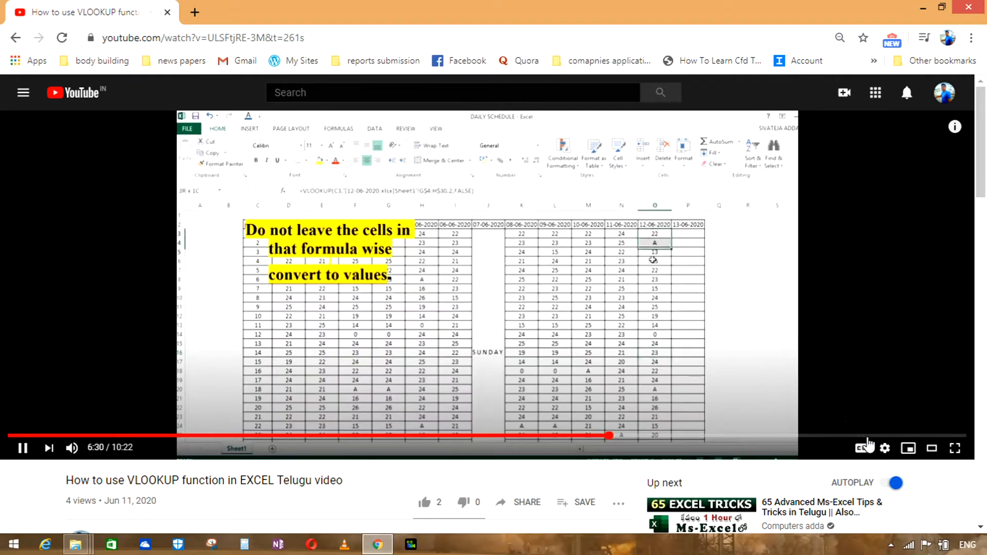
Step: Skim the VLOOKUP tutorial video for the part where the table range is selected, around 4:13 and 4:55
left_click(400, 436)
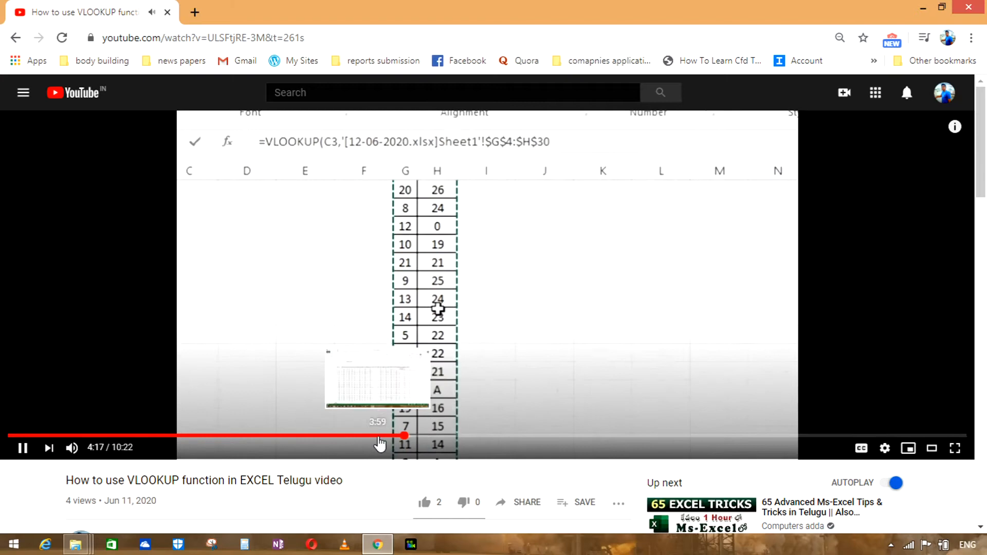
left_click(463, 437)
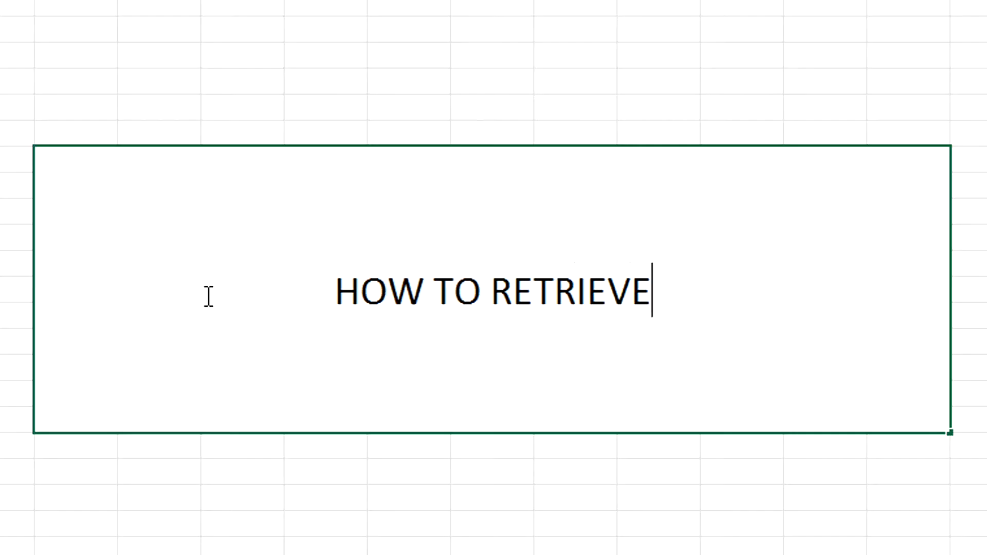
Step: Enter "HOW TO RETRIEVE DATA FROM DIFFERENT SHEETS AND APPLY VLOOKUP FUNCTION? IS THERE ANY WAY TO USE VLOOKUP FOR MULTIPLE COLUMNS?" in the large merged cell
type("DATA F")
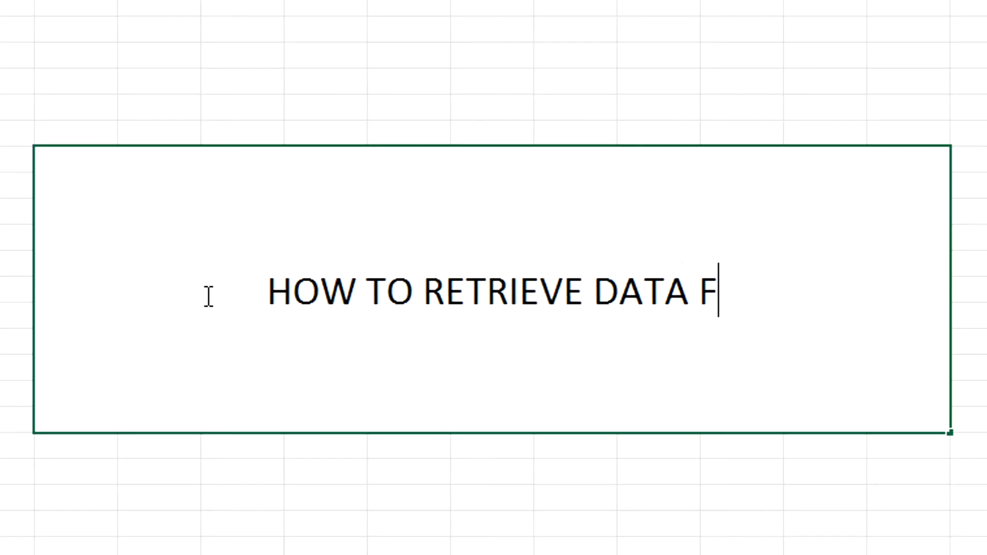
type("ROM DIFFERENT SHEETS AND APPLY VLOO")
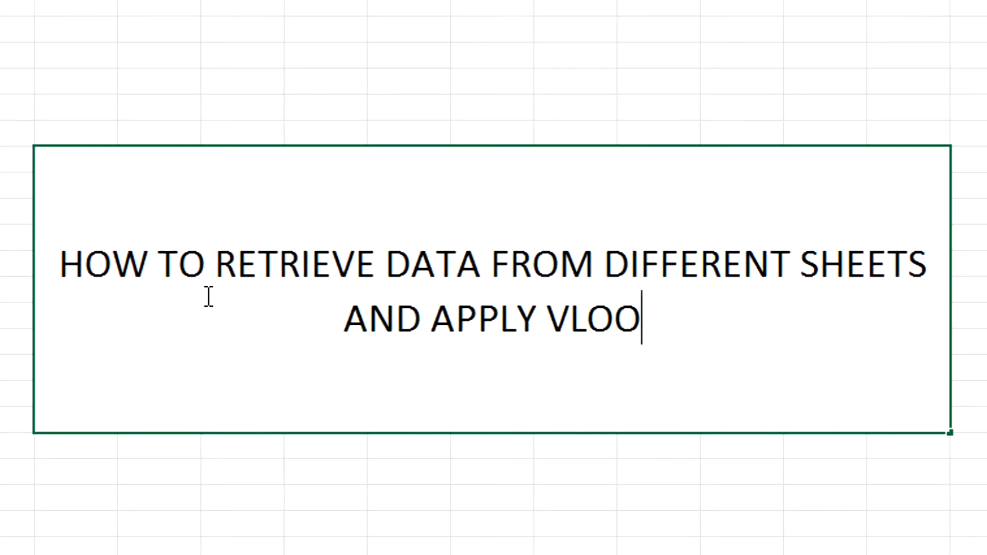
type("KUP FUNCTION? IS THER")
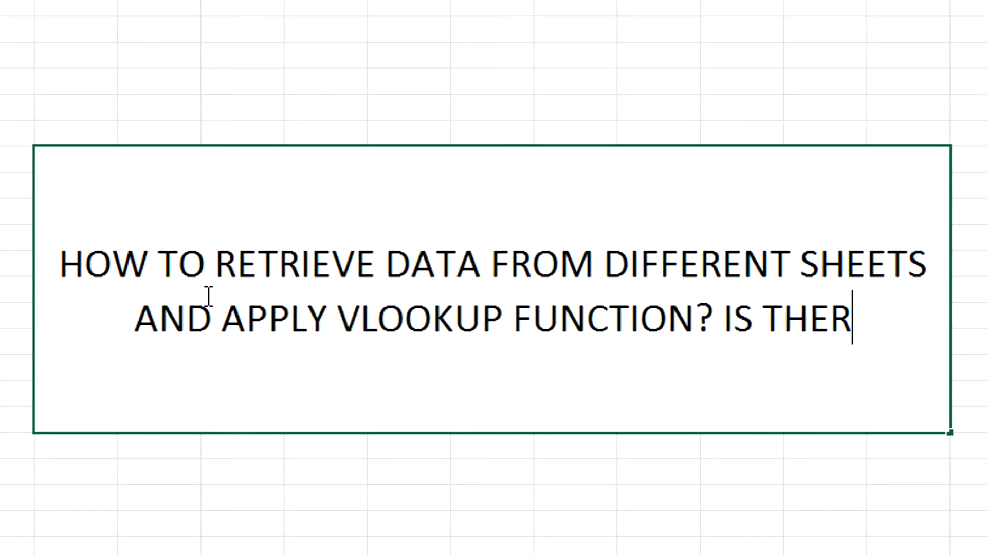
type("E ANY WAY TO USE VLOOKUP FOR DIFFER")
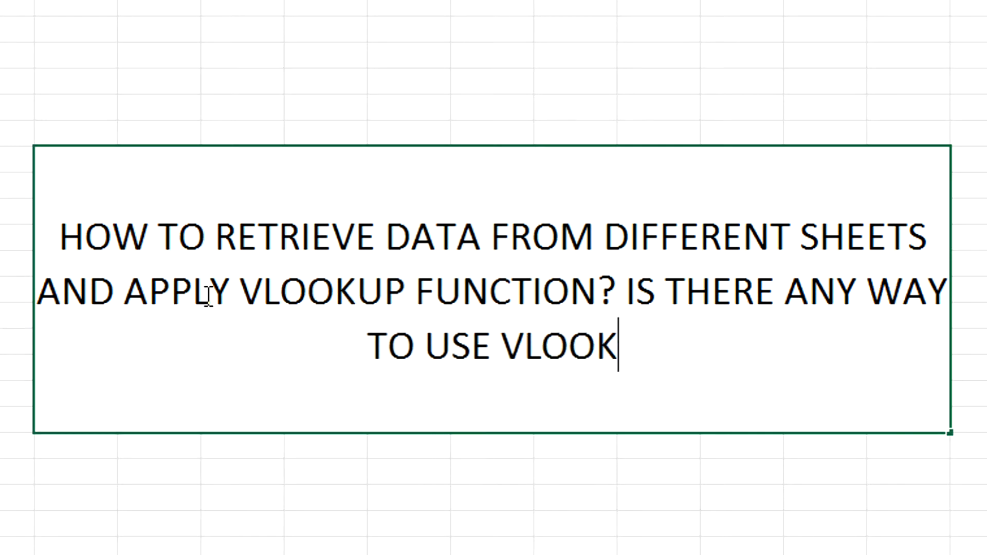
key("BackSpace")
key("BackSpace")
key("BackSpace")
key("BackSpace")
key("BackSpace")
key("BackSpace")
type("MULTIPLE COLUMNS?")
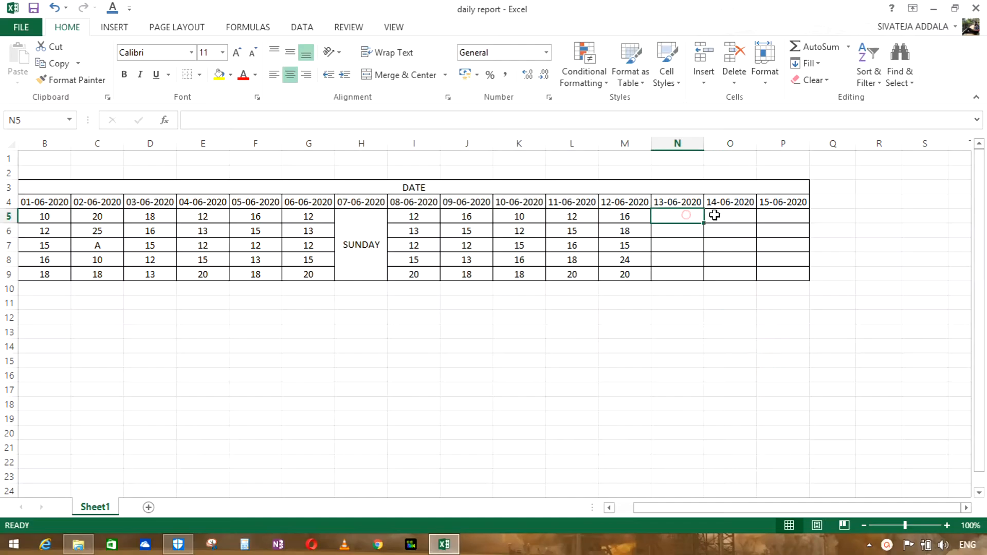
Step: Examine the 12-06-2020 entries in M5:M9 of the daily report and the date columns beside them
left_click(720, 216)
left_click(776, 222)
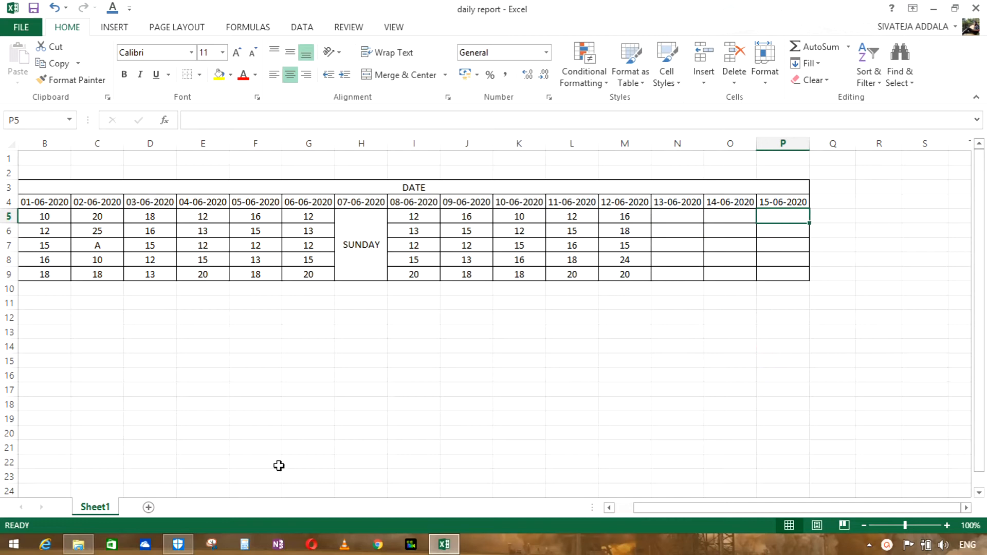
left_click(614, 215)
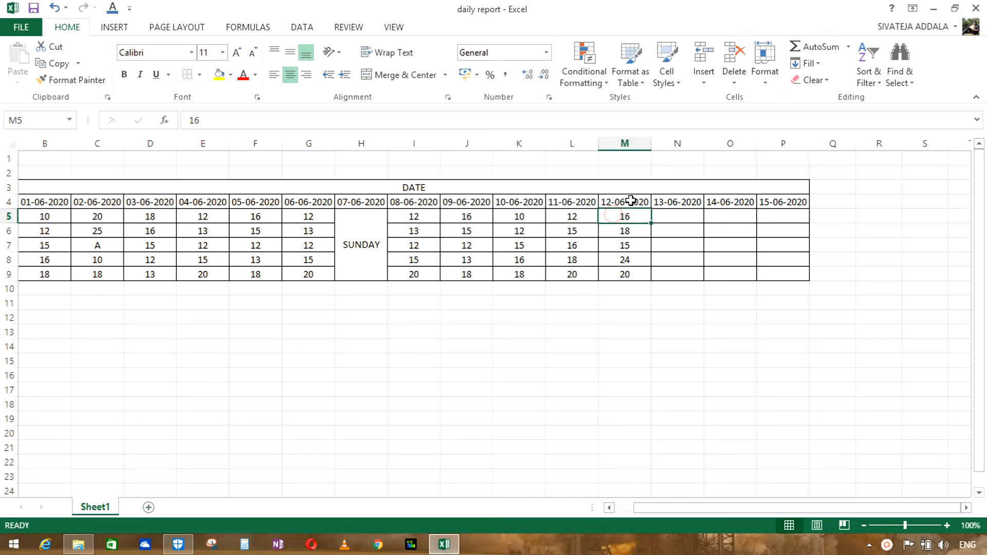
left_click_drag(624, 216, 626, 272)
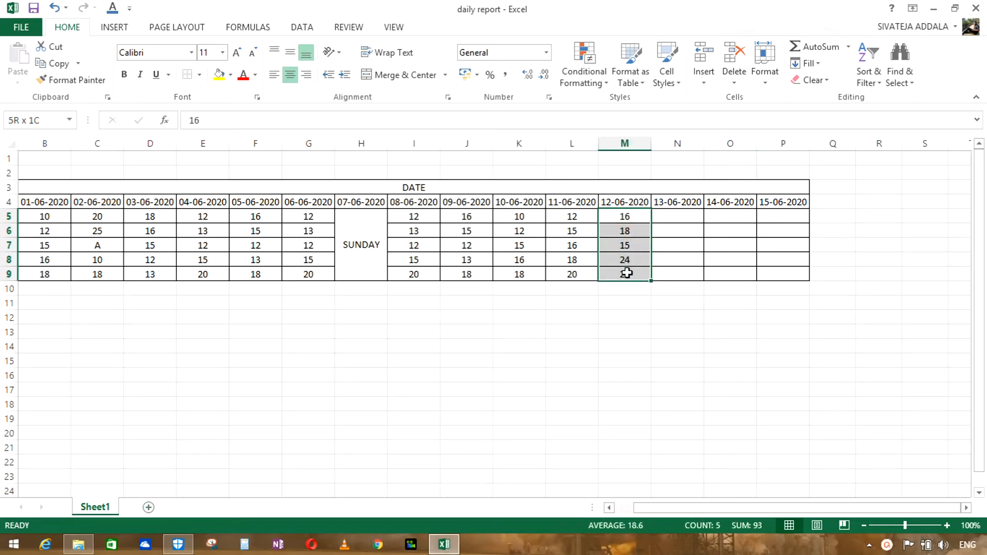
left_click(632, 217)
left_click_drag(632, 217, 636, 242)
left_click(620, 249)
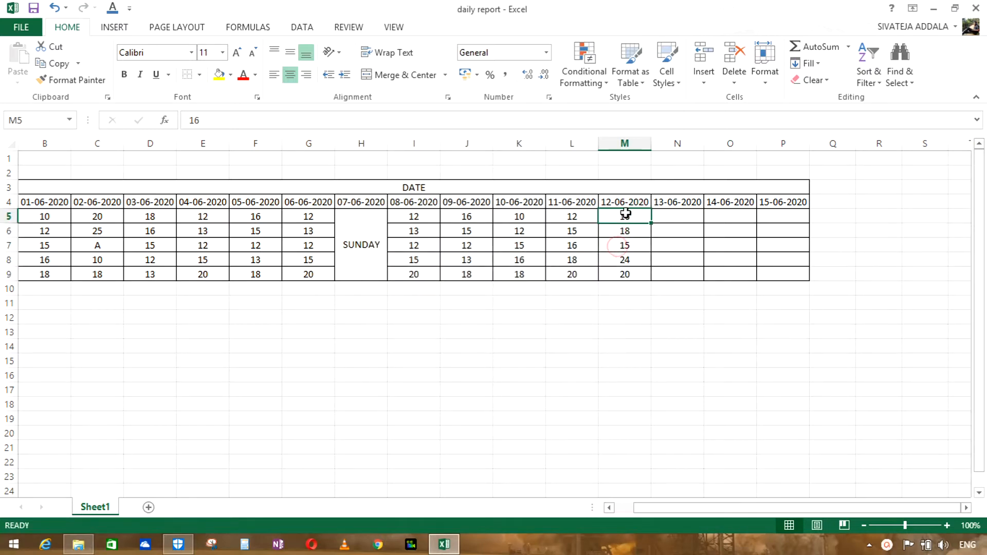
left_click(625, 233)
left_click(626, 246)
left_click(626, 258)
left_click(626, 282)
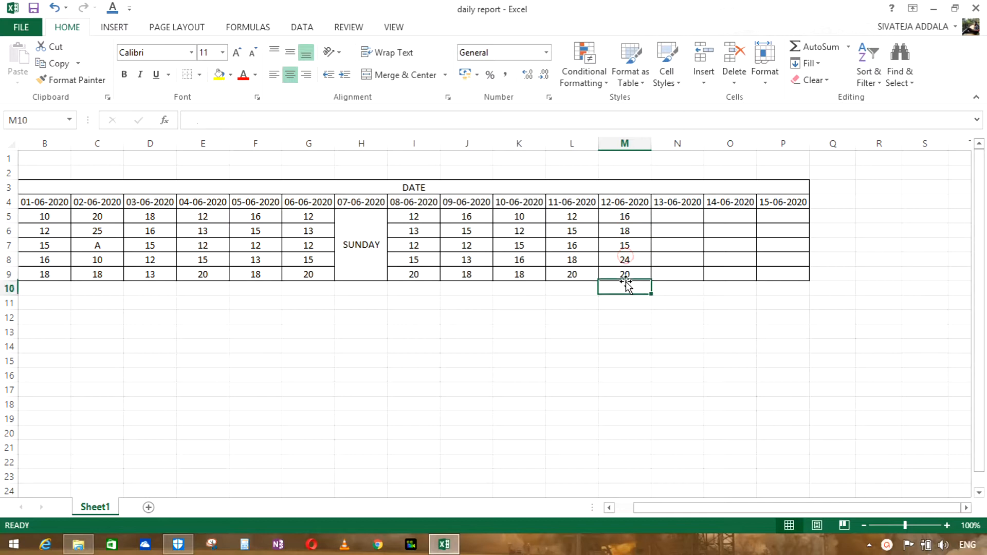
Step: Open the 12-06-2020 report workbook from the case 1 folder and review its ROLL and PIN columns
left_click(79, 544)
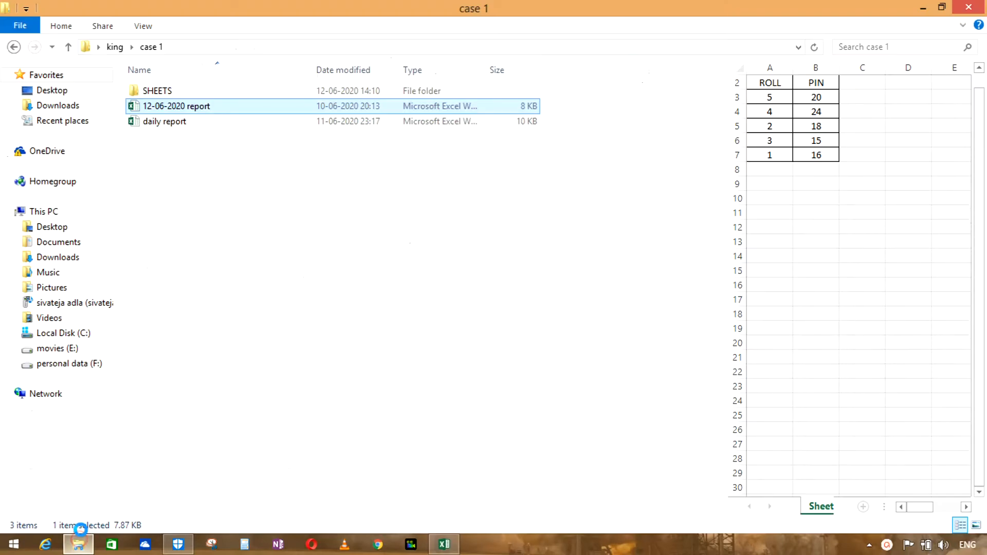
double_click(178, 107)
left_click(48, 190)
left_click(97, 186)
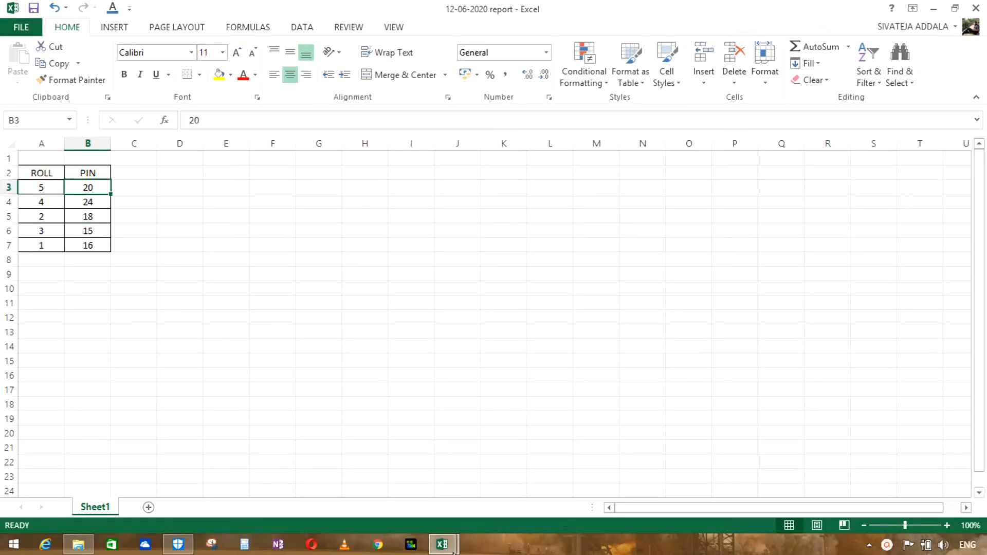
Step: Return to the daily report and inspect whether cell M5 under 12-06-2020 holds a formula or a plain value
mouse_move(453, 552)
left_click(378, 466)
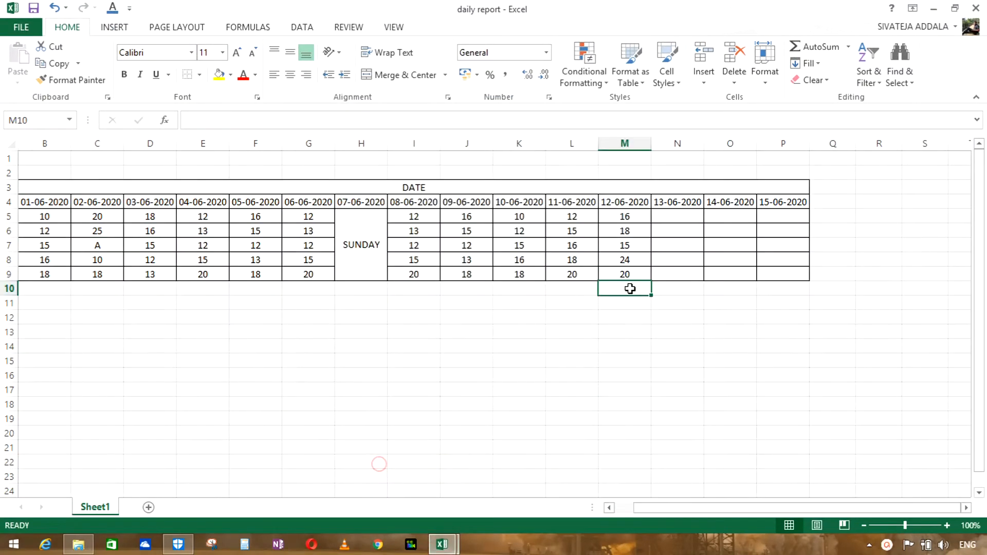
double_click(626, 218)
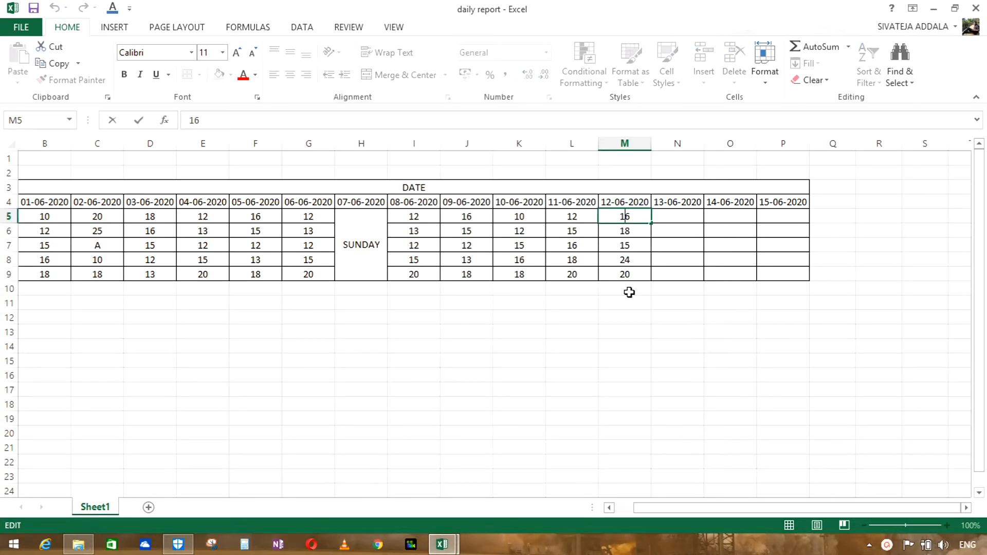
left_click(626, 218)
left_click(630, 292)
double_click(627, 218)
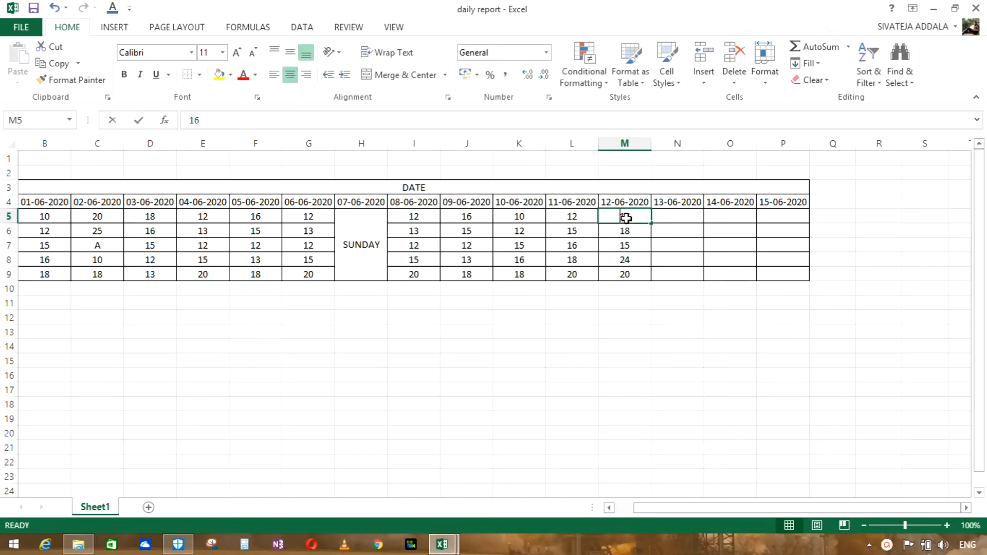
left_click(628, 292)
double_click(626, 218)
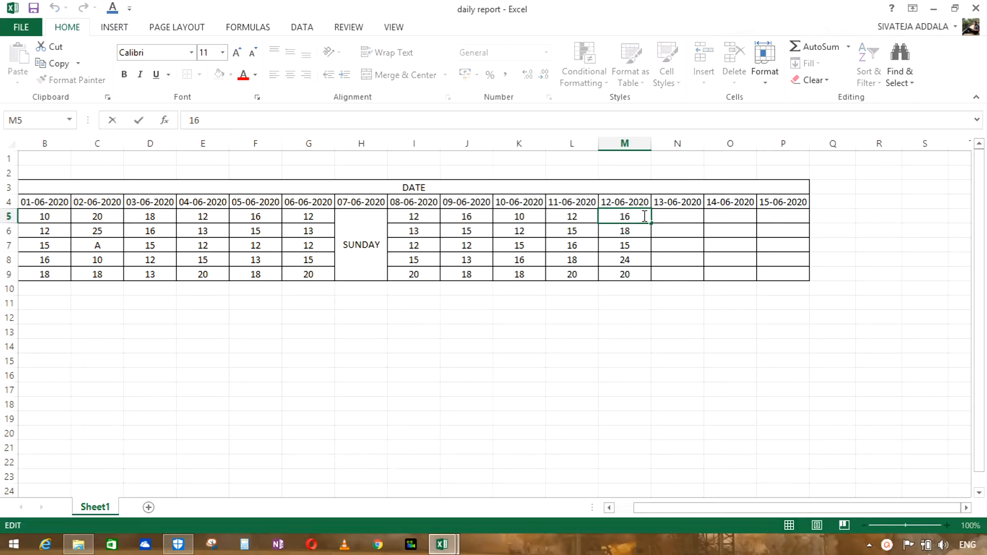
left_click(630, 292)
double_click(626, 218)
left_click(628, 292)
double_click(626, 218)
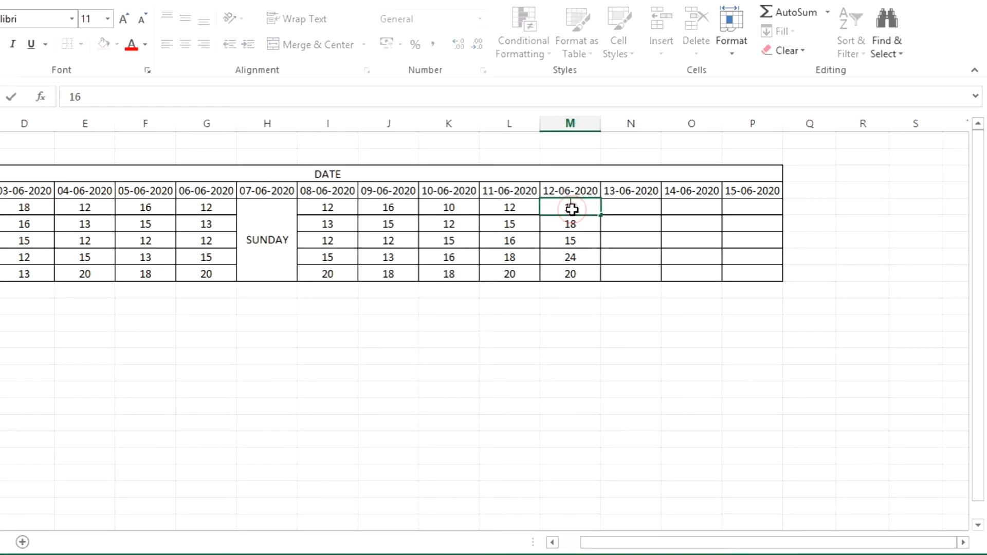
left_click(577, 295)
double_click(572, 210)
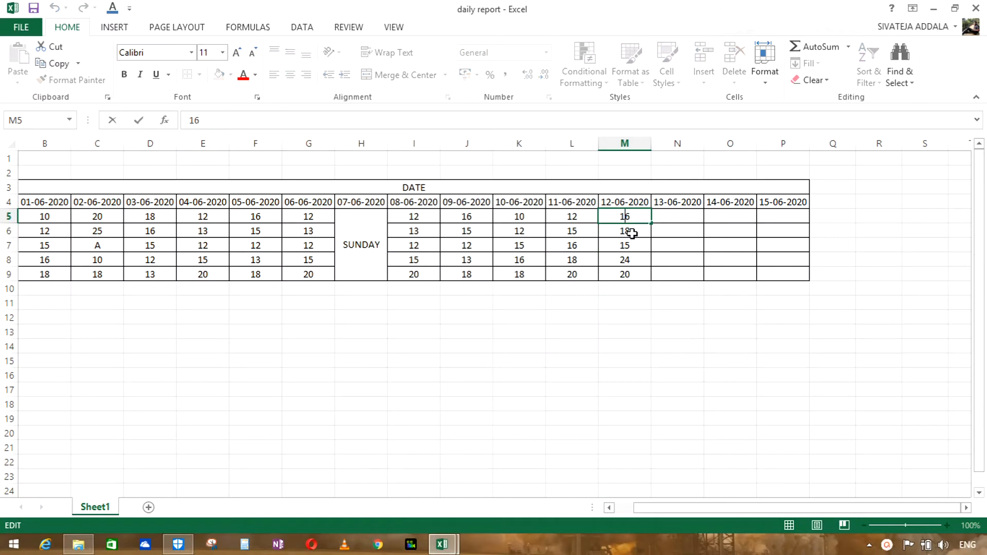
left_click(628, 292)
left_click(628, 221)
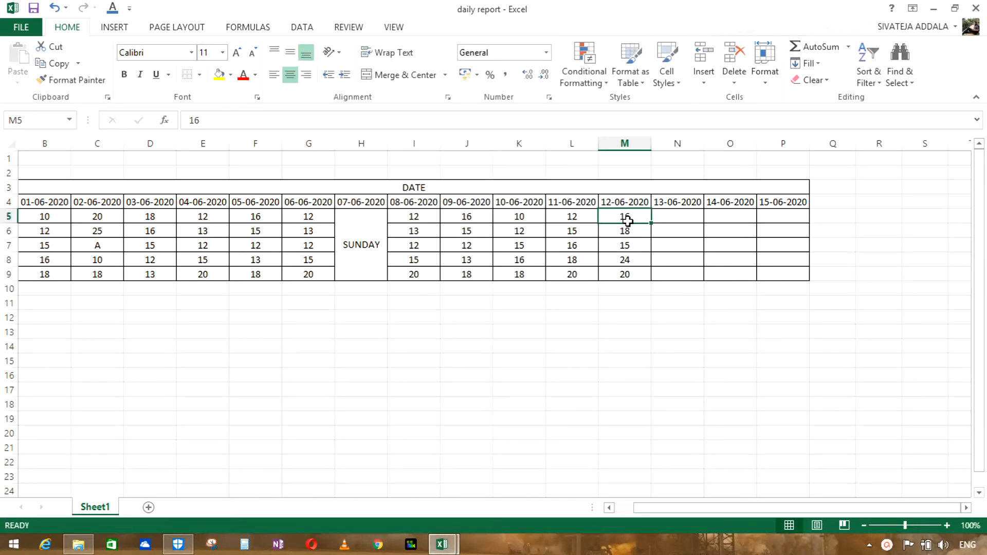
Step: Look over cells N5, O5 and P5 under the dates 13-06-2020 to 15-06-2020
left_click(676, 218)
left_click(722, 215)
left_click(769, 216)
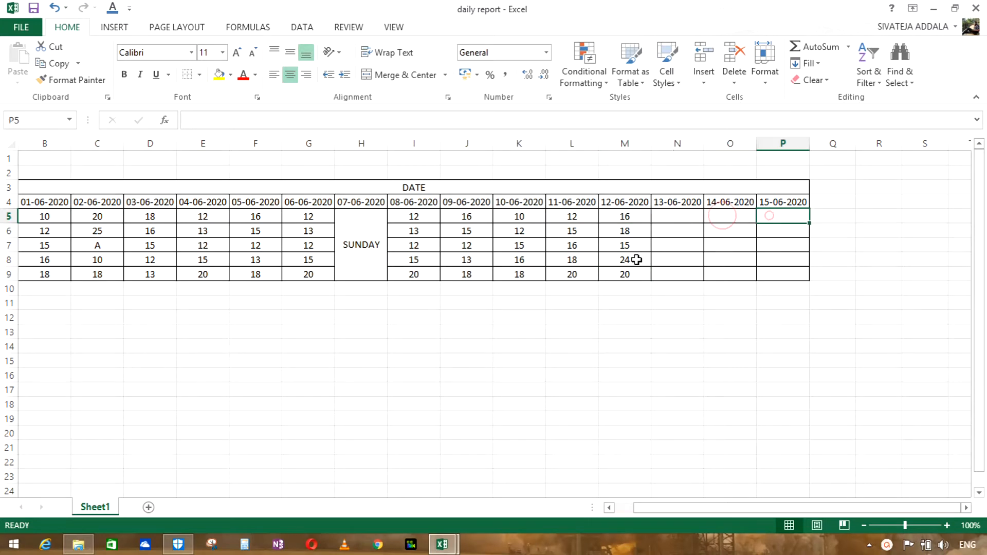
Step: Open workbooks 13, 14 and 15 from the SHEETS folder inside case 1
left_click(83, 545)
left_click(218, 91)
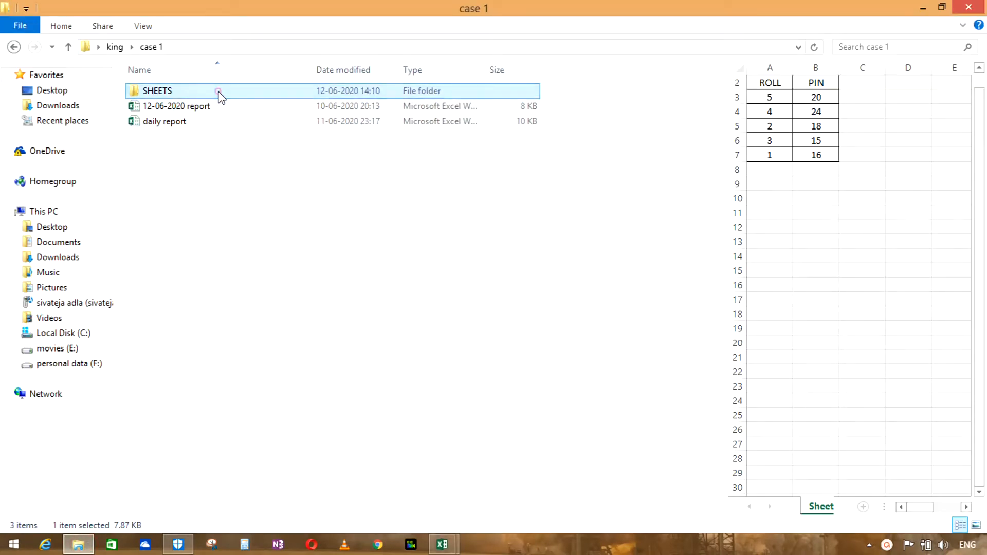
double_click(219, 91)
double_click(217, 94)
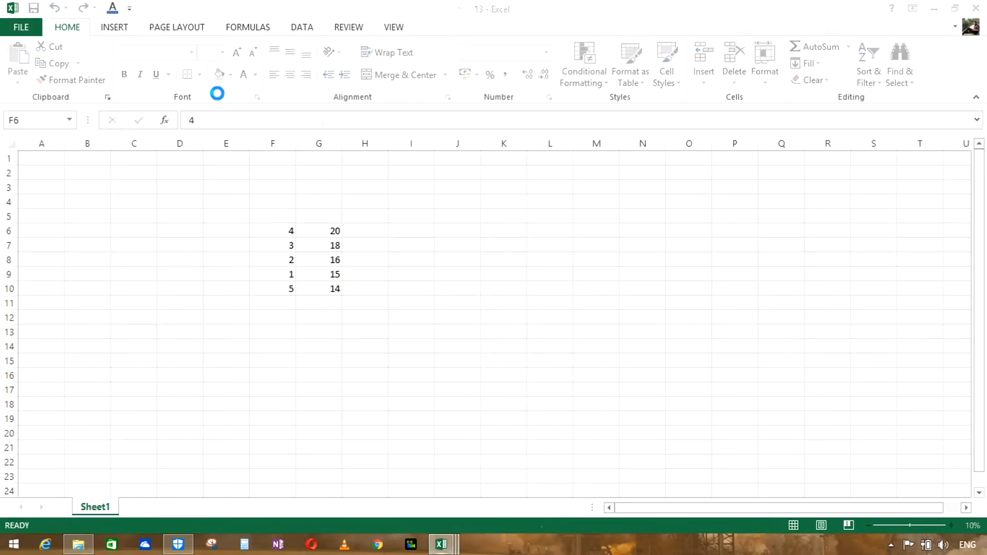
left_click(78, 545)
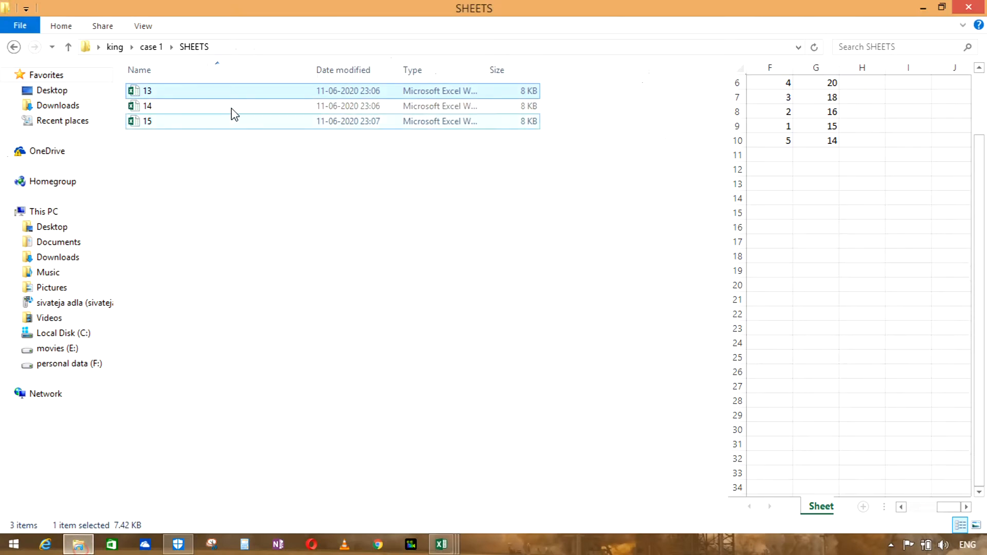
double_click(232, 109)
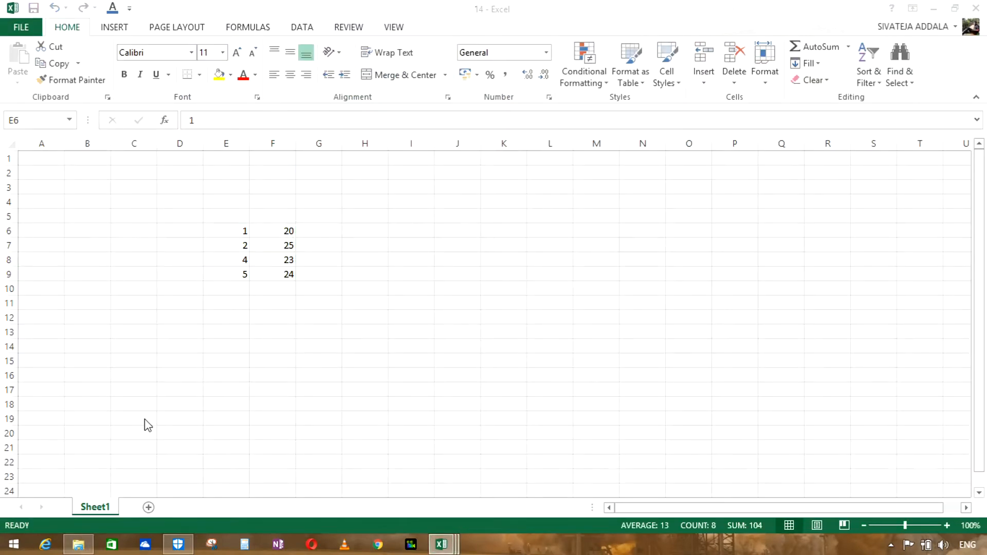
left_click(78, 545)
left_click(182, 123)
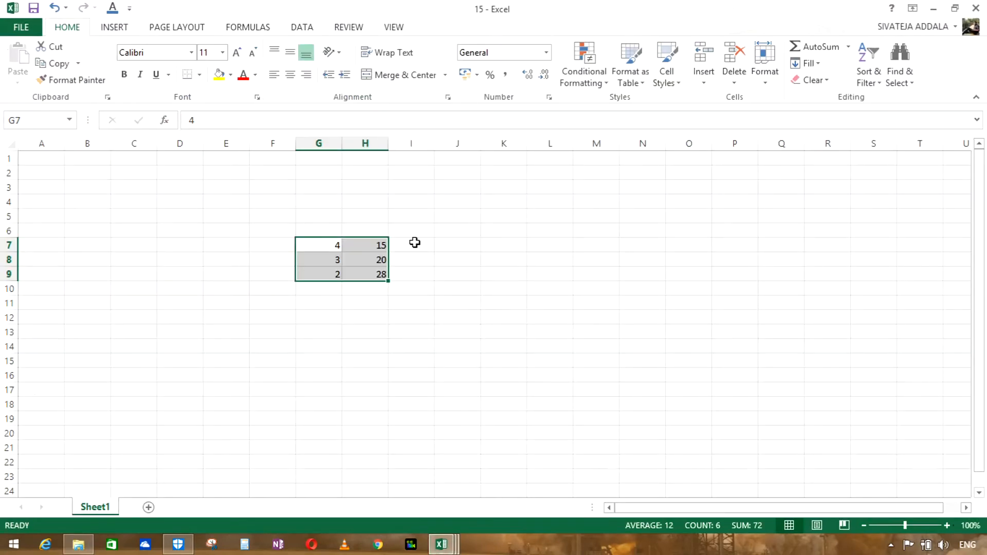
Step: Review the roll numbers and marks in G7:H9 of workbook 15
left_click(375, 214)
left_click(365, 245)
left_click(379, 257)
left_click(375, 283)
left_click(329, 257)
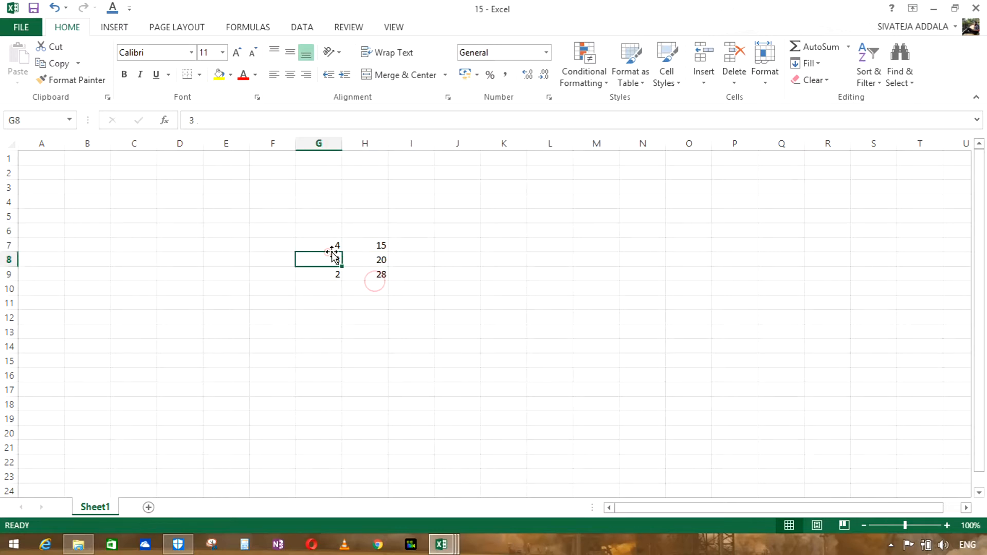
Step: Close the 12-06-2020 report workbook and switch back to the daily report
left_click(445, 548)
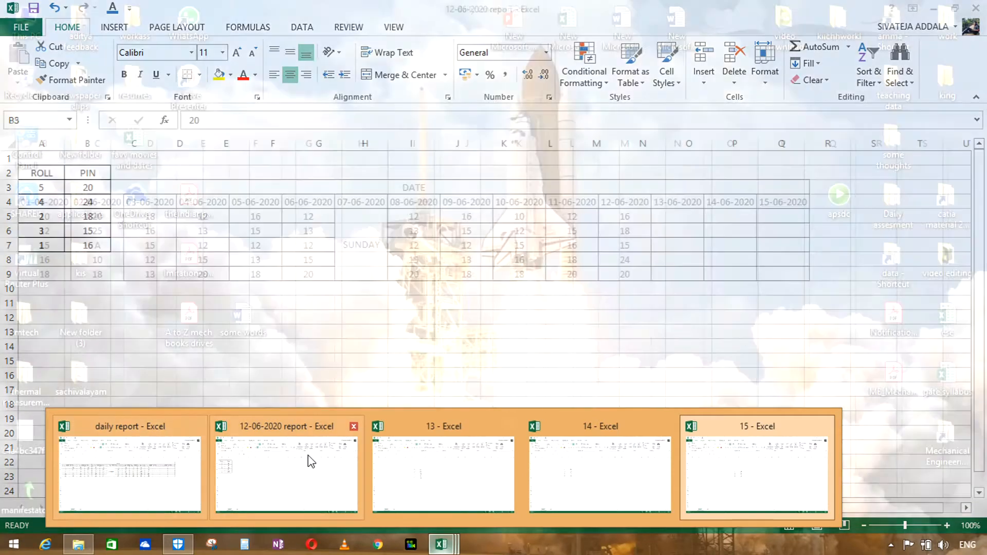
left_click(354, 429)
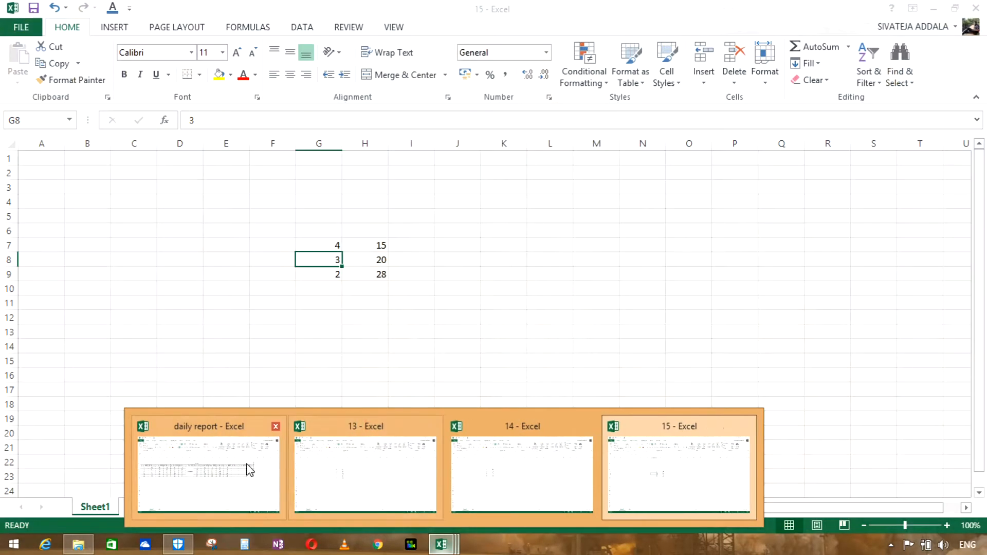
left_click(242, 465)
Step: In N5 of the daily report, enter the formula =vlookup(A5,[13.xlsx]Sheet1!F$6:G$10,2,false), taking the table range from workbook 13
left_click(674, 213)
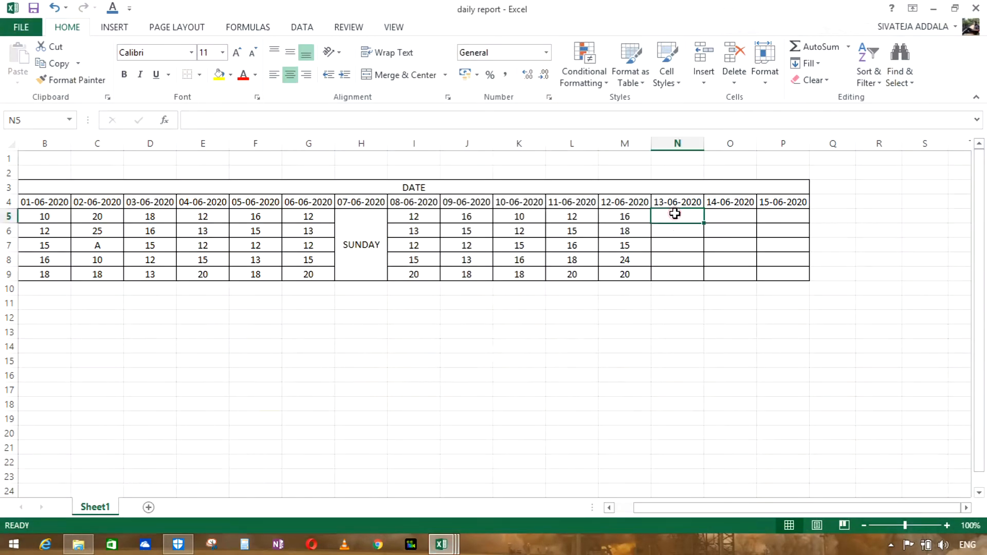
type("=vlooku")
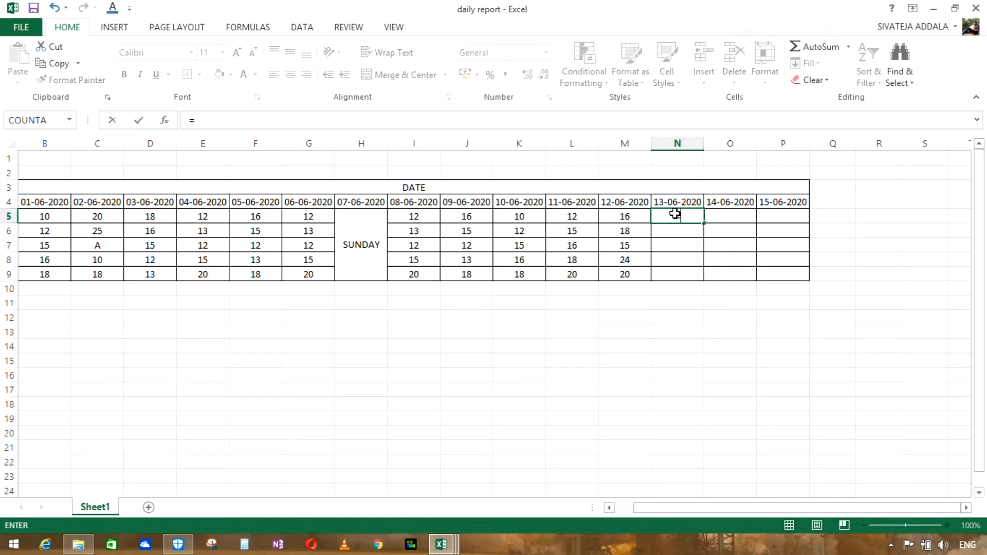
type("p")
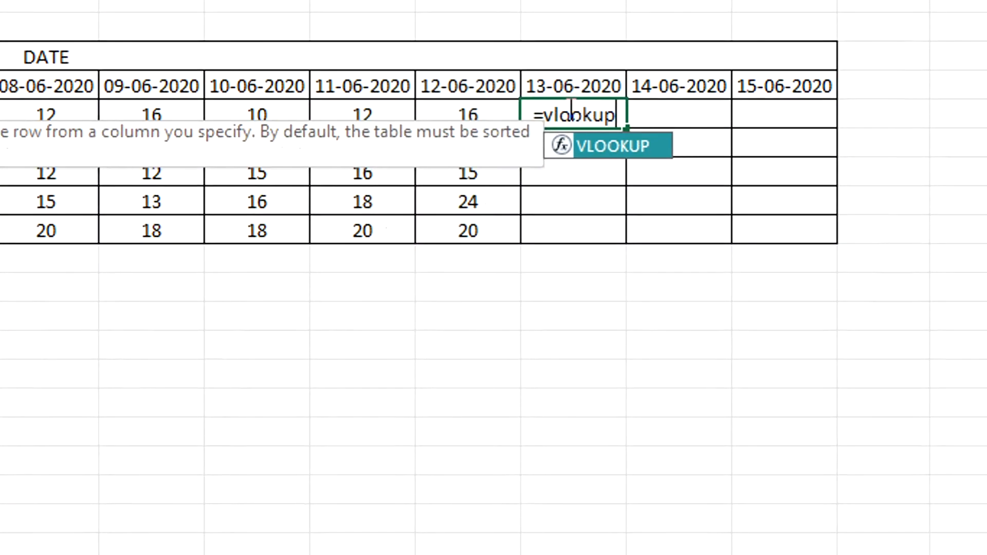
left_click(75, 134)
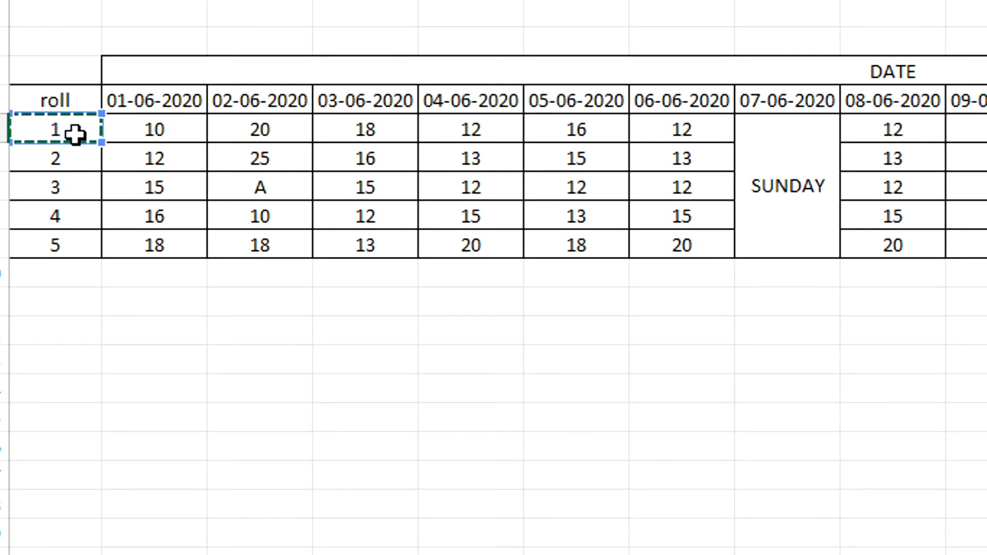
type(",")
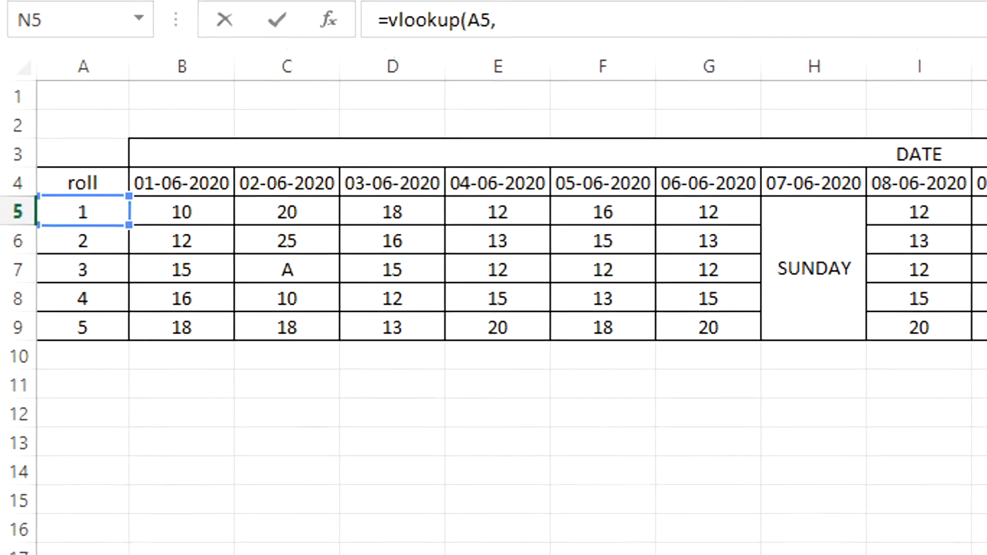
mouse_move(429, 514)
left_click(386, 452)
left_click_drag(289, 228, 337, 289)
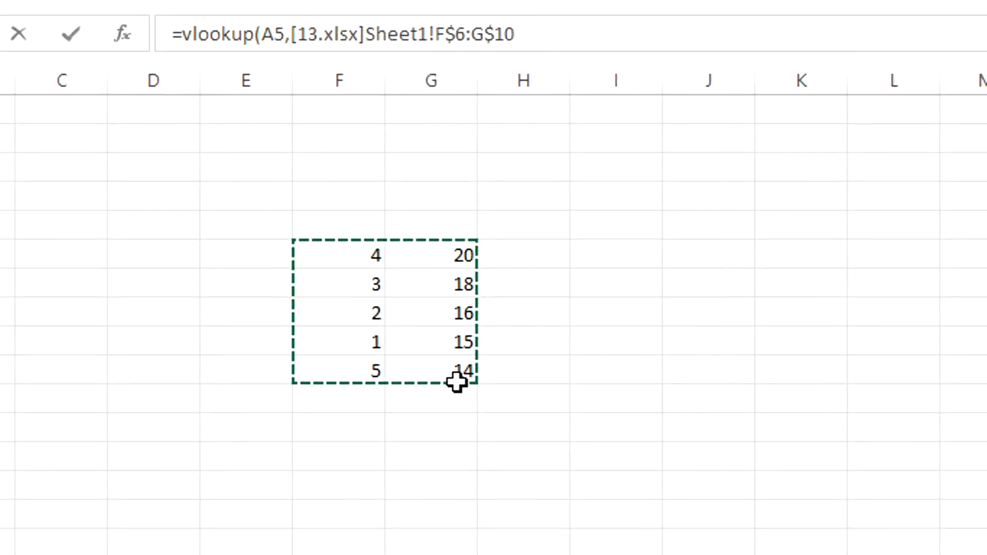
type(",[13.xlsx]Sheet1!F$6:G$10,")
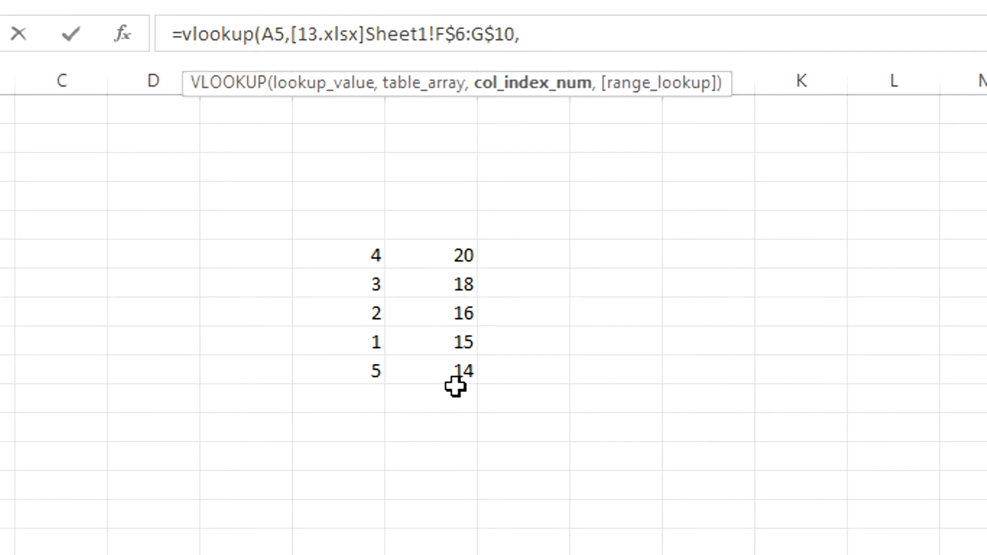
type("2,false")
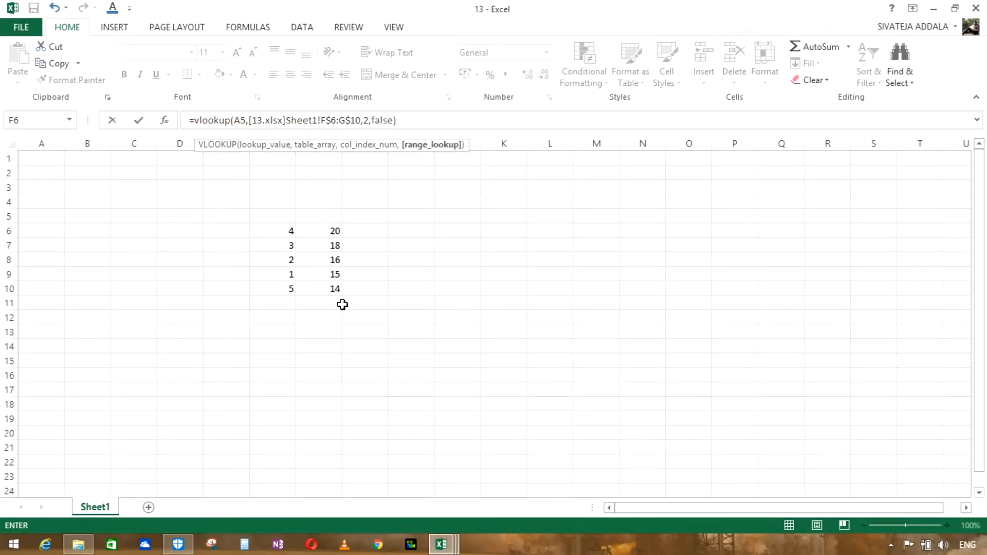
key("Return")
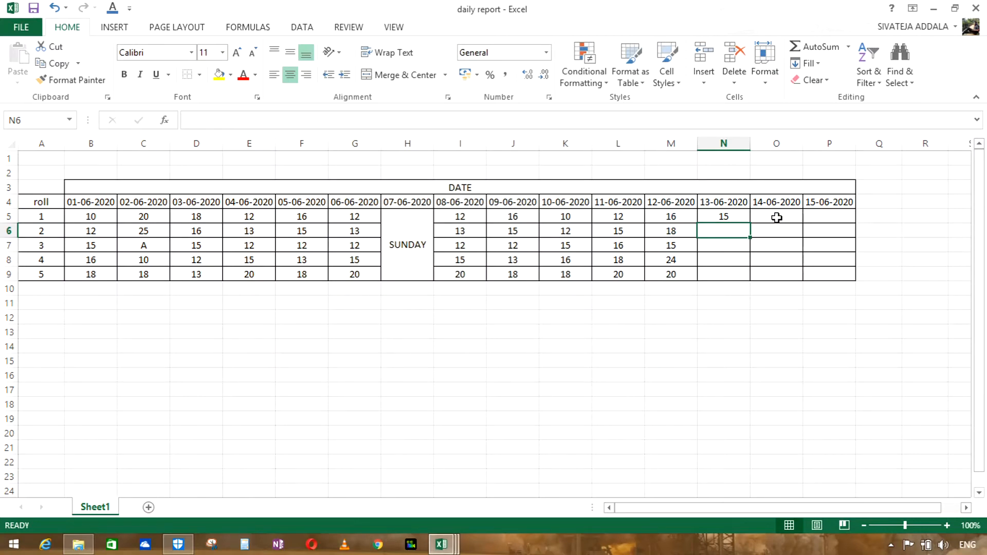
left_click(776, 217)
type("=vlookup(")
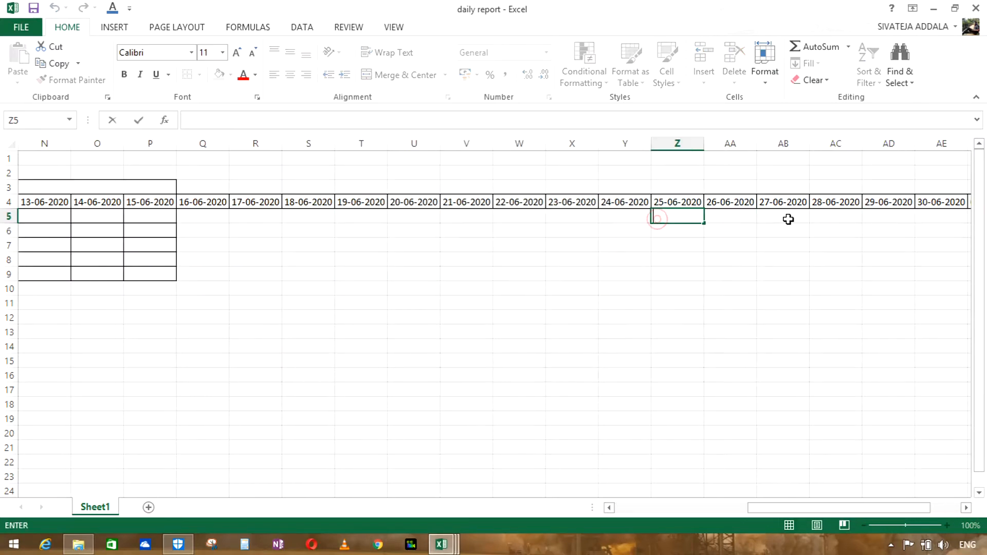
left_click(733, 217)
left_click(782, 218)
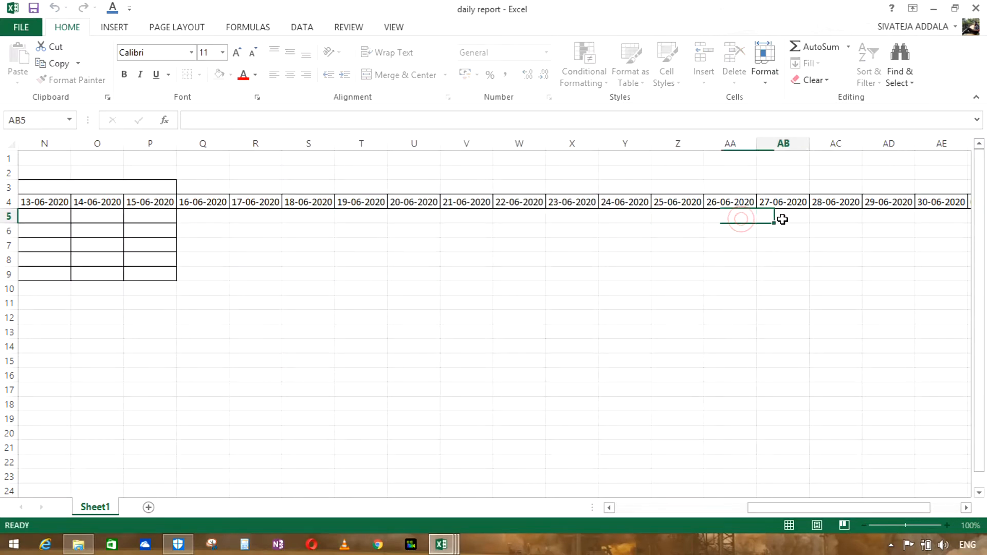
left_click(862, 218)
left_click(879, 213)
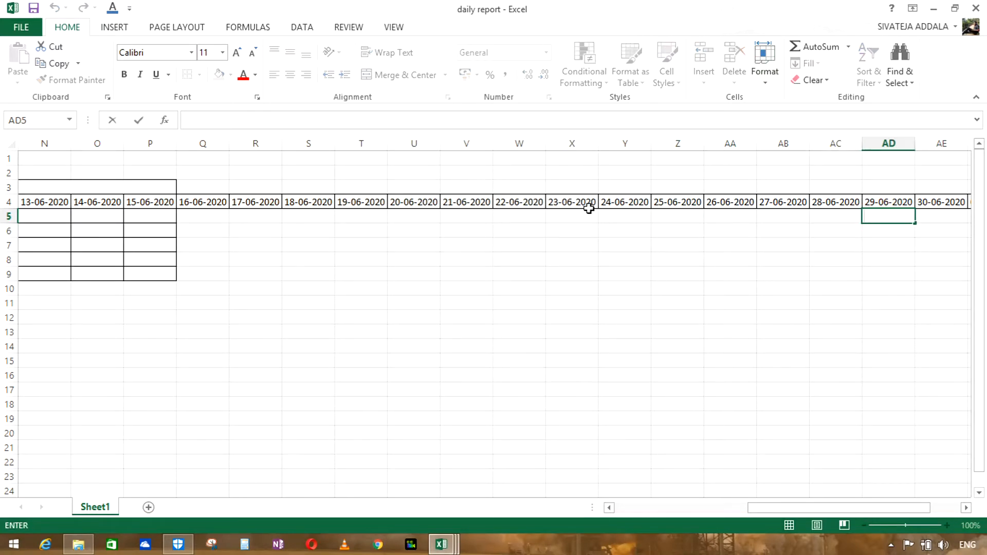
Step: Delete the sheet columns for 16-06-2020 through 03-07-2020 from the daily report
left_click_drag(204, 205, 940, 202)
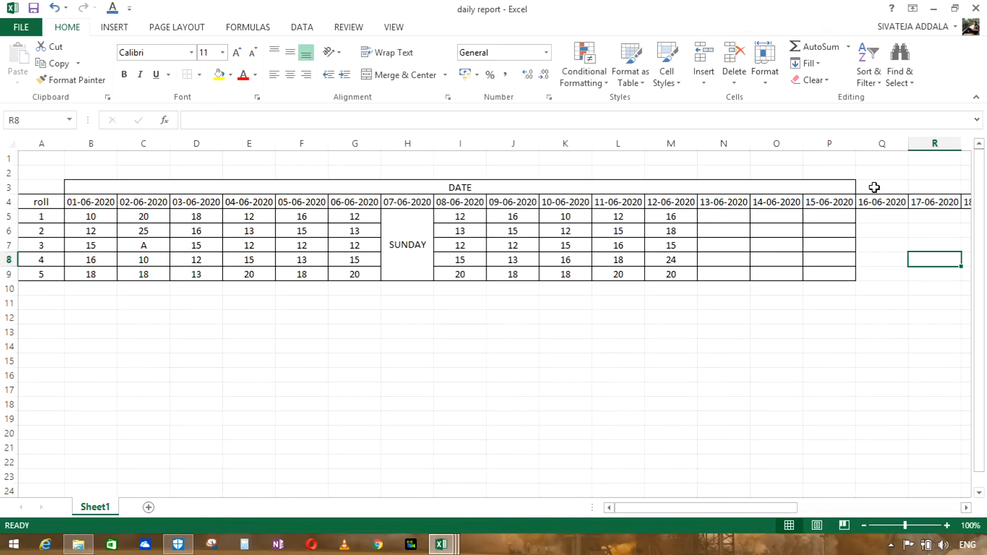
left_click_drag(874, 188, 877, 273)
left_click(734, 75)
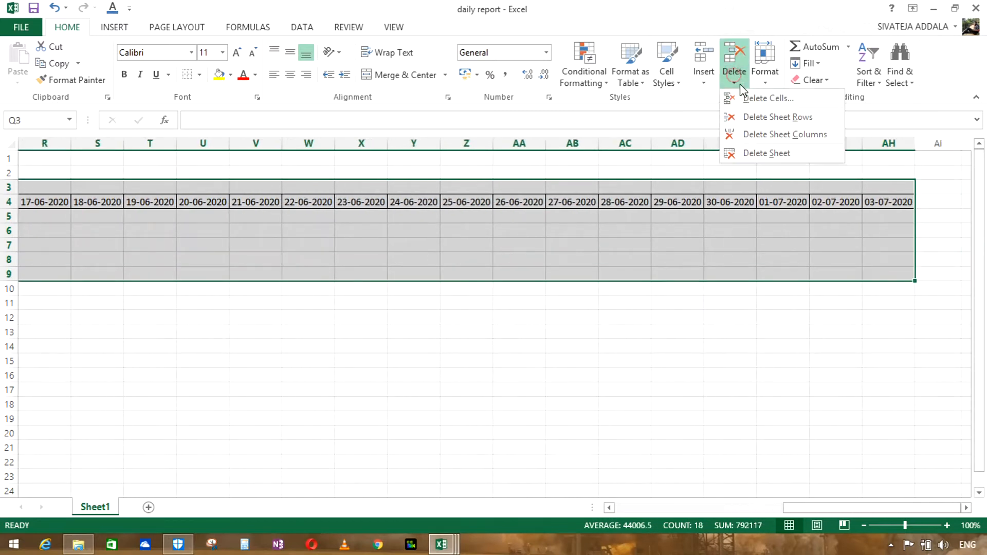
left_click(763, 133)
left_click(656, 326)
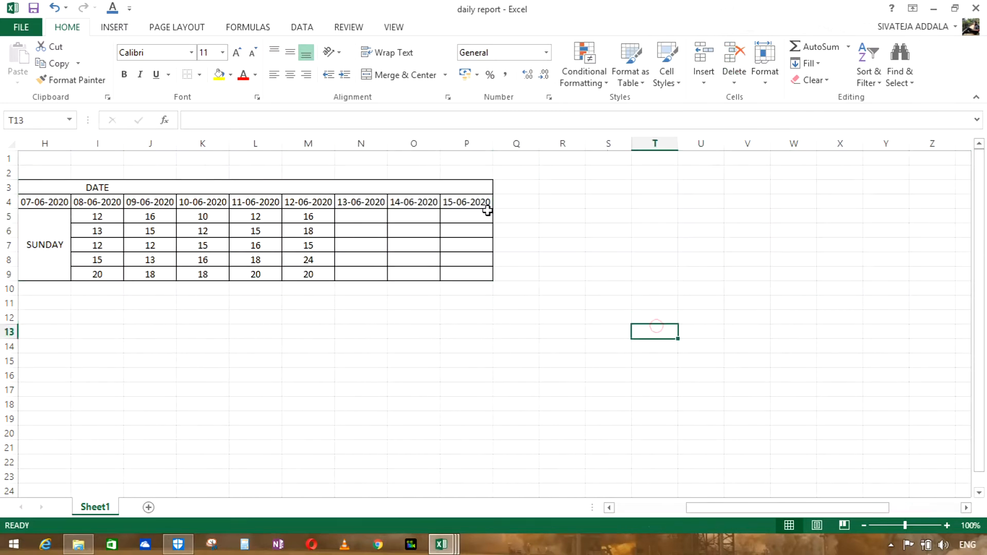
left_click(366, 219)
left_click(645, 330)
left_click(364, 216)
left_click(396, 316)
left_click(688, 243)
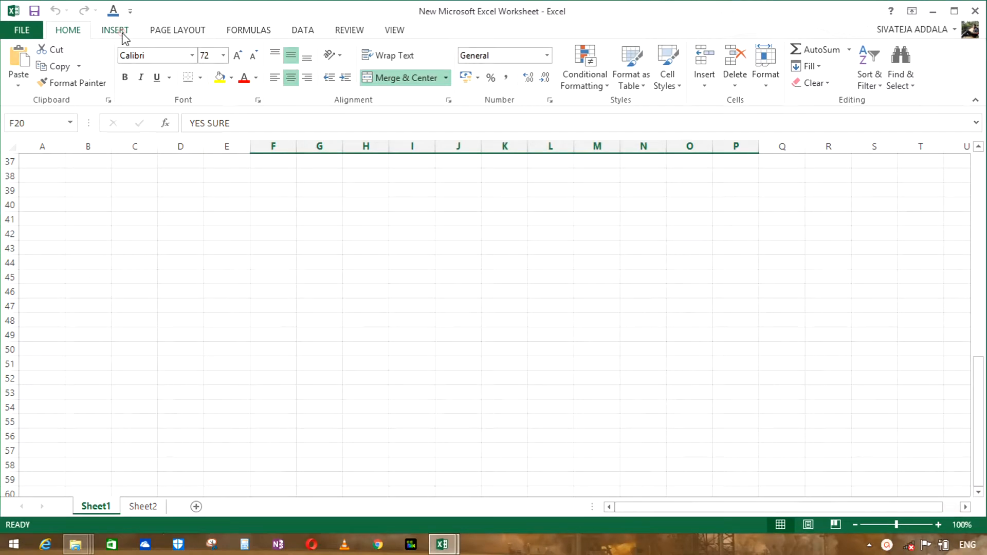
left_click(116, 31)
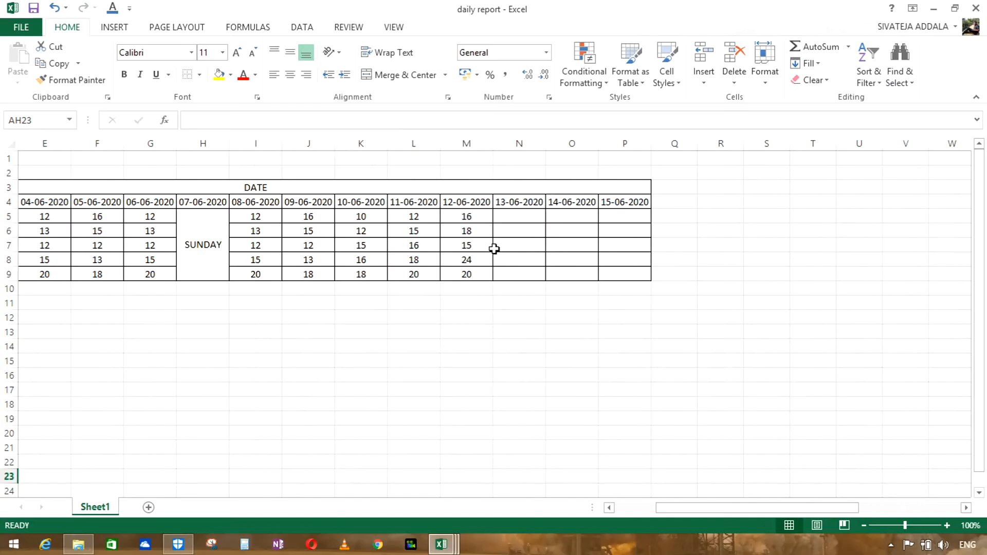
Step: Create a new Excel worksheet file named consolidate data in the SHEETS folder and open it
mouse_move(442, 543)
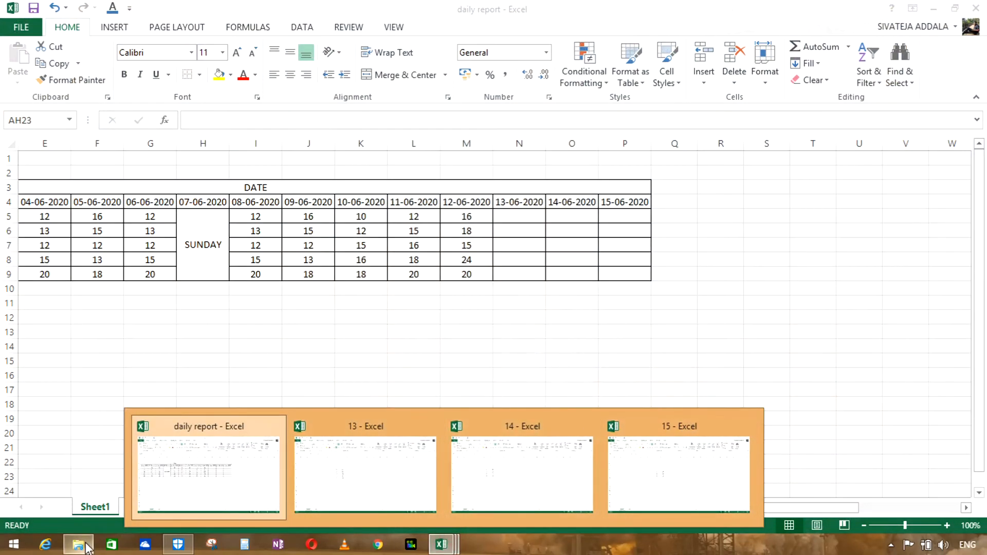
left_click(78, 544)
left_click(151, 245)
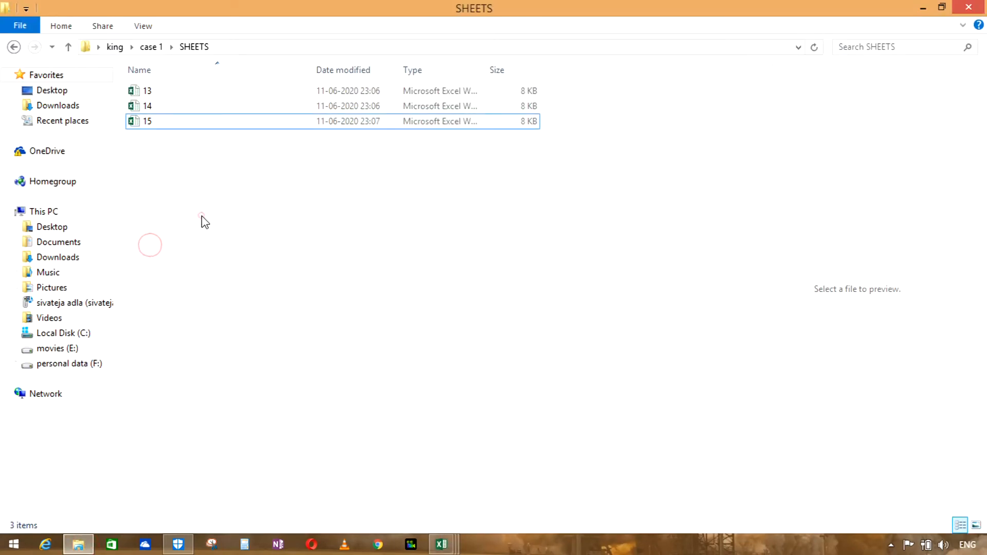
right_click(201, 216)
mouse_move(265, 389)
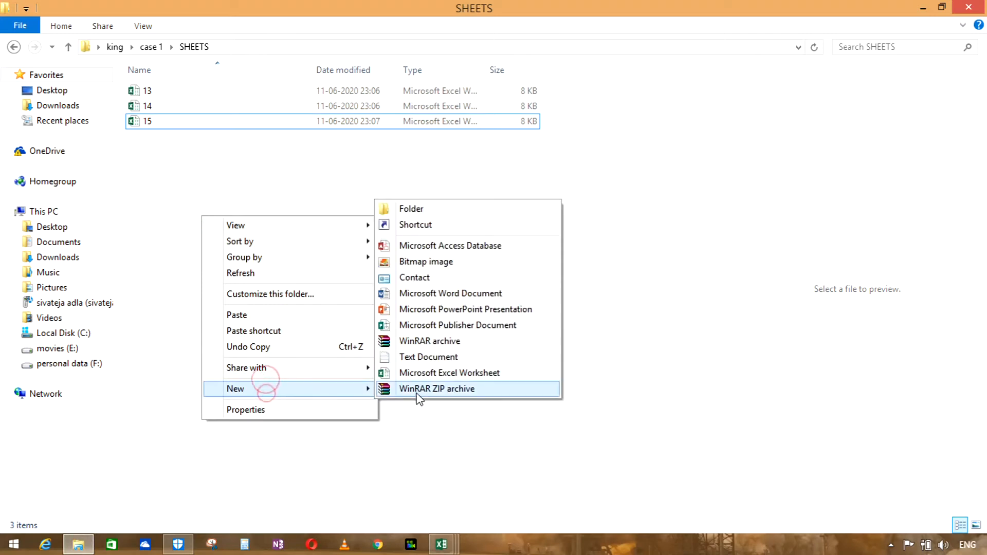
left_click(434, 373)
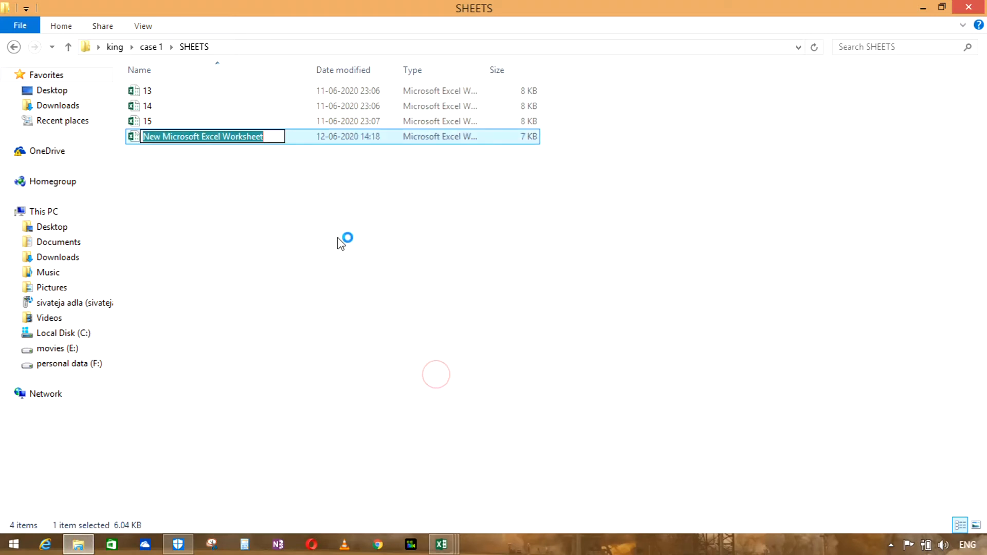
type("consolidate")
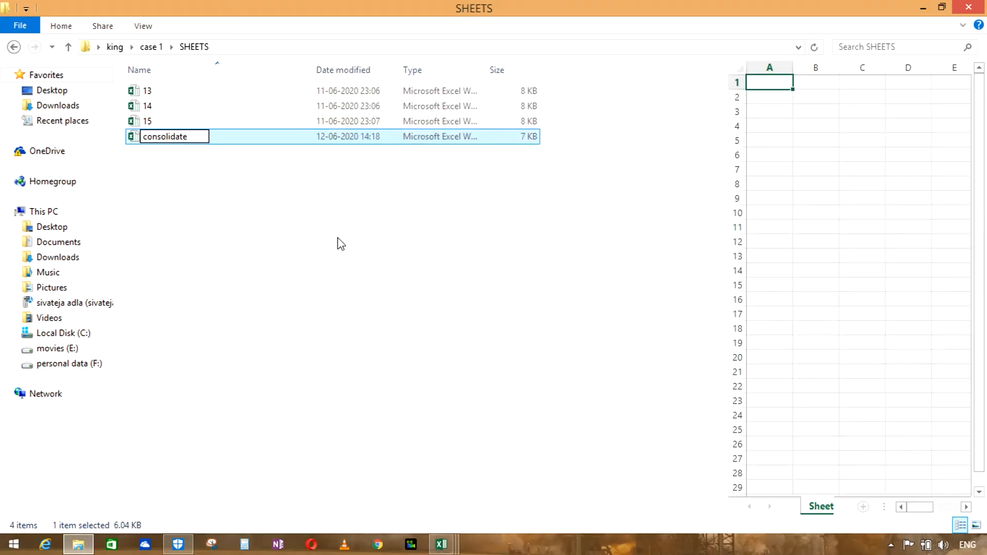
key("Return")
key("Return")
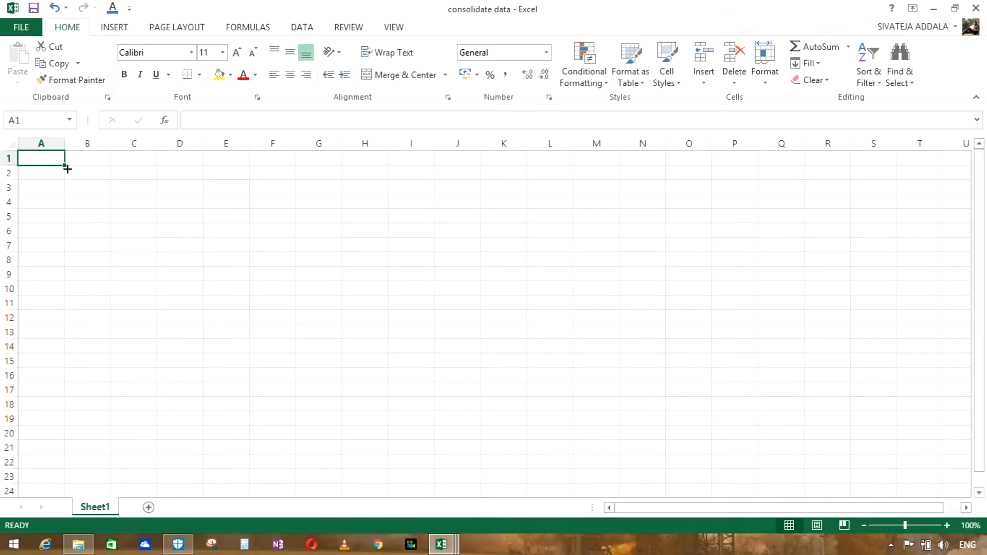
Step: Enter the headers date, pin and marks in D2:F2 of the consolidate data workbook
left_click(161, 172)
type("date")
key("Tab")
type("pin")
key("Tab")
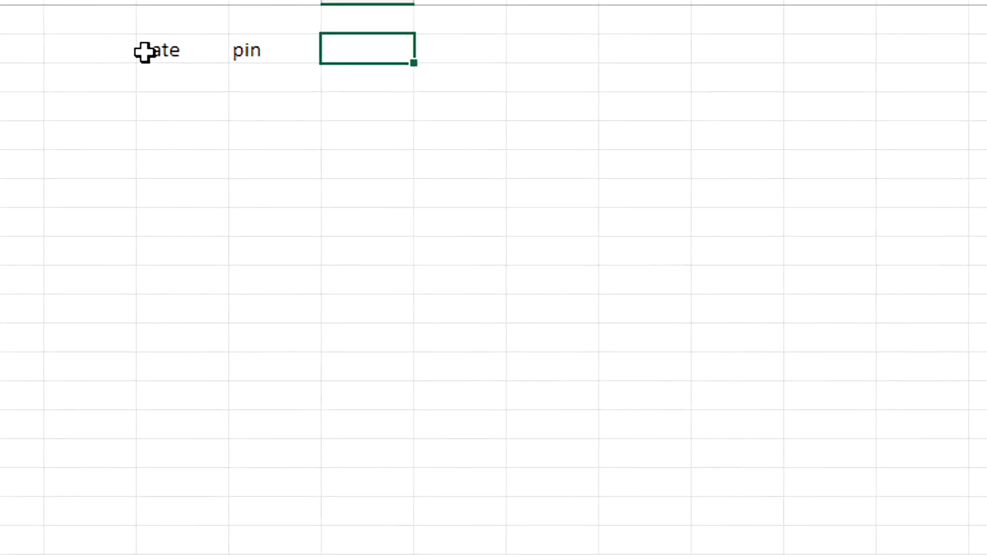
type("marks")
key("Down")
left_click(145, 52)
left_click(176, 76)
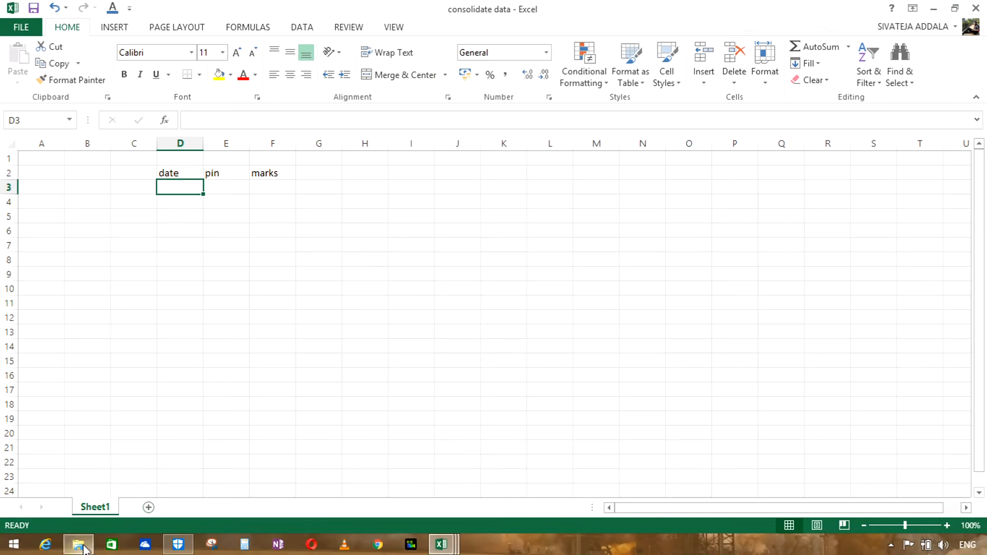
Step: Copy F6:G10 from workbook 13 and paste it into consolidate data starting at E3
left_click(83, 548)
left_click(450, 546)
left_click(312, 467)
left_click_drag(286, 234, 324, 294)
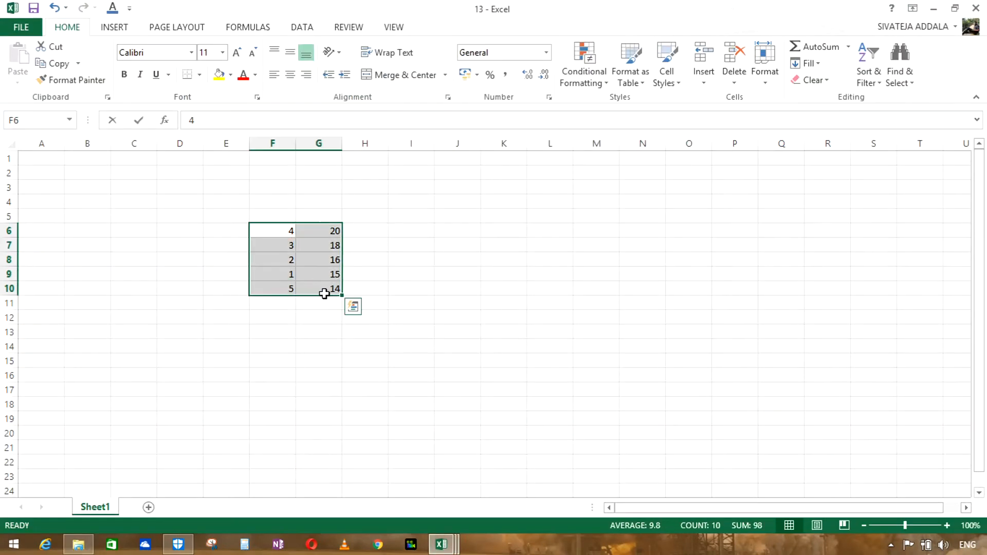
key("ctrl+c")
left_click(442, 544)
left_click(776, 463)
left_click(230, 191)
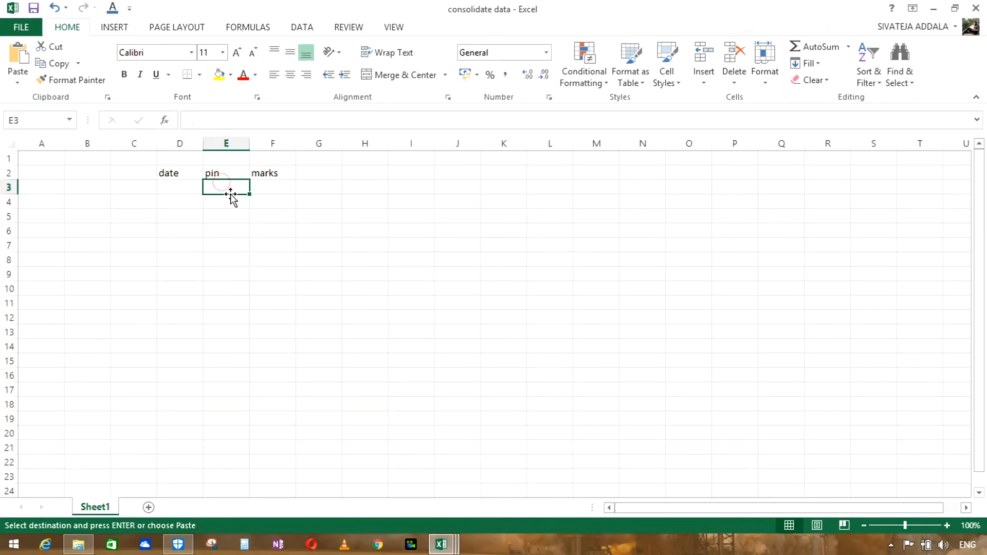
key("ctrl+v")
Step: Enter 13-06-2020 in D3 and fill the same date down to D7
left_click(175, 185)
type("13-06-2020")
key("Return")
left_click(176, 188)
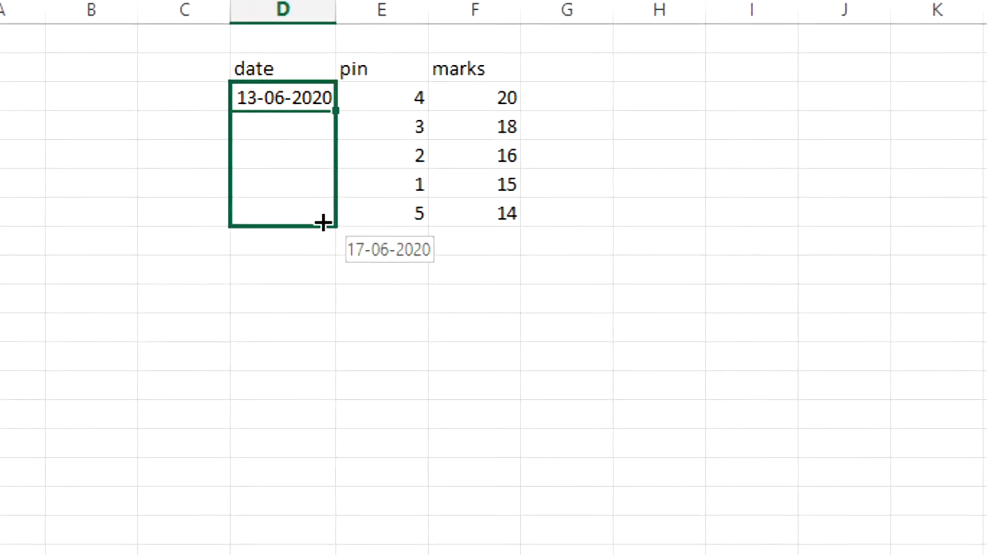
left_click_drag(322, 222, 323, 224)
left_click(353, 246)
left_click(383, 285)
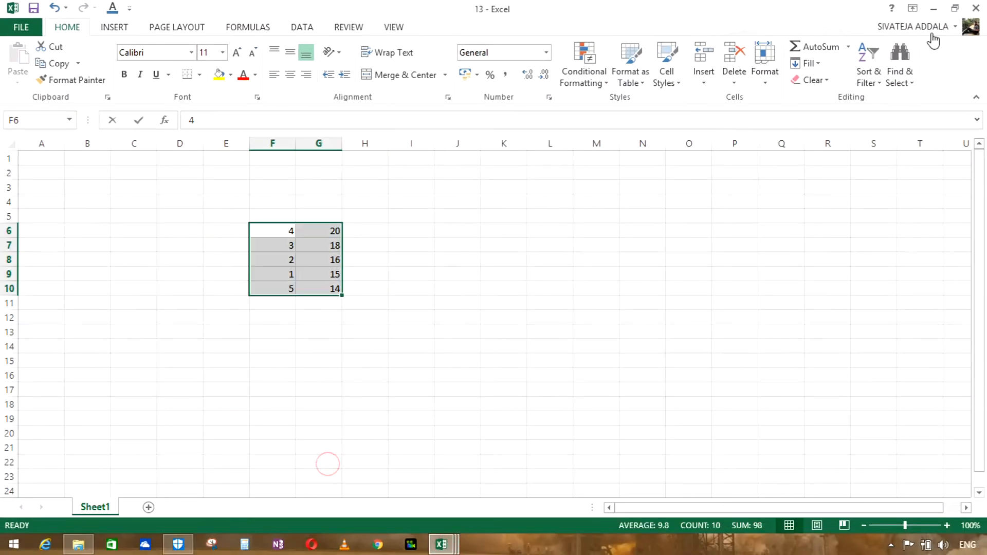
Step: Copy the roll numbers and marks from workbook 14 and paste them into consolidate data starting at E8
mouse_move(441, 544)
left_click(360, 477)
left_click_drag(242, 231, 282, 270)
left_click(78, 545)
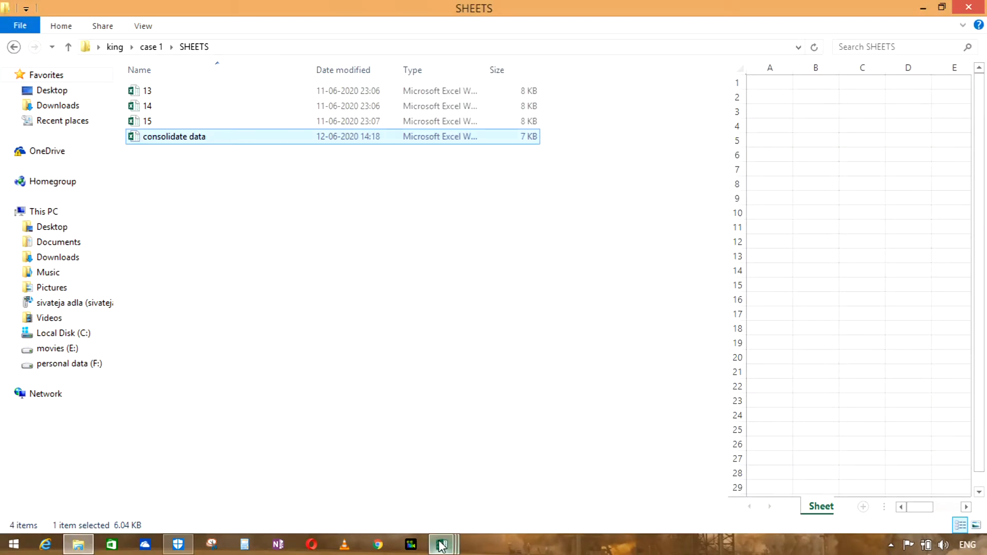
mouse_move(441, 544)
left_click(679, 468)
left_click(230, 259)
key("ctrl+v")
Step: Enter 14-06-2020 in D8 and fill the same date down to D11 as copied cells
left_click(195, 259)
type("14-06-2020")
key("Return")
left_click(198, 260)
left_click_drag(209, 267, 210, 310)
left_click(224, 319)
left_click(233, 340)
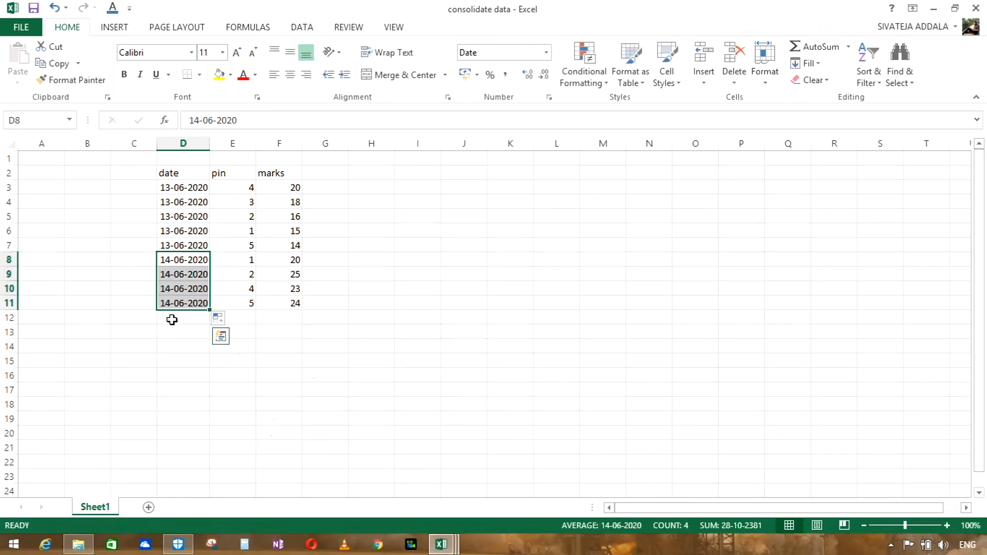
Step: Switch to workbook 14 and close it
left_click(171, 321)
mouse_move(438, 548)
left_click(391, 437)
left_click(975, 12)
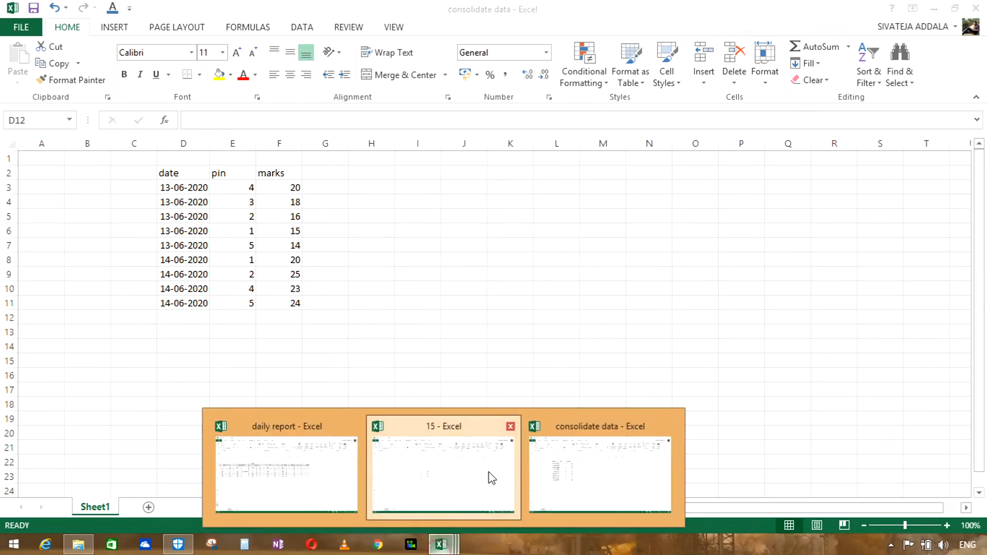
Step: Copy G7:H9 from workbook 15 into consolidate data starting at E12, and close workbook 15
left_click(489, 476)
left_click_drag(326, 245, 371, 273)
key("ctrl+c")
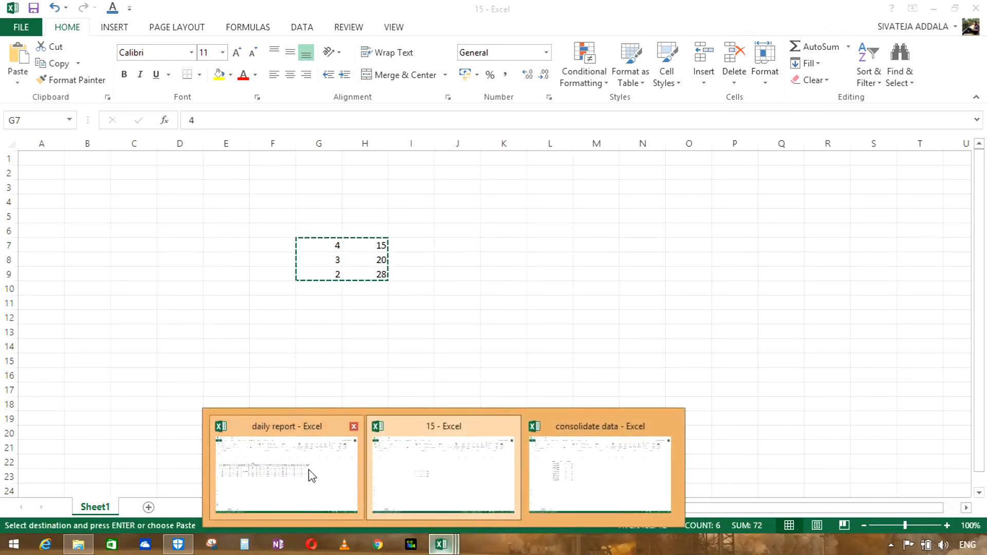
left_click(600, 471)
left_click(231, 315)
key("ctrl+v")
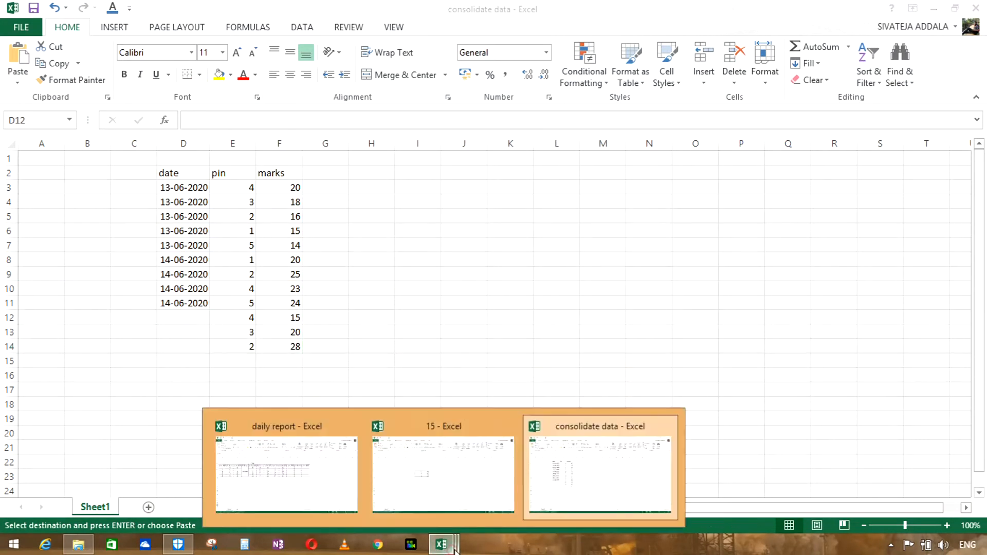
left_click(488, 468)
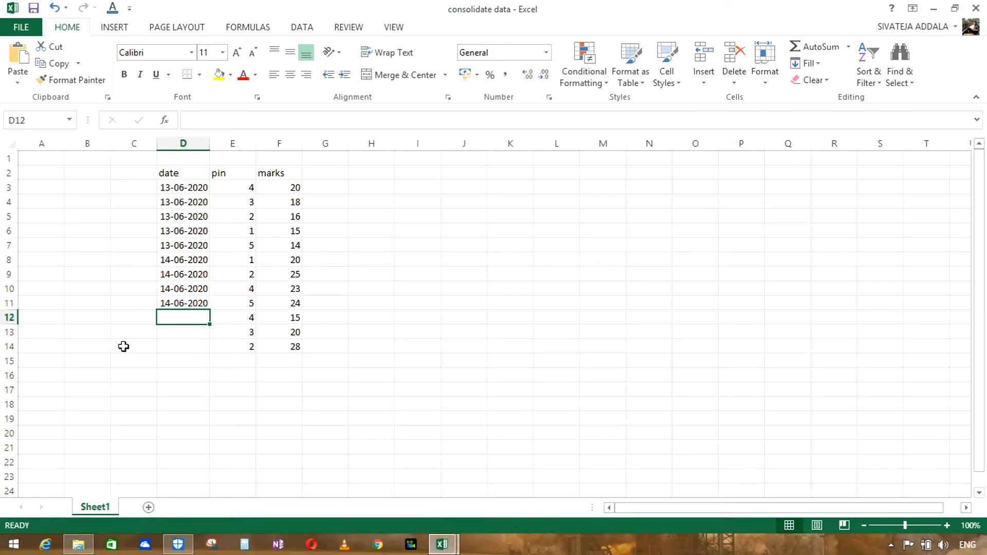
Step: Enter 15-06-2020 in D12 and fill the same date down to D14 as copied cells
type("15-06-2020")
key("Return")
left_click(199, 317)
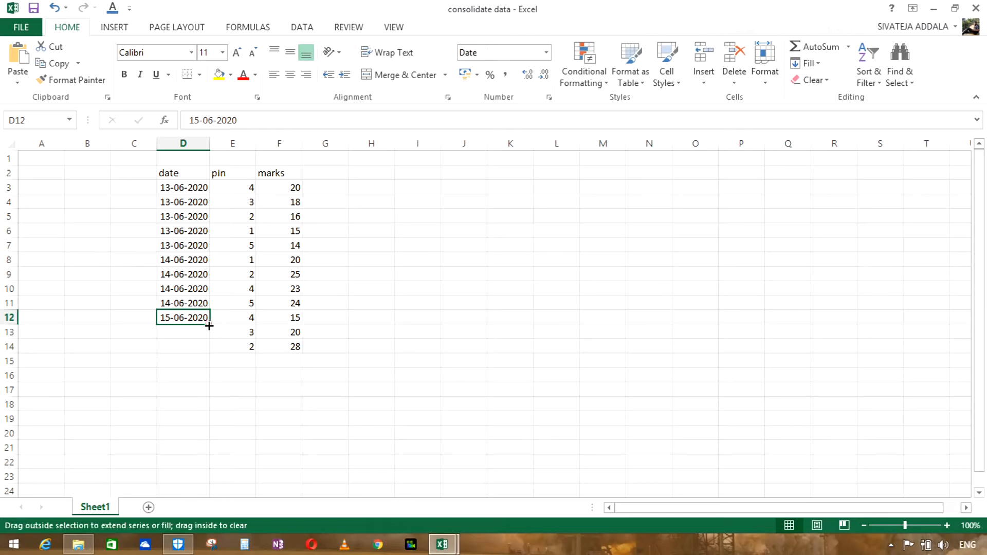
left_click_drag(209, 325, 211, 353)
left_click(219, 362)
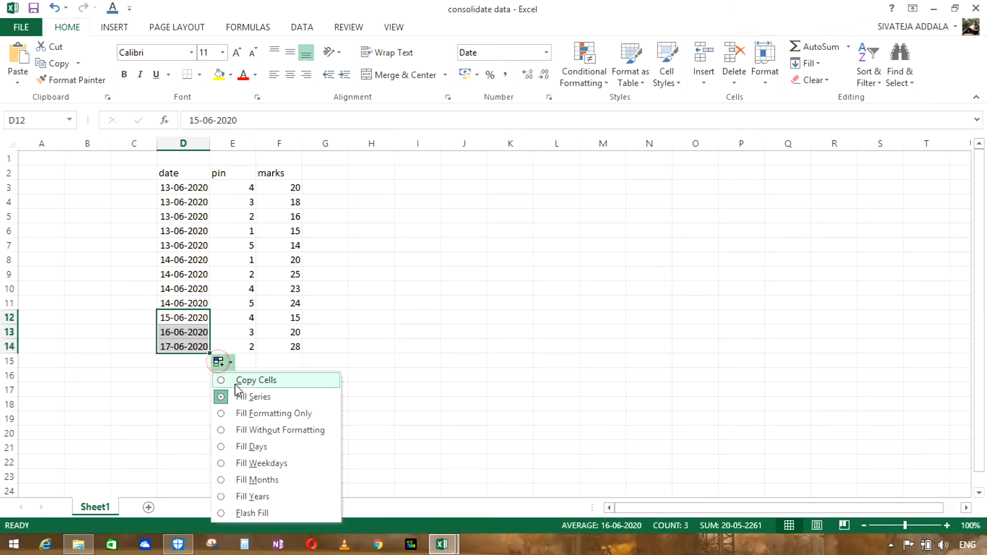
left_click(238, 381)
left_click(454, 346)
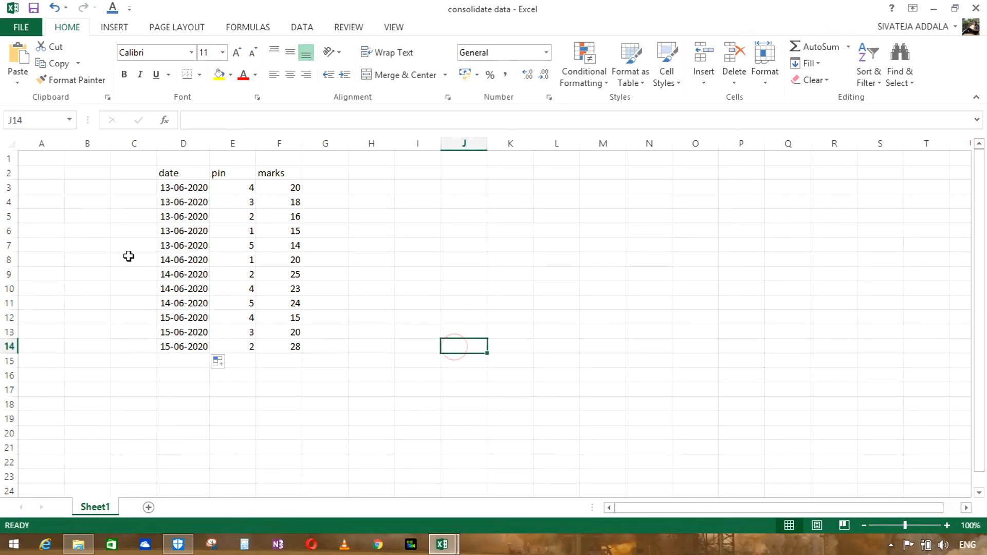
Step: Apply all borders and centre alignment to the table in D2:F14
left_click_drag(170, 173, 287, 347)
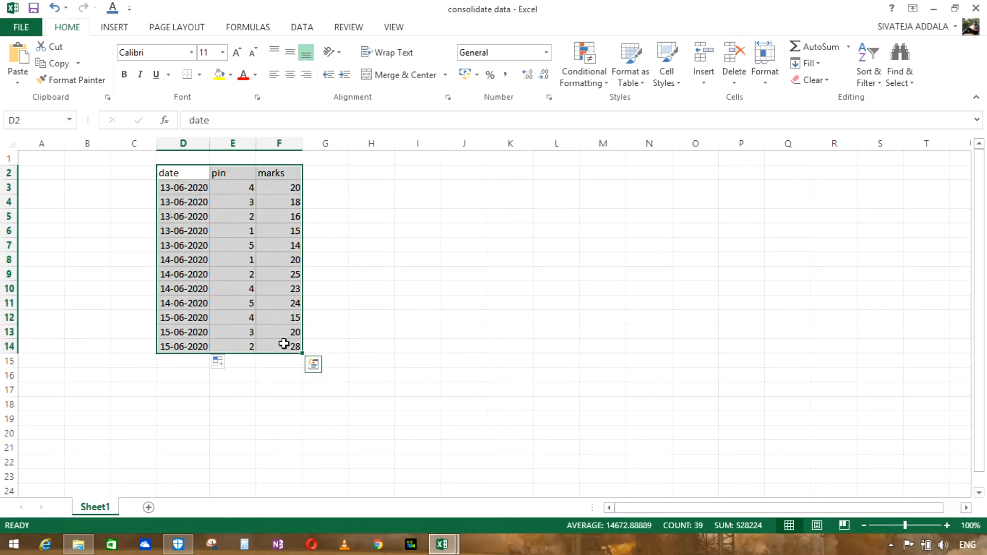
left_click(200, 75)
left_click(225, 202)
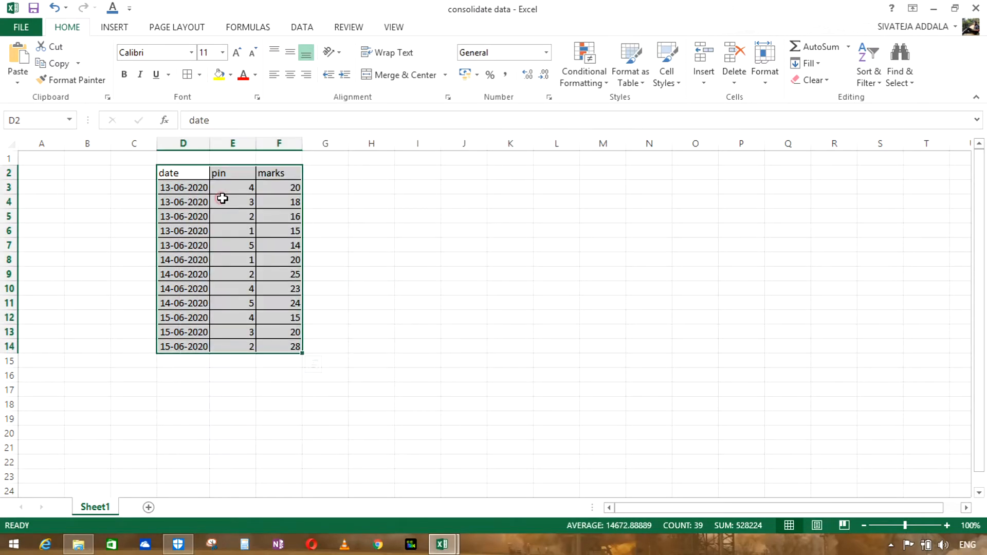
left_click(289, 75)
left_click(375, 270)
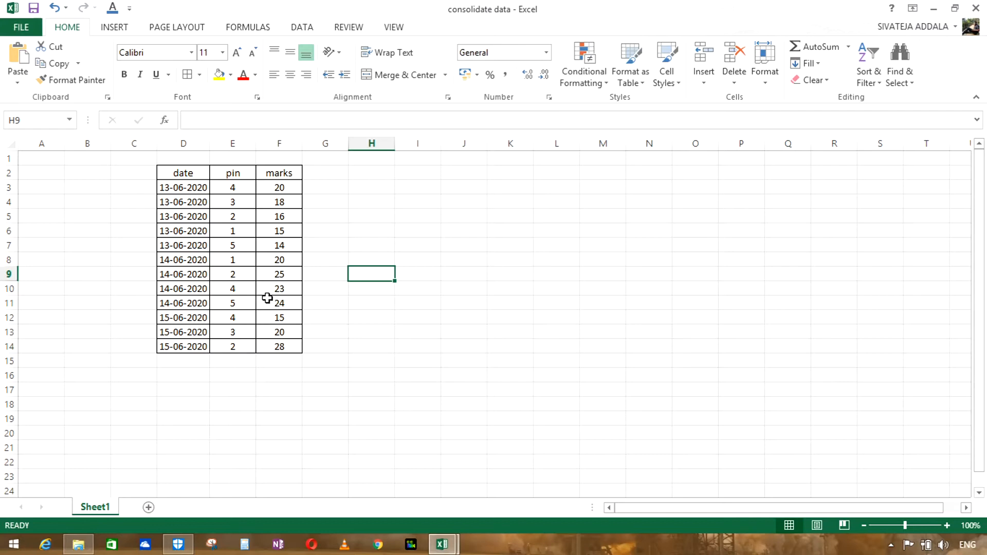
Step: Insert a PivotTable based on the table in D2:F14, placed on the existing worksheet at L5
left_click_drag(183, 173, 282, 347)
left_click(655, 264)
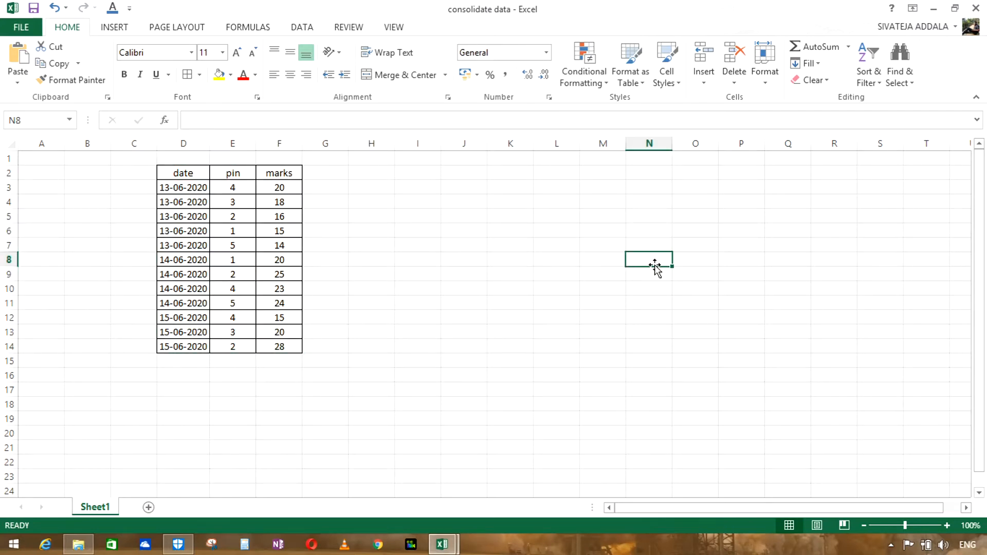
left_click(170, 171)
left_click_drag(170, 172, 287, 344)
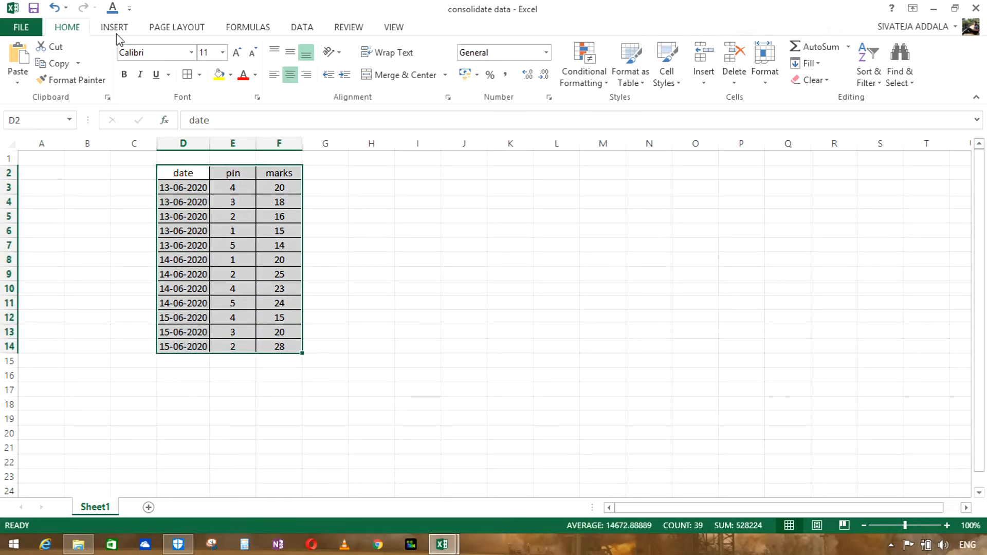
left_click(115, 28)
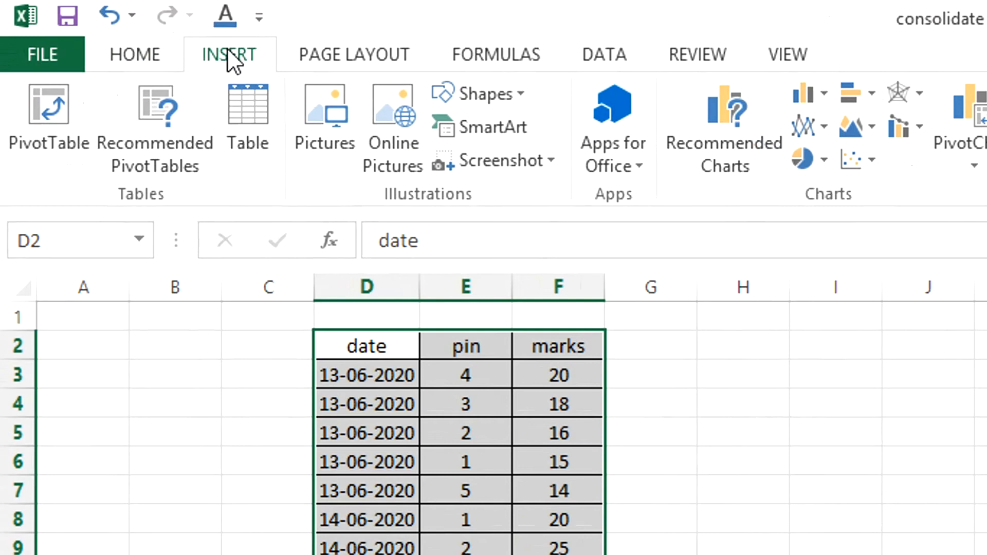
left_click(61, 117)
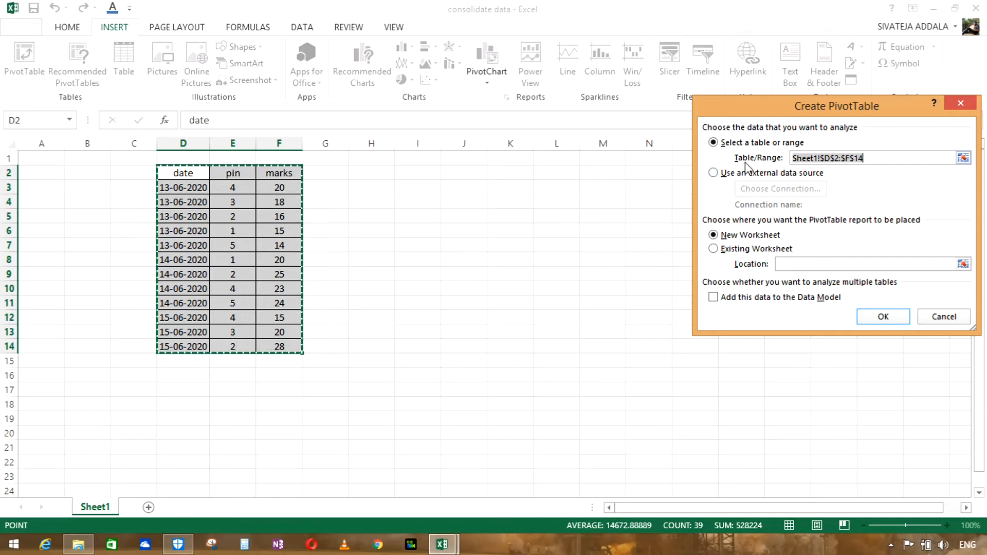
left_click(716, 250)
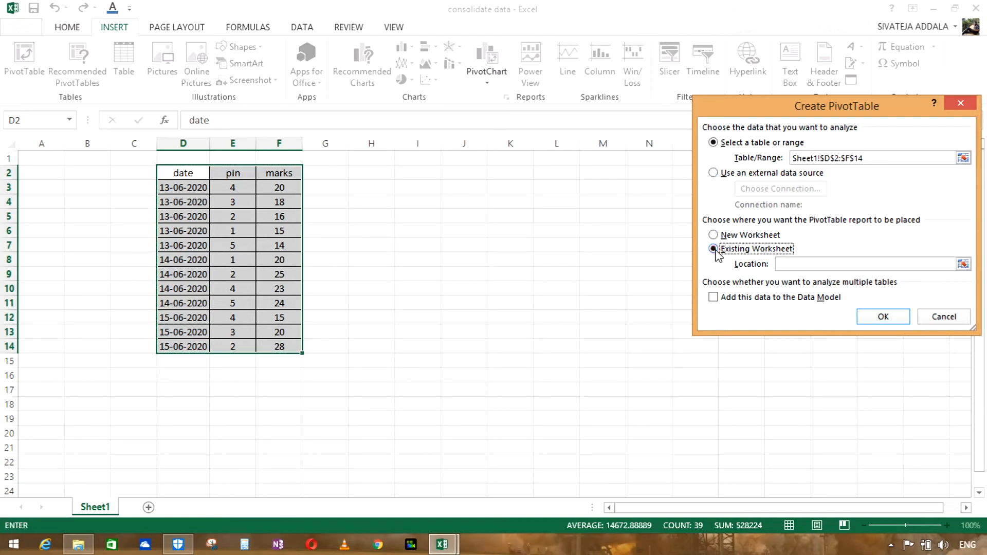
left_click(816, 264)
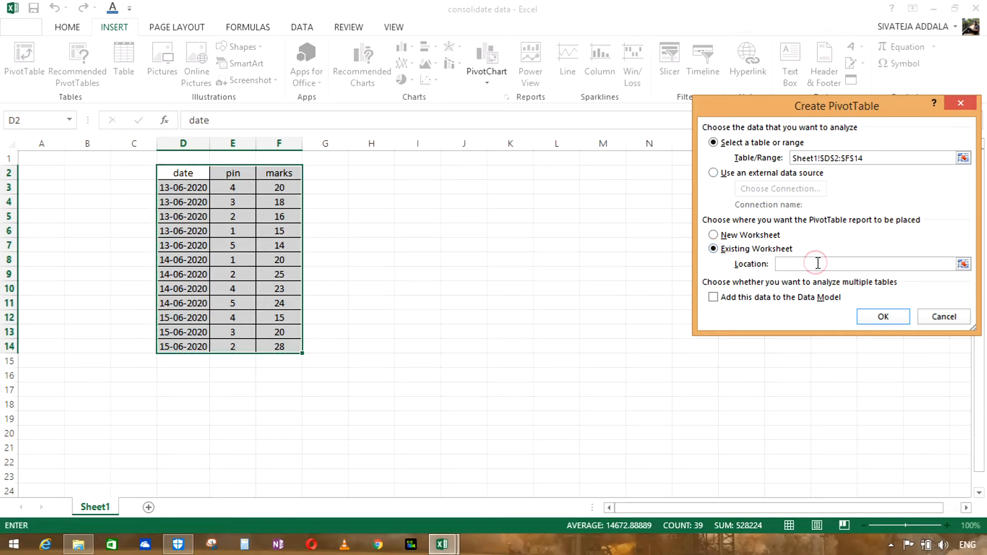
left_click(546, 215)
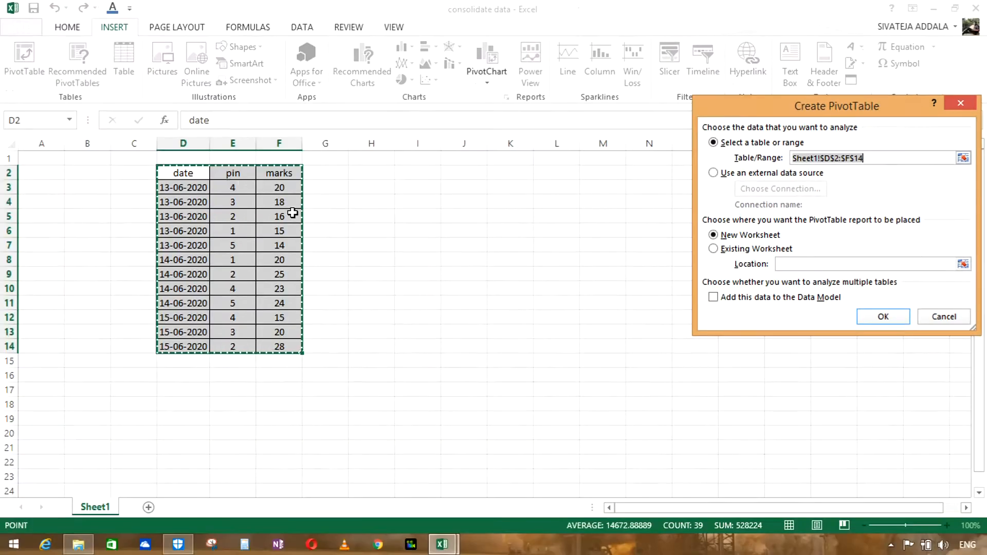
left_click(713, 249)
left_click(557, 216)
left_click(882, 316)
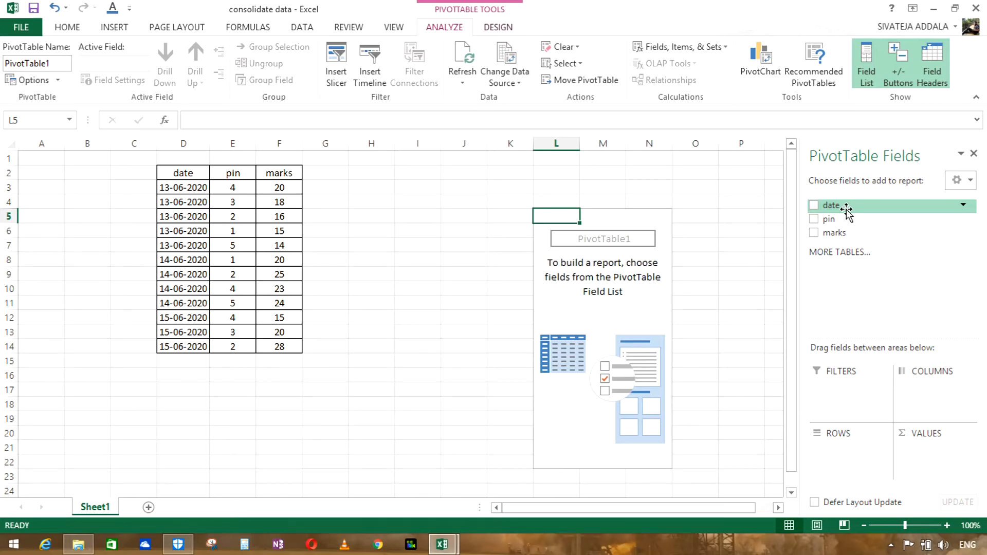
Step: Add the date field to the PivotTable and place it in the columns area
left_click_drag(845, 208, 891, 340)
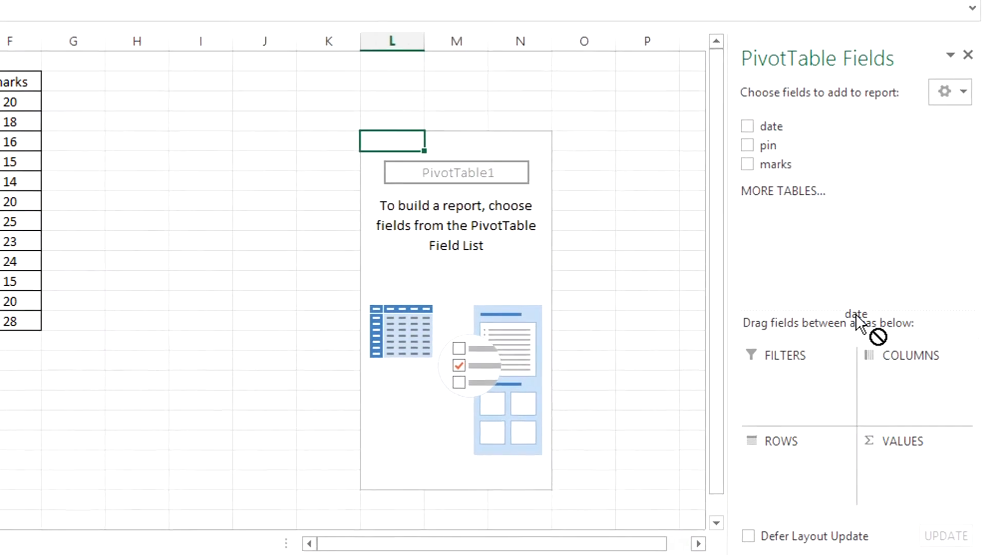
left_click_drag(881, 378, 776, 469)
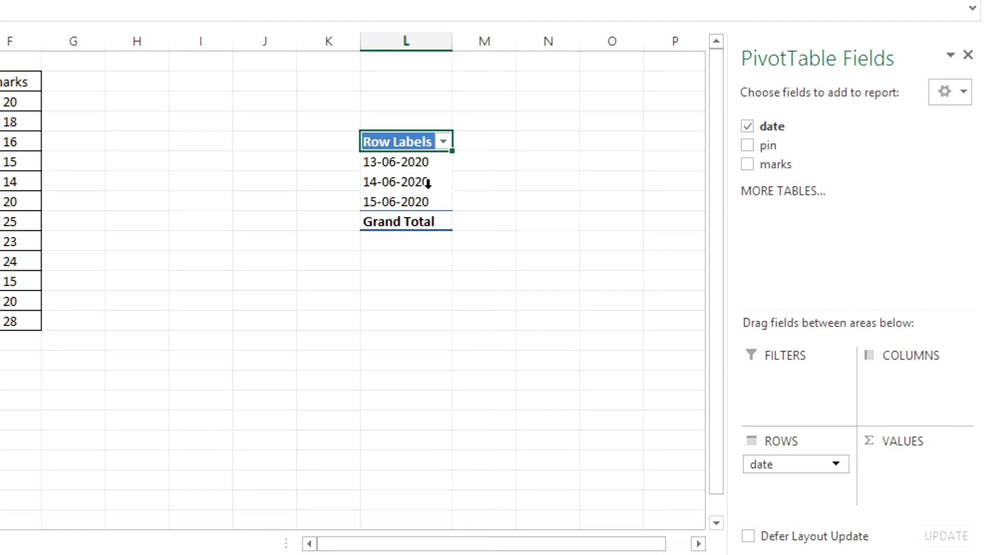
left_click_drag(789, 468, 892, 378)
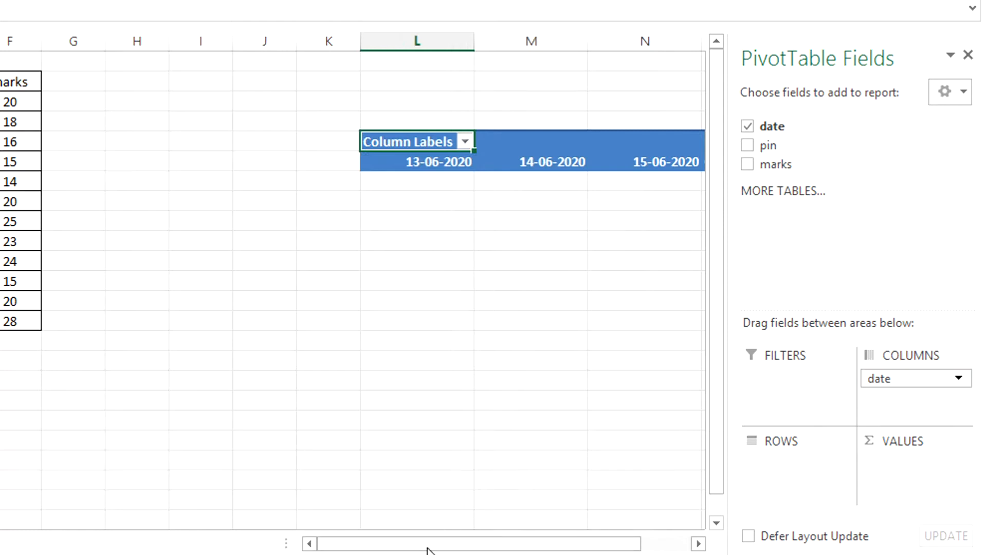
Step: Add pin as the PivotTable's row field and the sum of marks as its values
left_click_drag(427, 545, 484, 546)
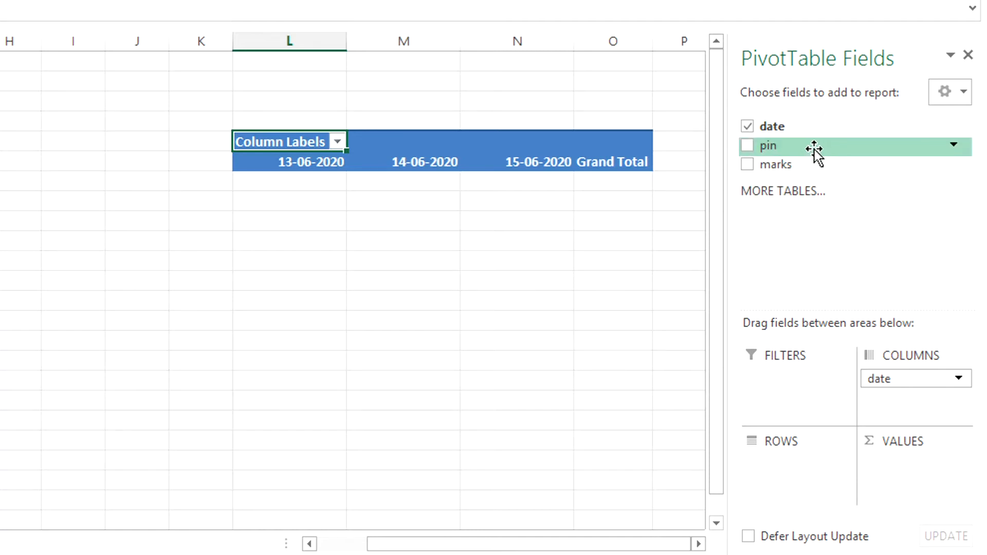
left_click_drag(816, 149, 796, 473)
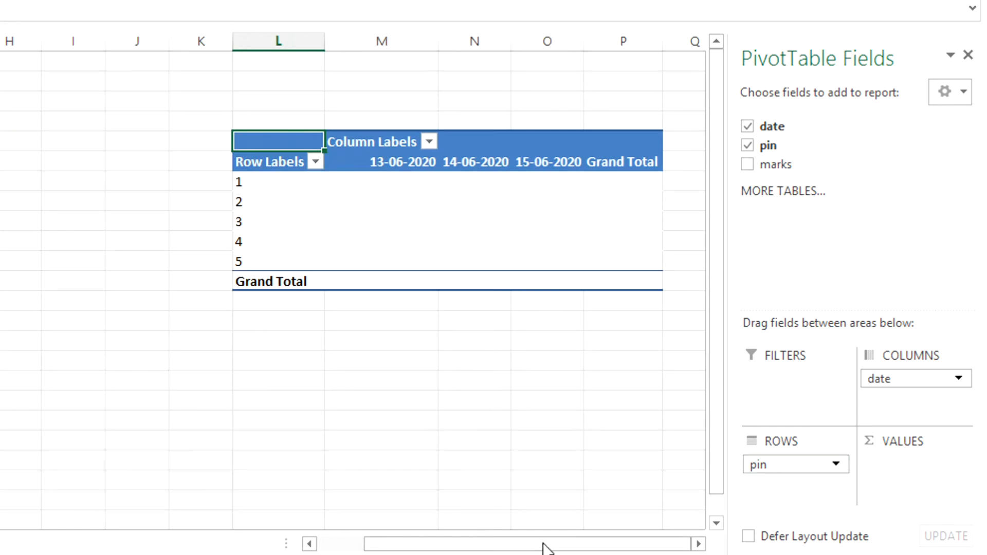
left_click_drag(785, 164, 884, 468)
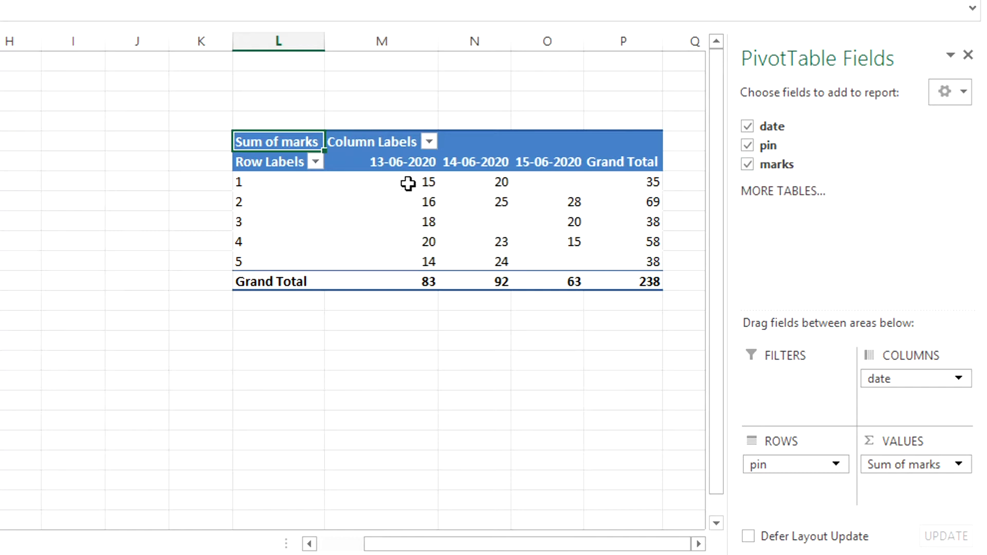
Step: Try summarizing the PivotTable's marks by Count and return the summary to Sum
mouse_move(408, 183)
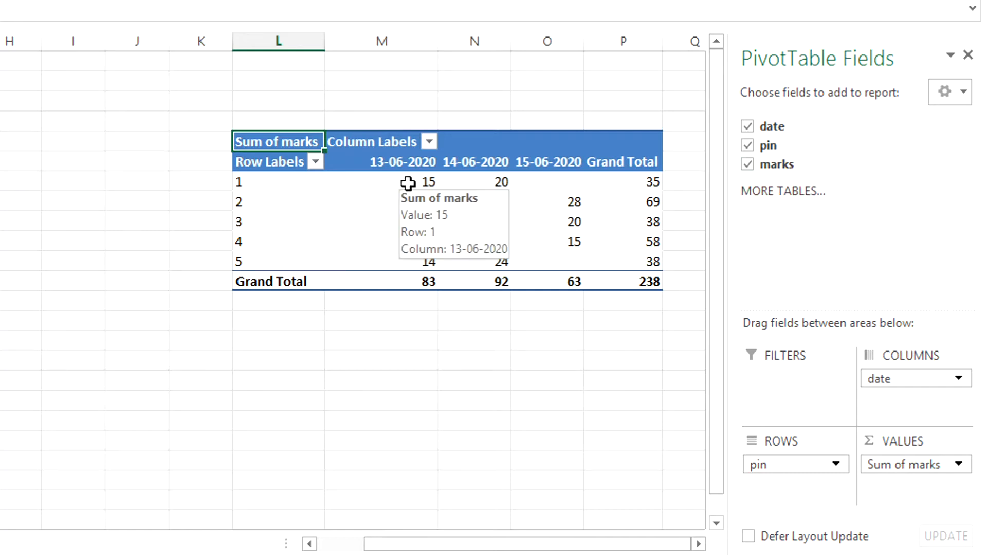
left_click(408, 183)
right_click(409, 183)
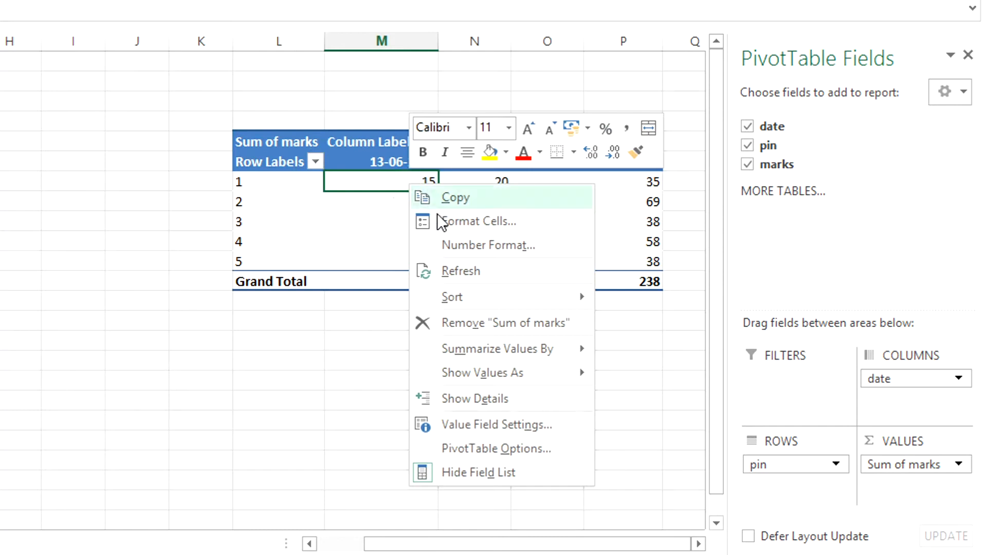
mouse_move(520, 351)
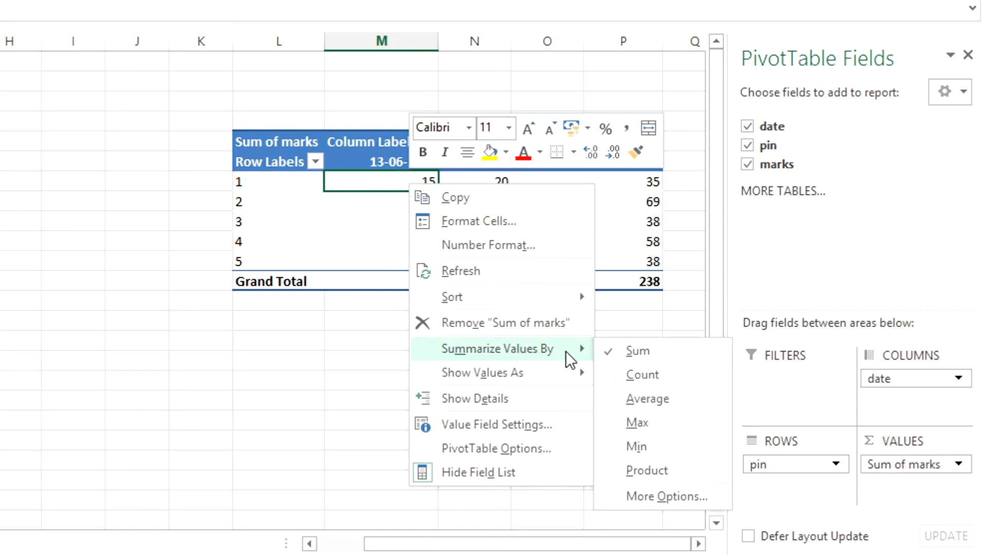
left_click(643, 375)
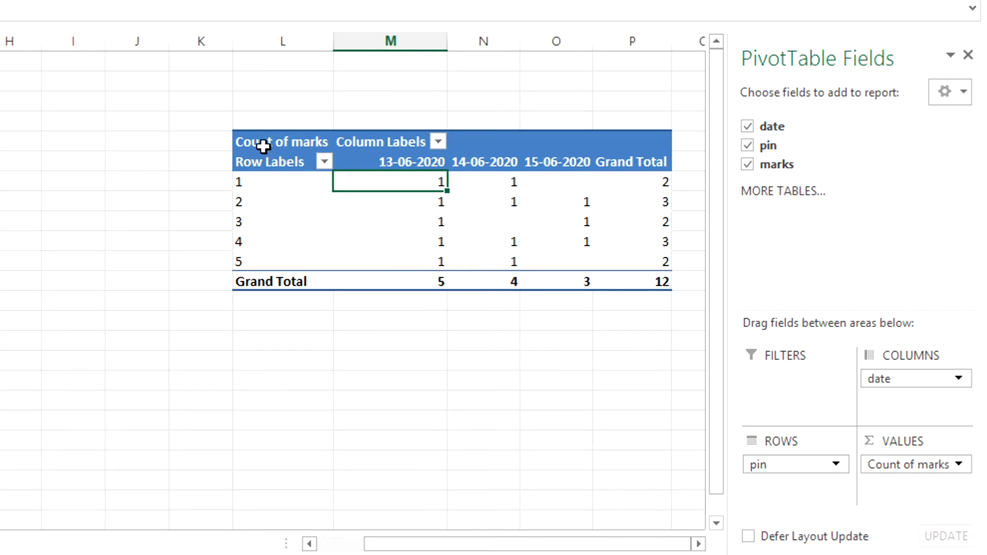
right_click(412, 181)
mouse_move(533, 346)
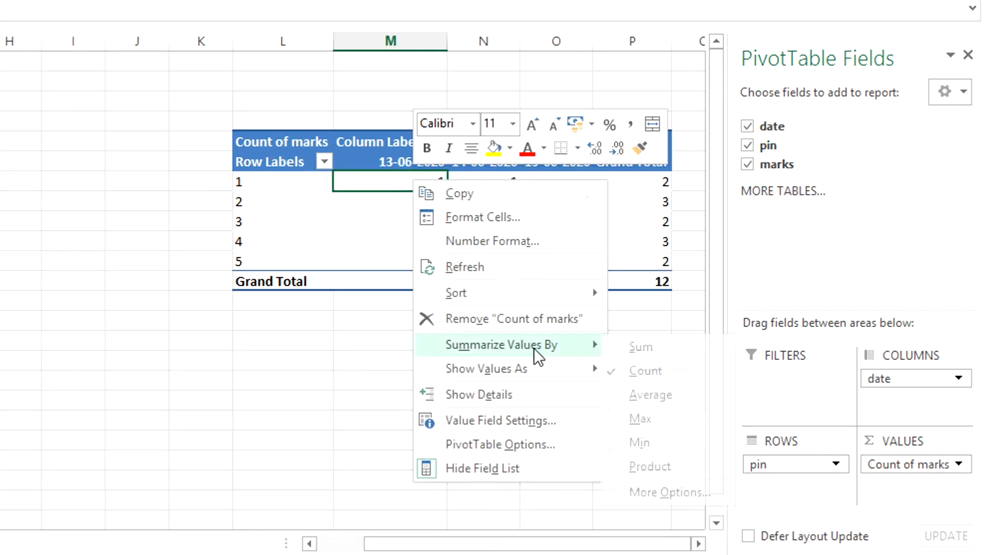
left_click(646, 349)
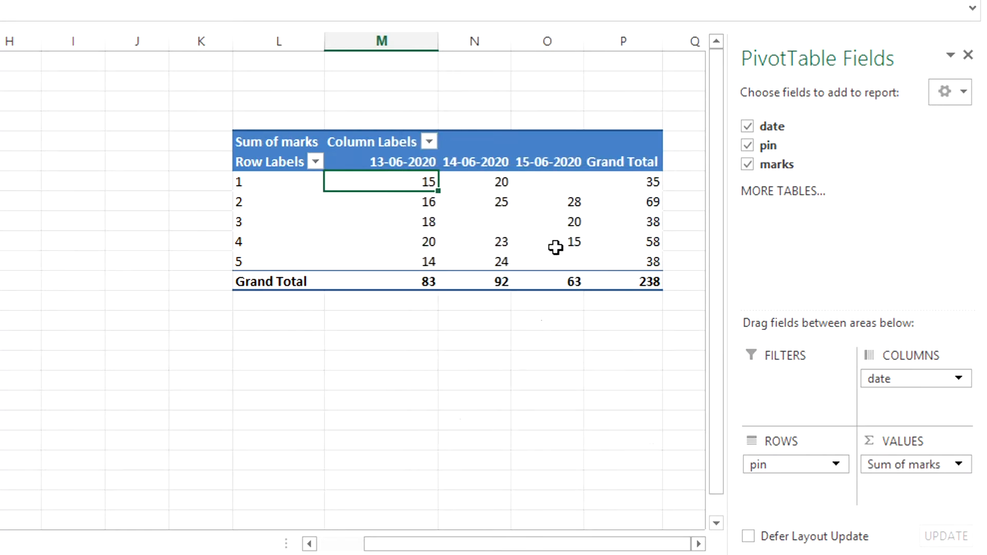
right_click(424, 183)
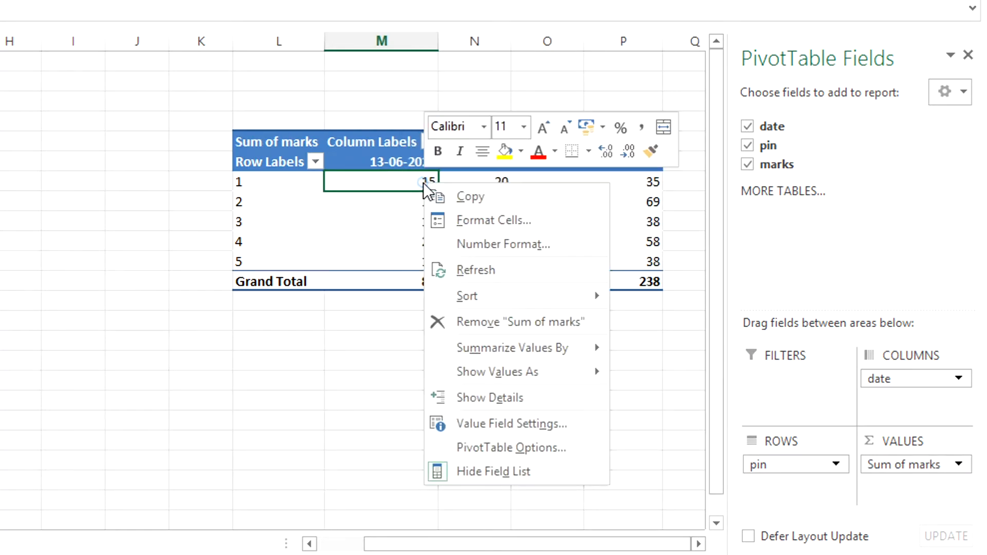
left_click(528, 344)
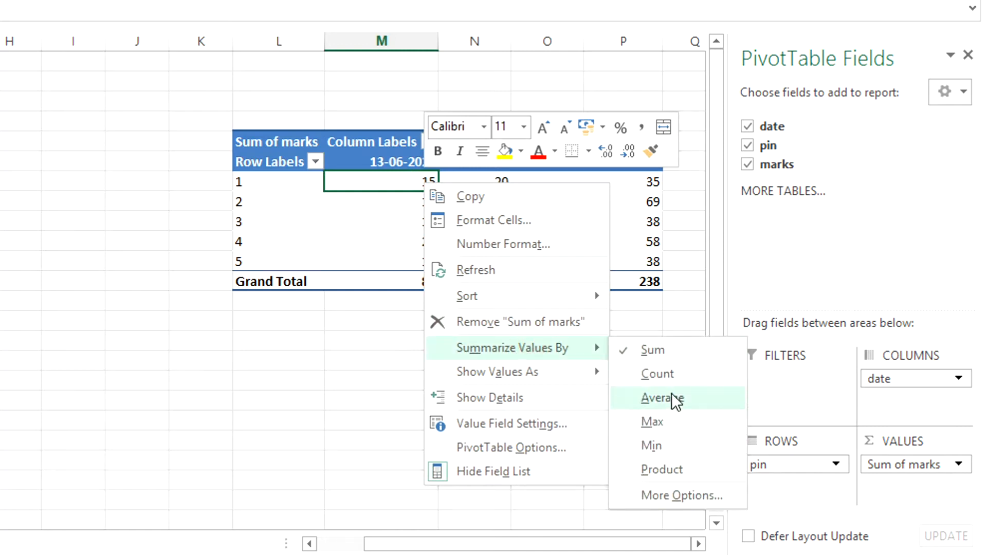
left_click(664, 353)
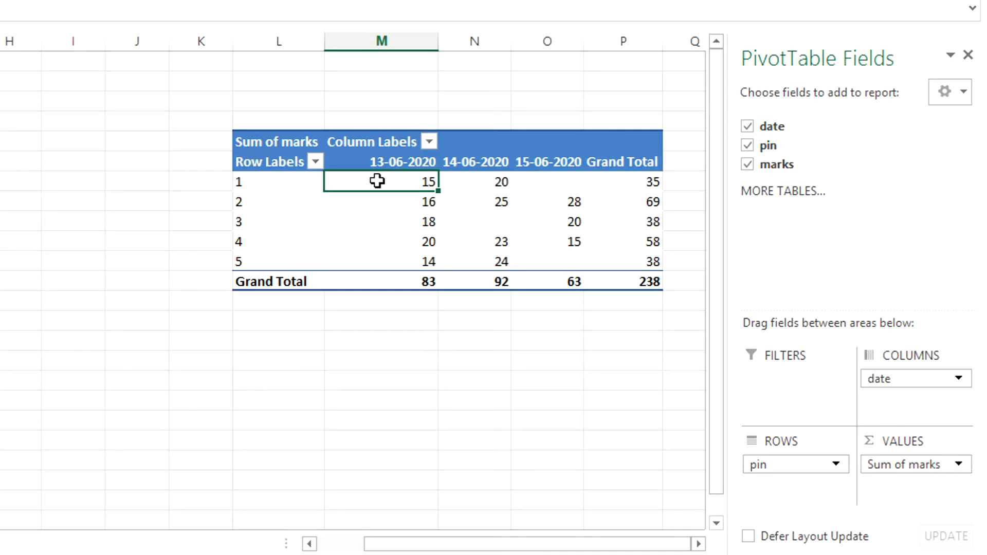
key("ctrl+Left")
key("ctrl+Left")
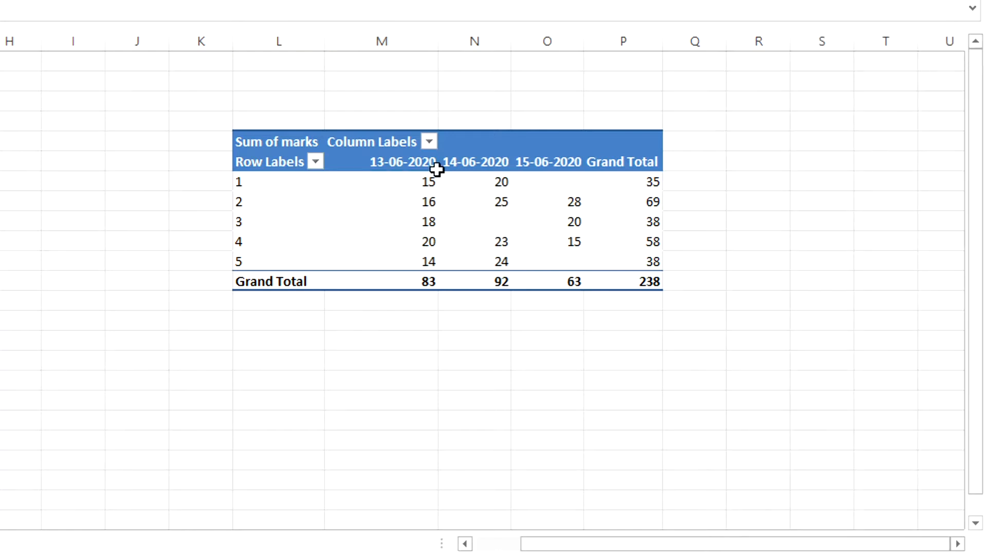
left_click(422, 183)
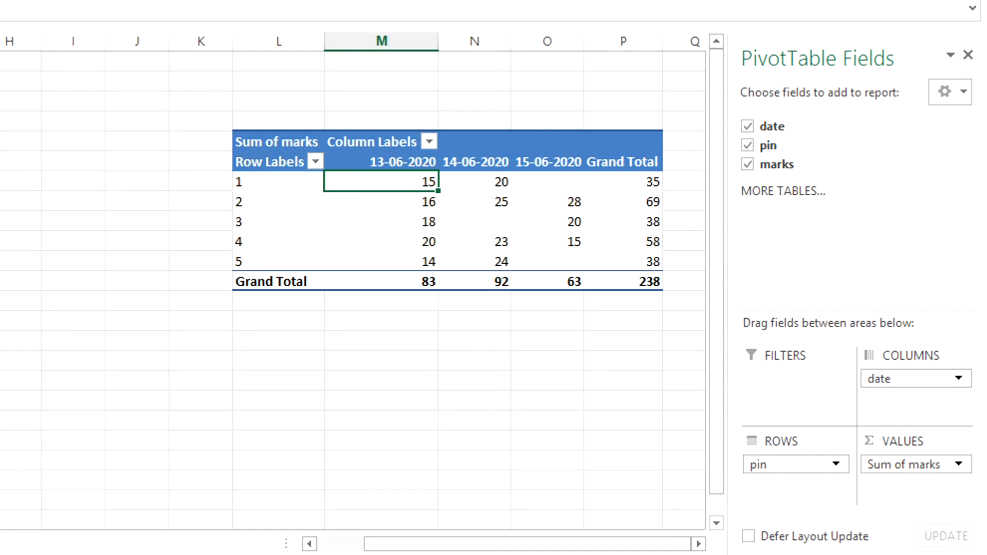
left_click(1, 182)
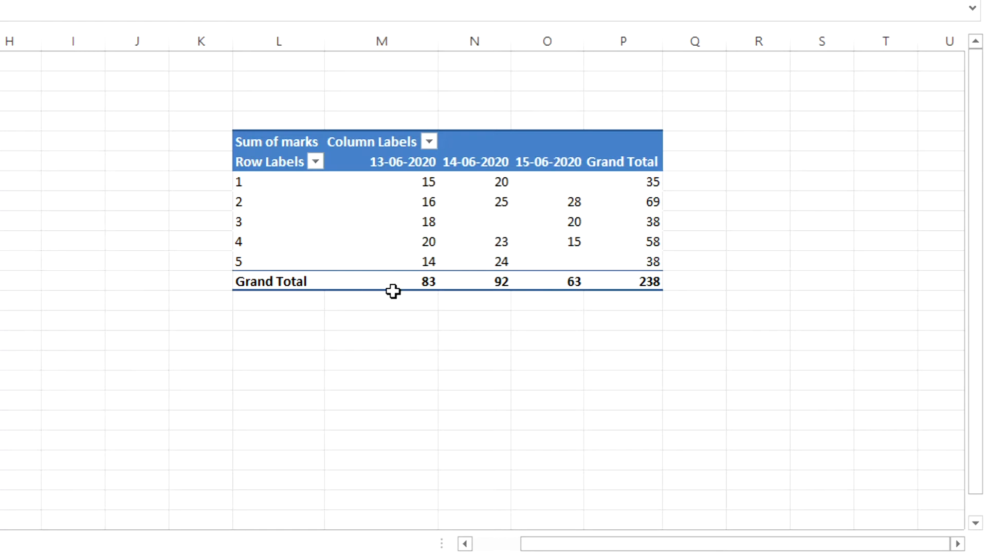
Step: Remove both the Grand Total column and the Grand Total row from the PivotTable
left_click(622, 149)
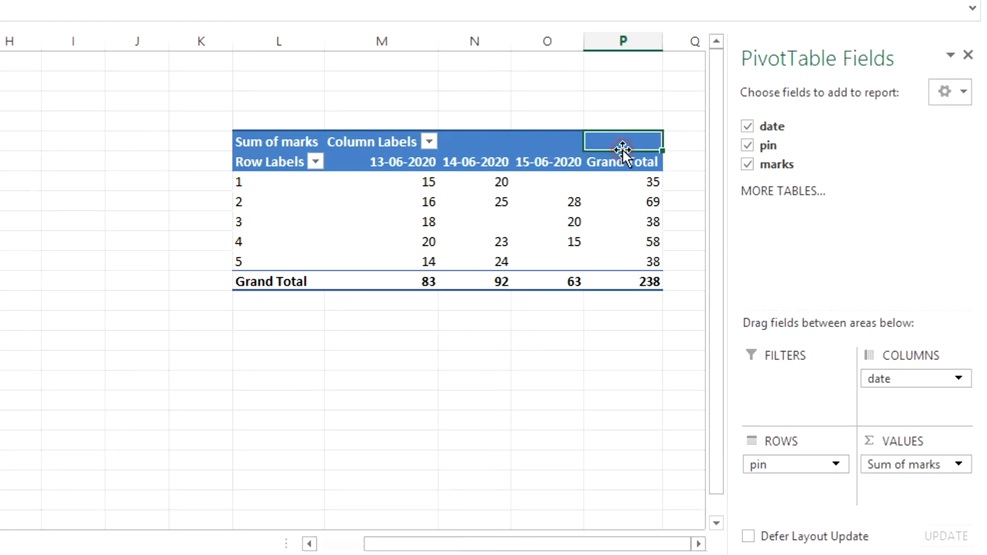
left_click(629, 162)
right_click(629, 162)
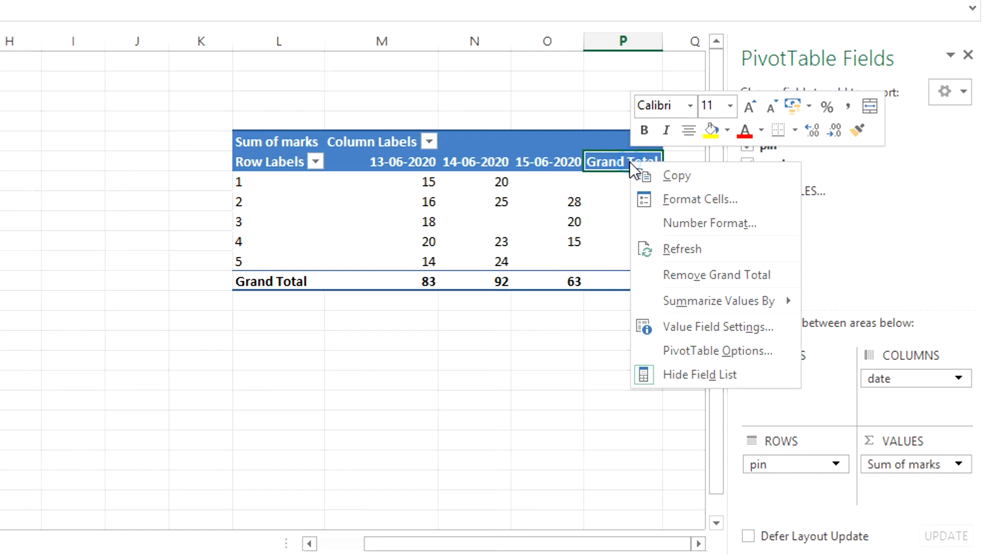
left_click(671, 267)
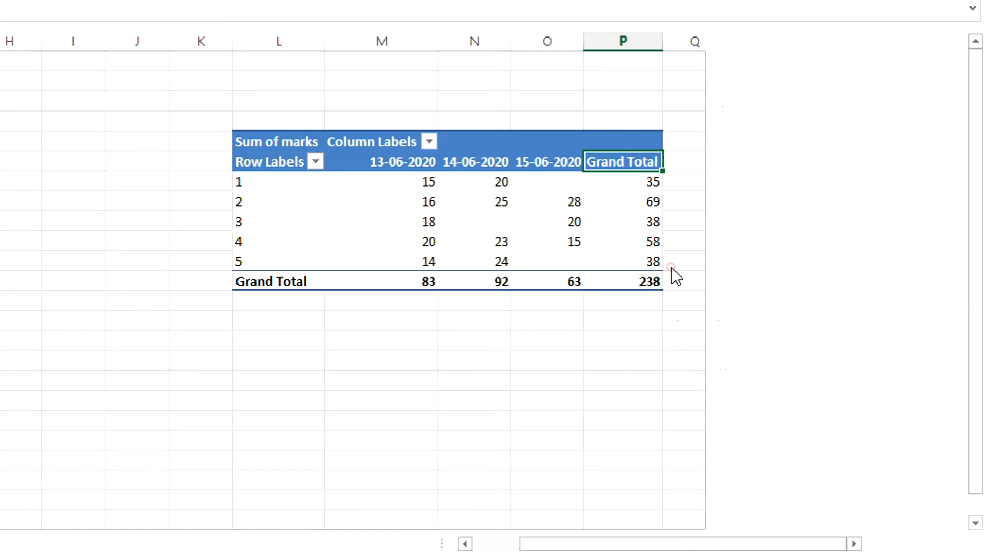
right_click(266, 282)
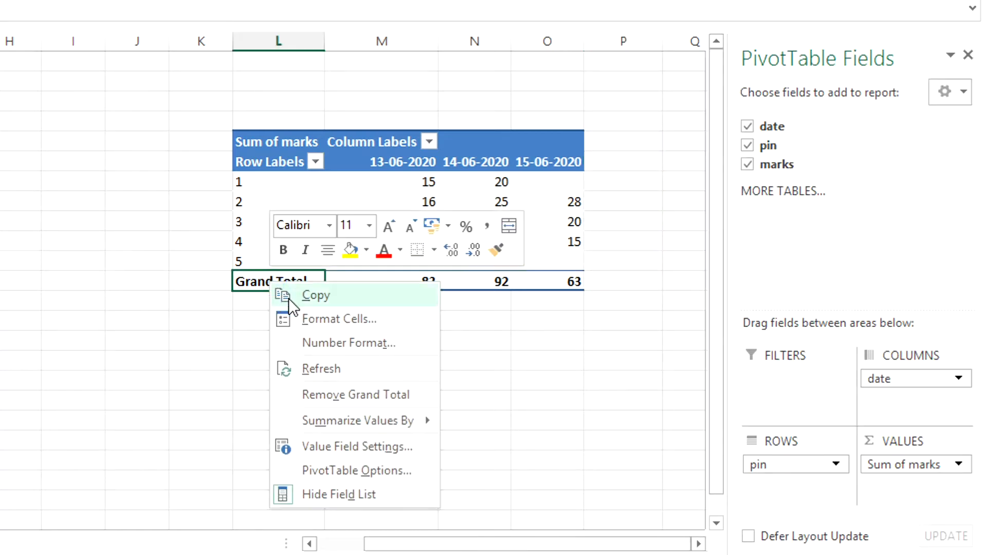
left_click(345, 396)
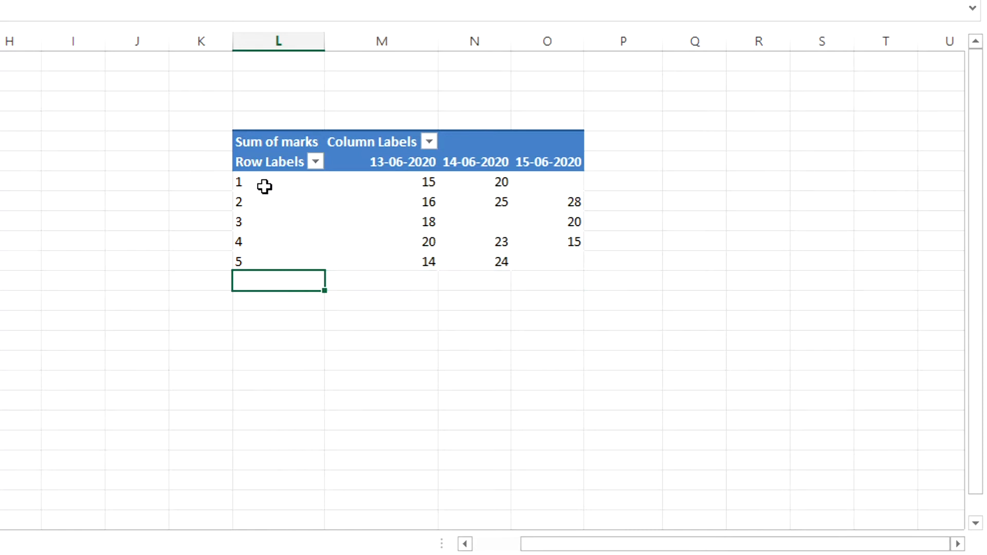
Step: Set the PivotTable options so that its empty cells show ABSENTS
left_click(388, 182)
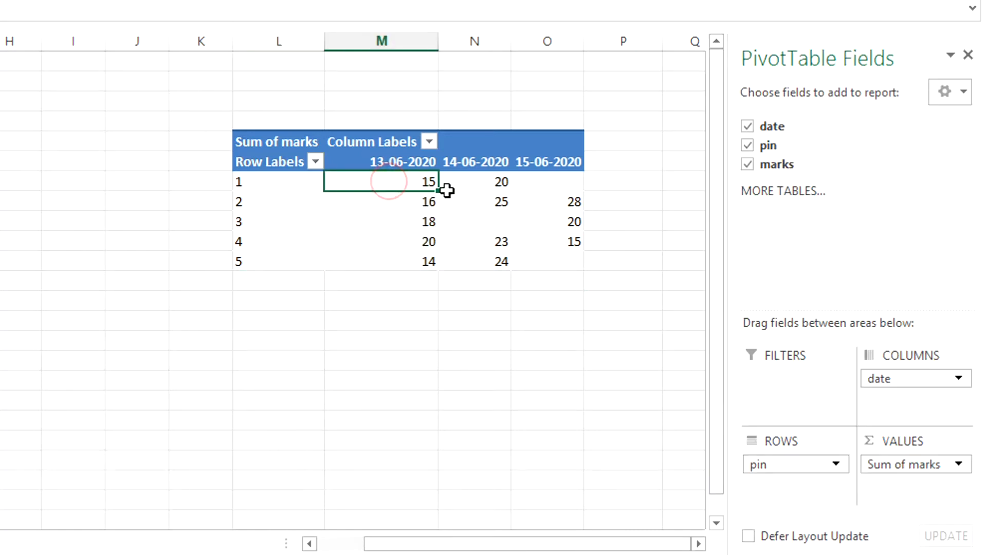
left_click(547, 183)
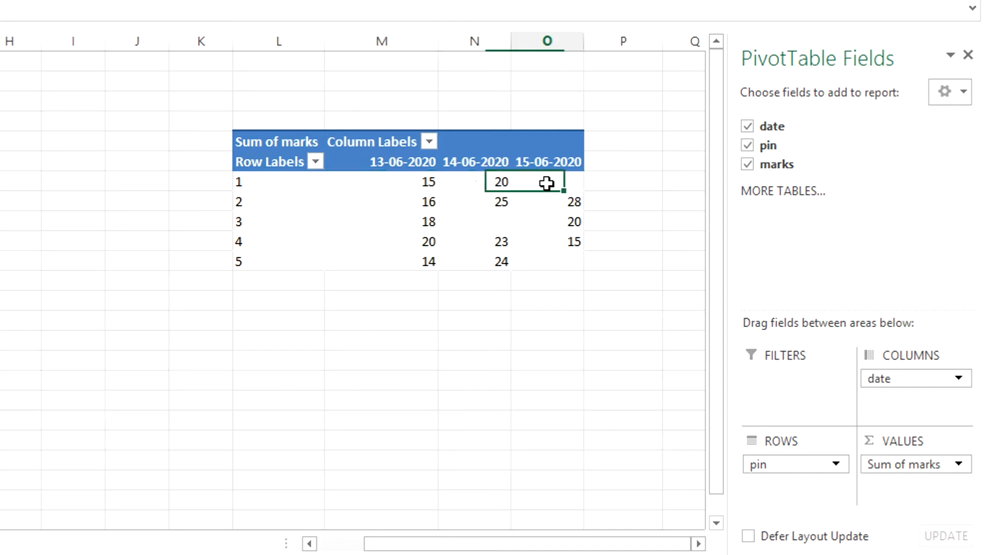
left_click(501, 218)
left_click(564, 176)
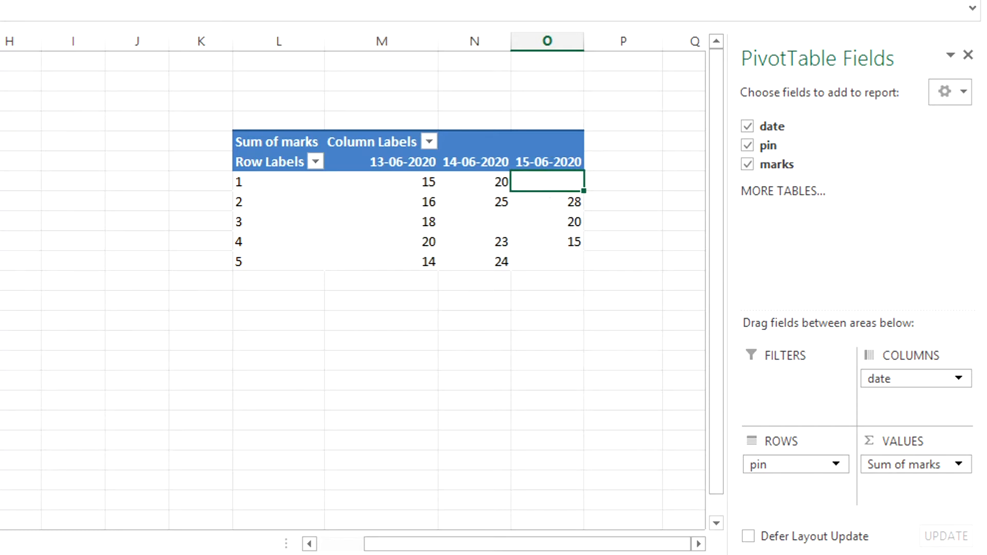
left_click(505, 218)
right_click(538, 182)
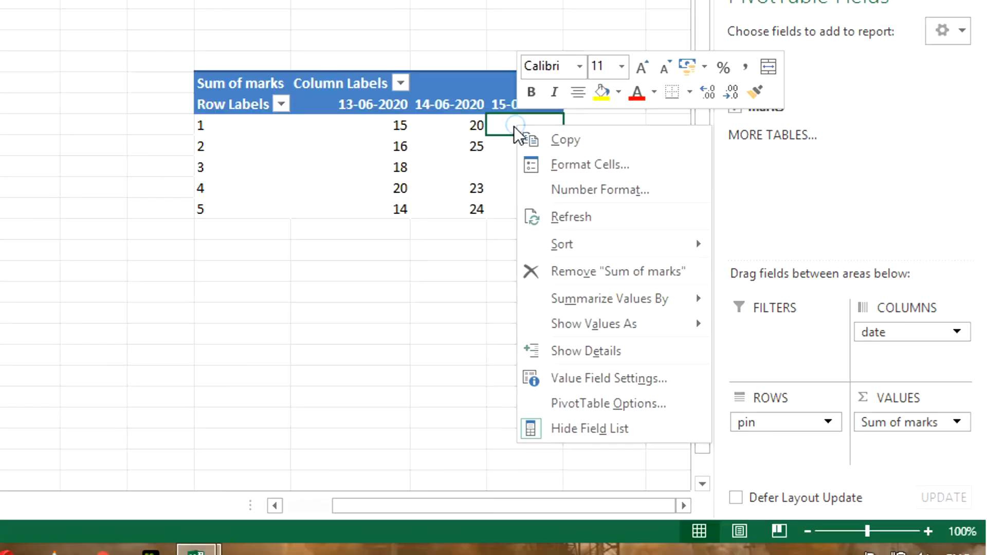
left_click(612, 403)
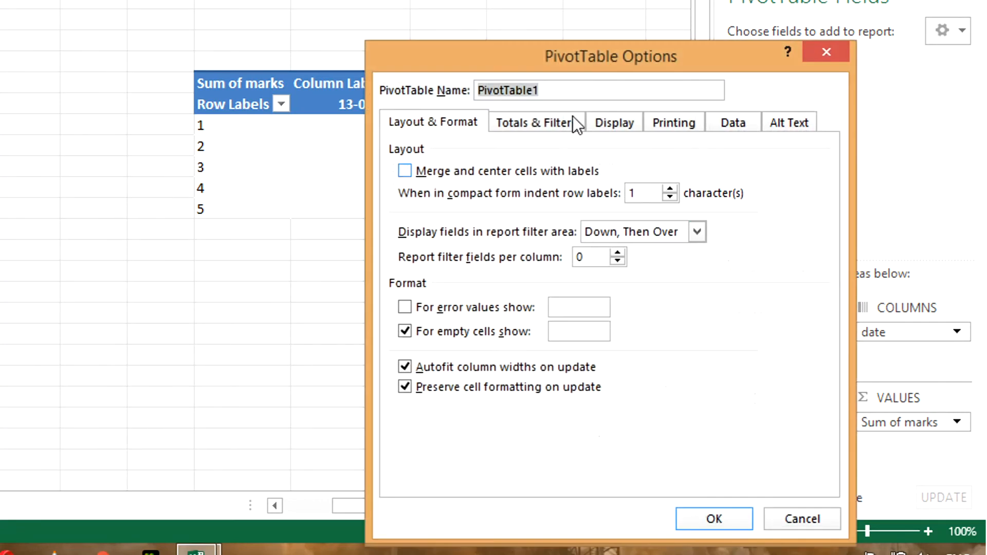
left_click(564, 329)
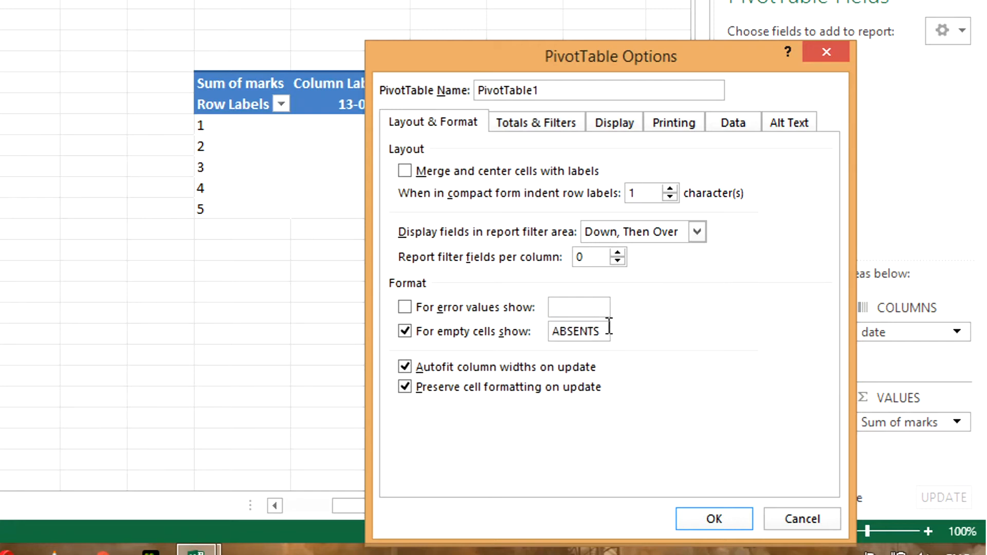
left_click(714, 520)
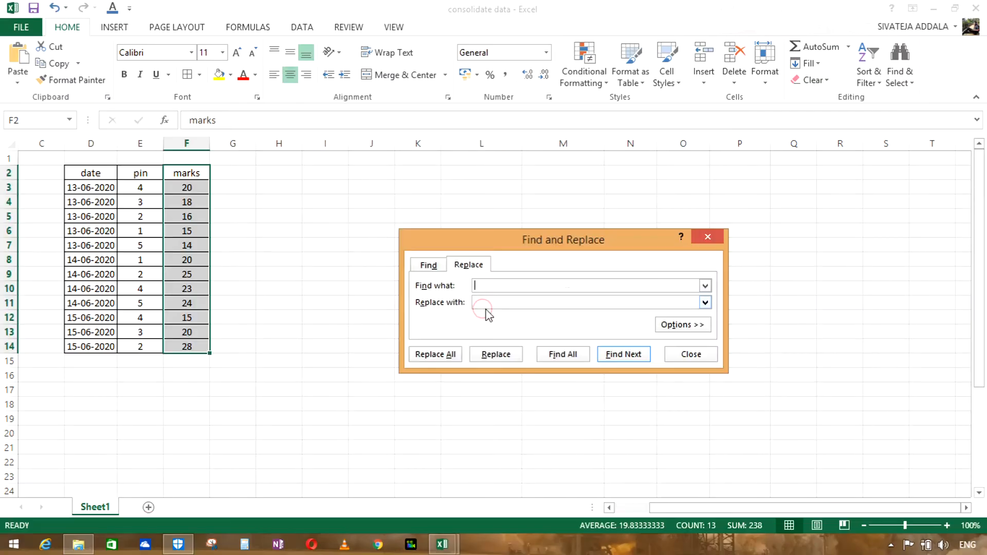
key("Escape")
left_click(370, 232)
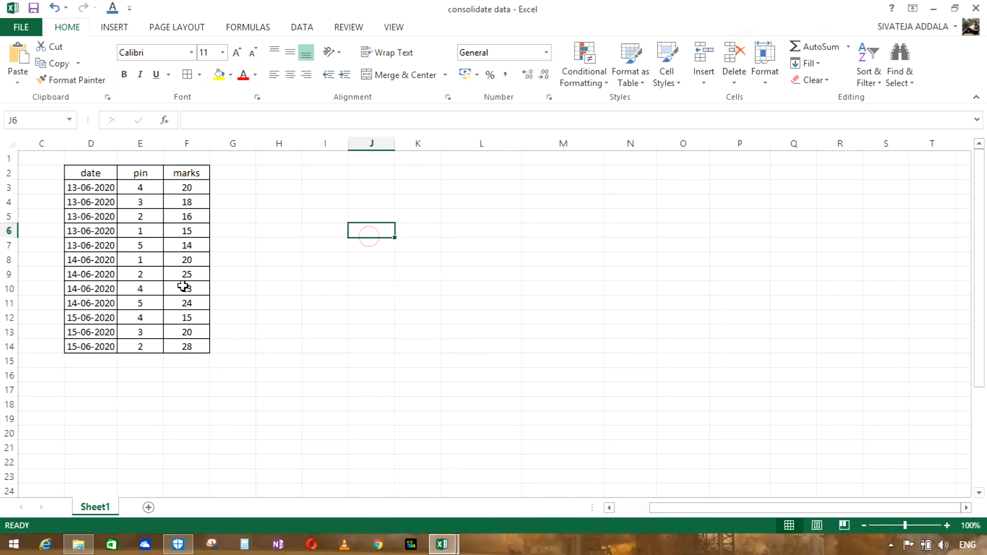
left_click(187, 244)
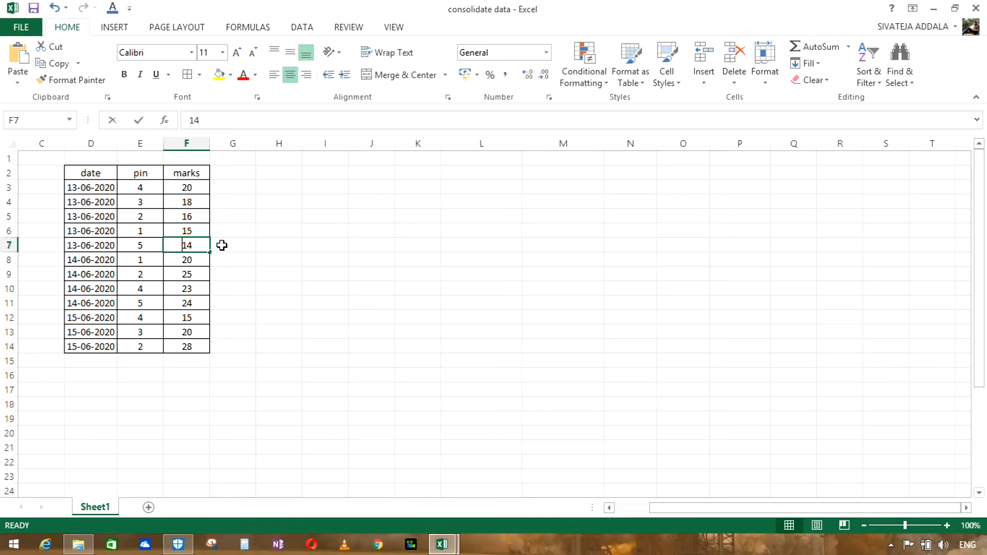
type("-")
left_click(192, 330)
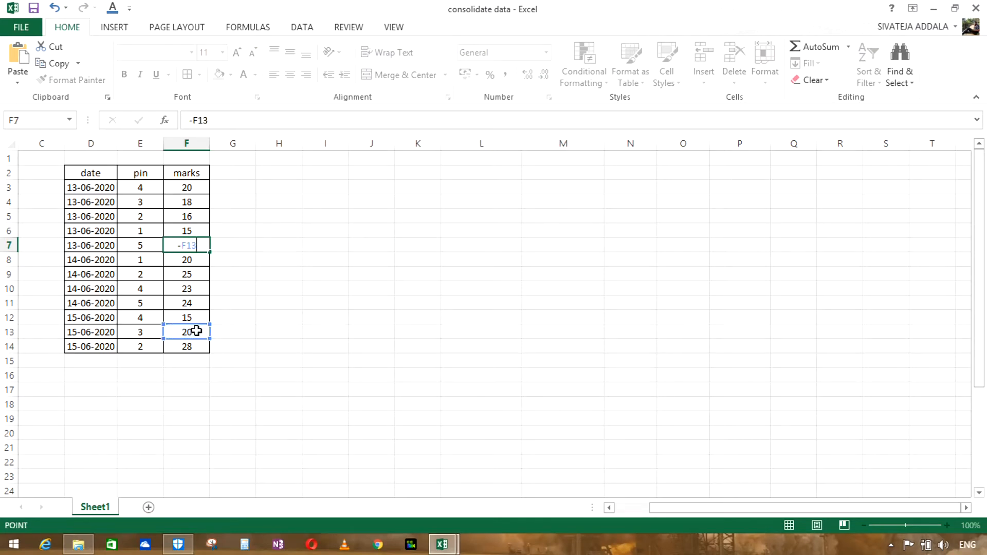
key("Escape")
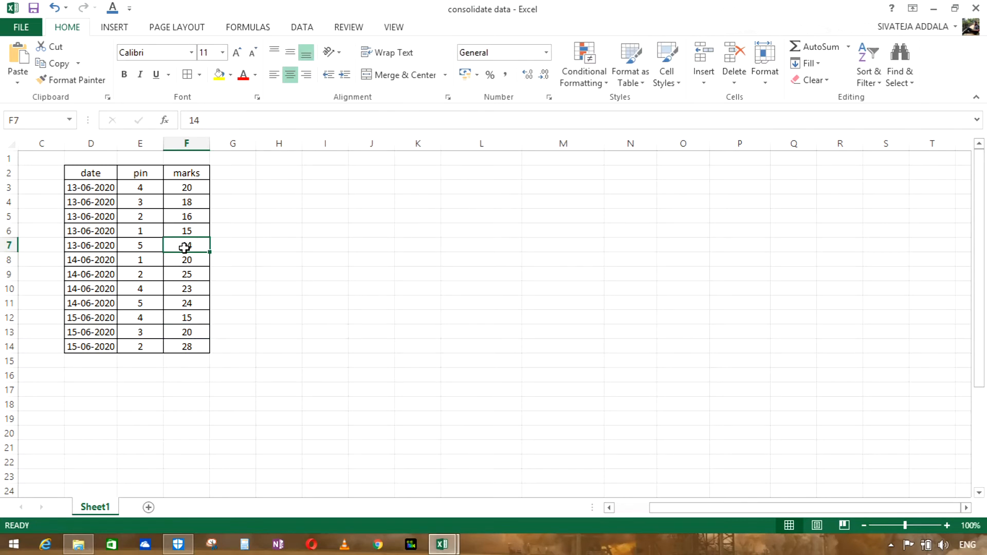
Step: Replace the mark in F7 with a hyphen, enter A in F13, and clear the mark in F10
type("-")
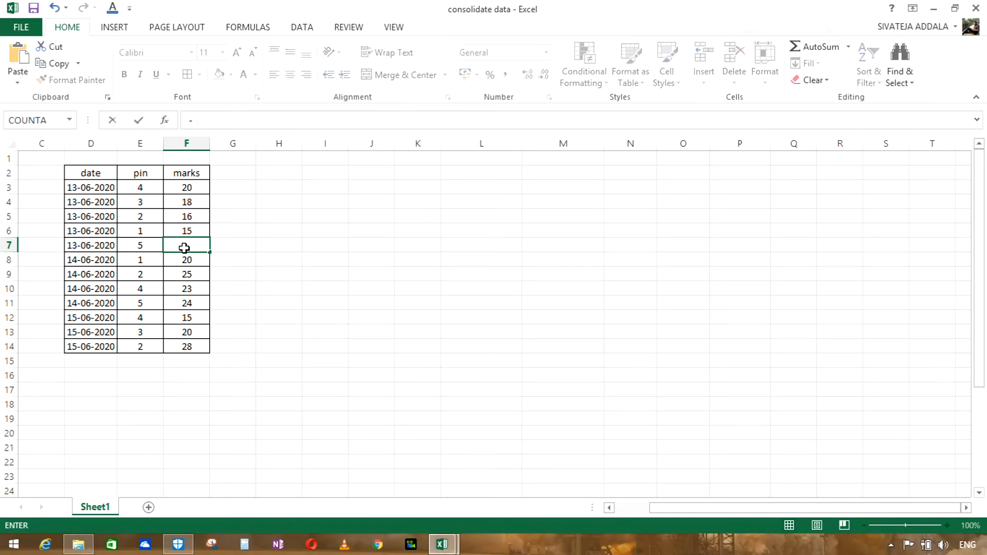
key("Return")
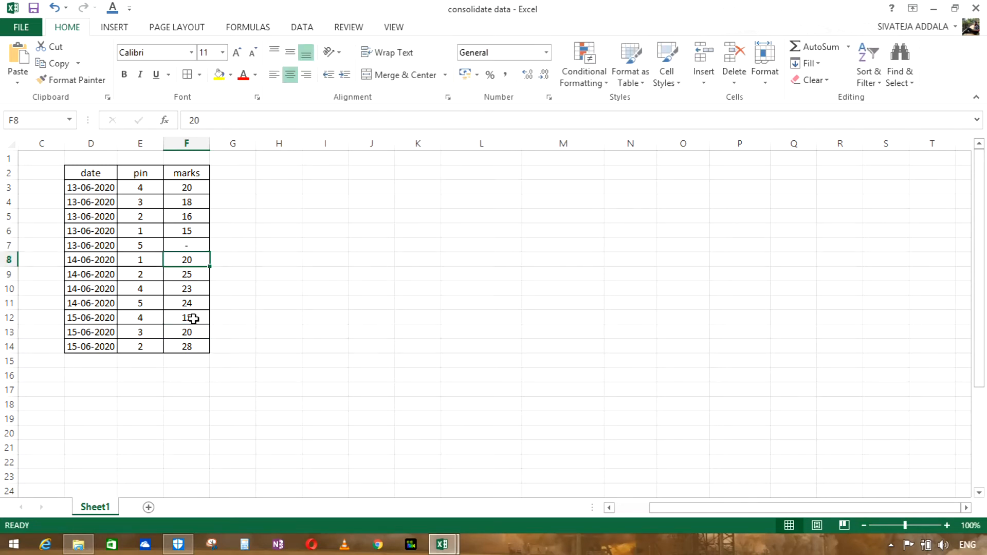
left_click(193, 327)
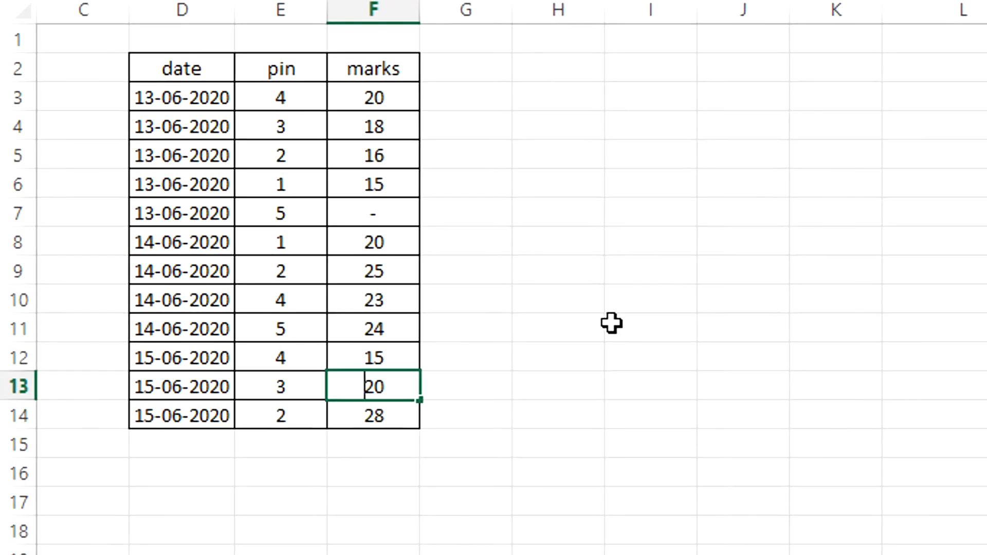
type("A")
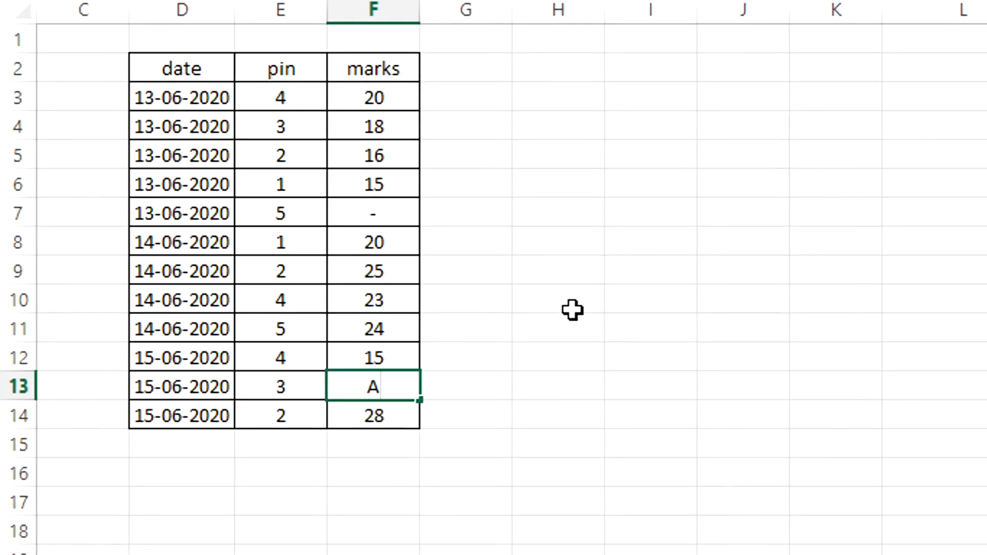
left_click(389, 297)
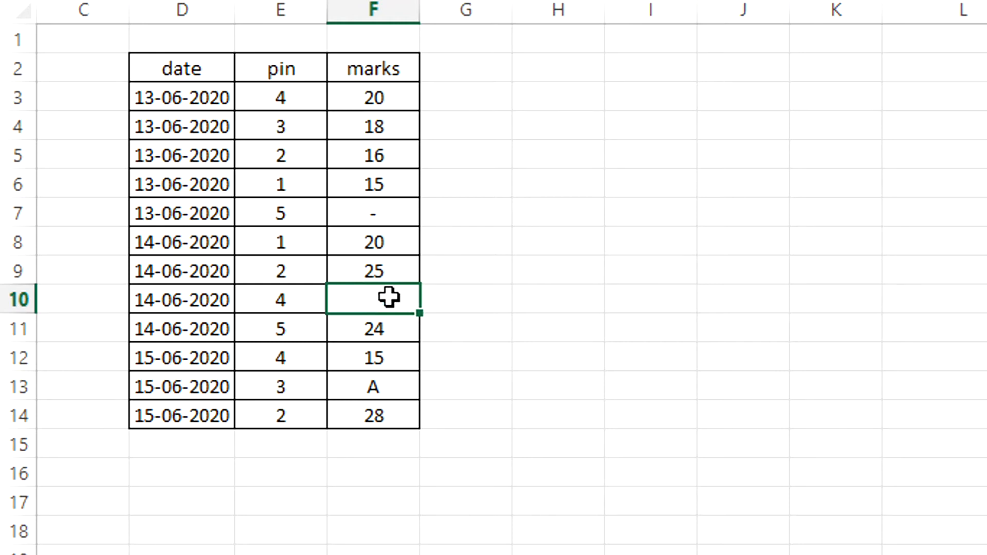
left_click(869, 546)
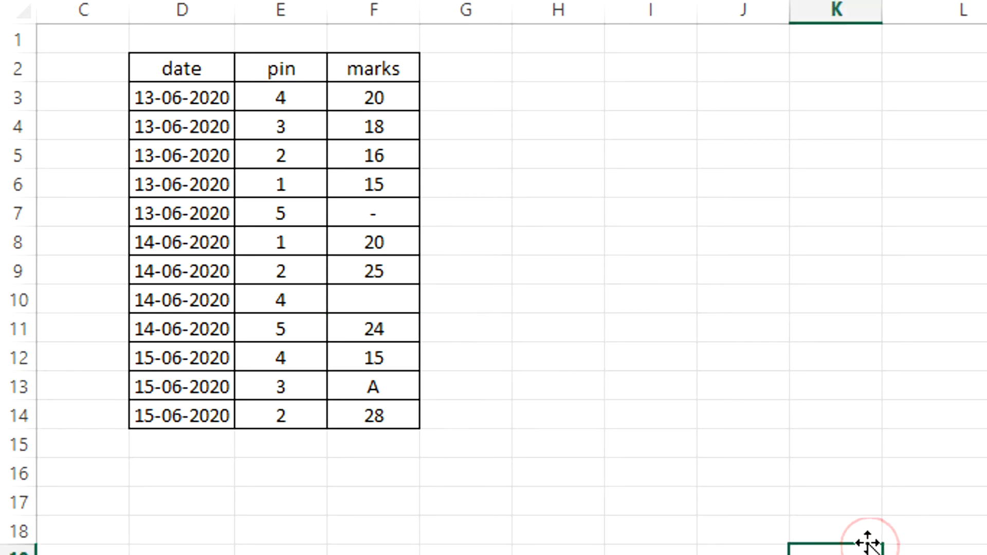
left_click(869, 545)
left_click(869, 545)
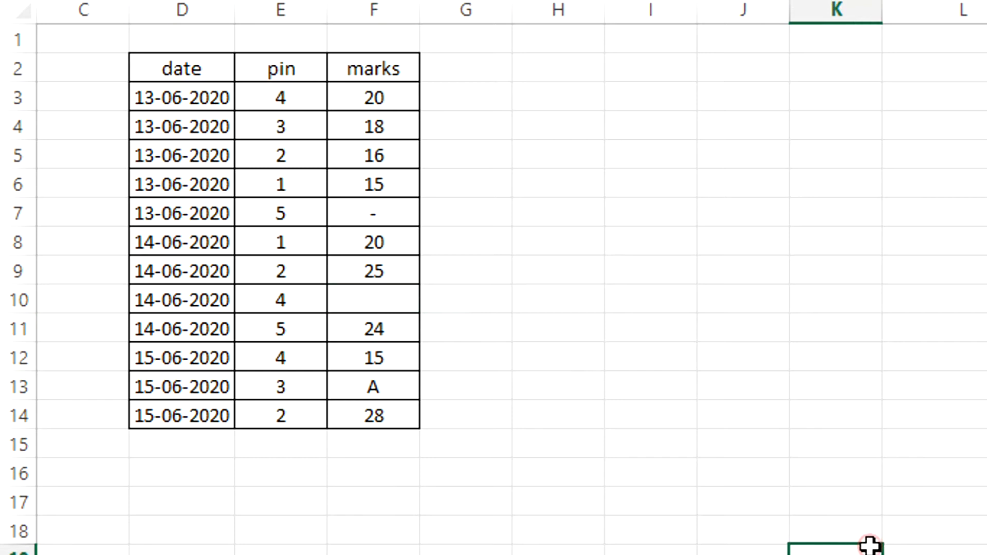
left_click(870, 545)
left_click(870, 545)
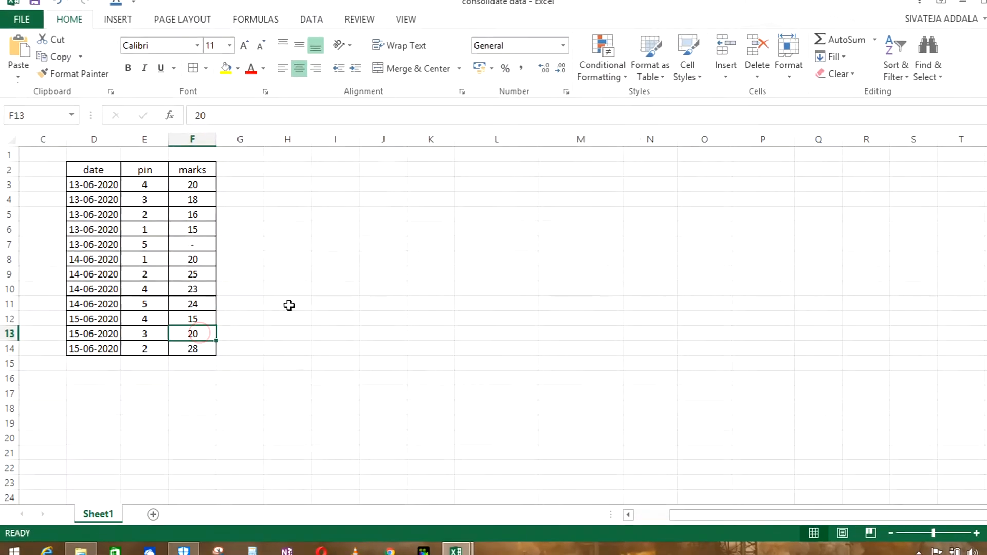
Step: Enter A as the mark for pin 3 on 15-06-2020 and clear pin 4's mark on 14-06-2020
type("A")
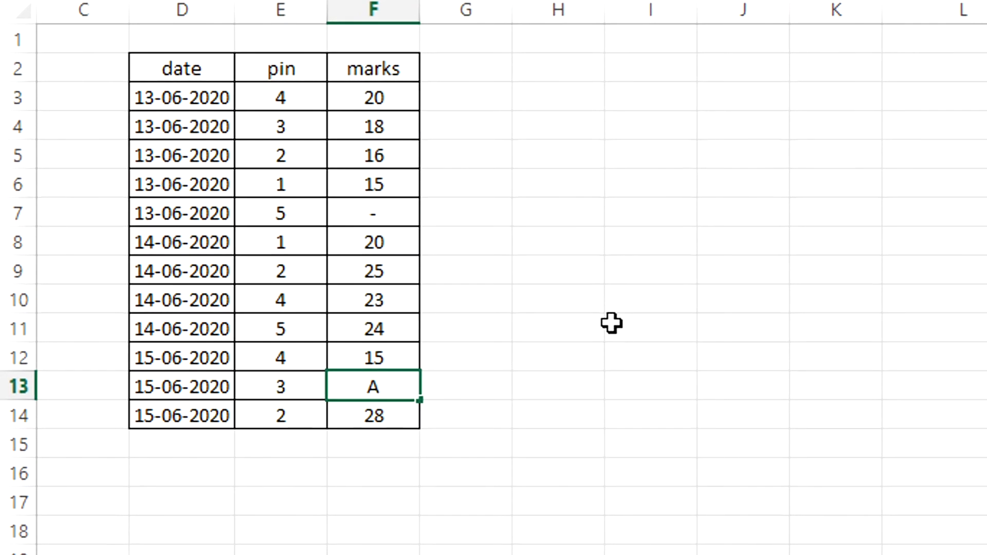
left_click(390, 297)
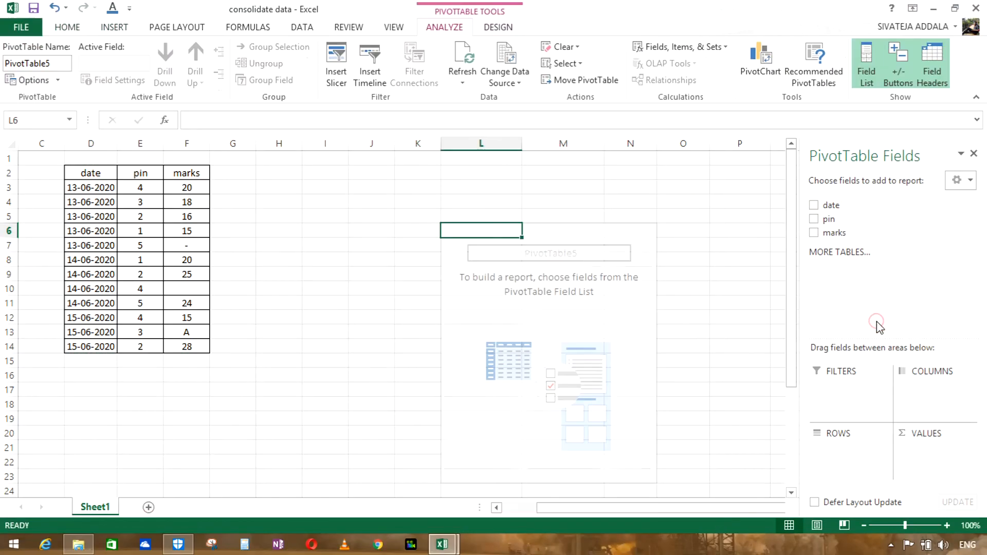
Step: Build a PivotTable from D2:F14 with date in columns, pin in rows and marks summarized by Sum
left_click(813, 204)
mouse_move(813, 233)
left_mouse_down()
mouse_move(900, 447)
mouse_move(928, 450)
left_mouse_up()
right_click(582, 261)
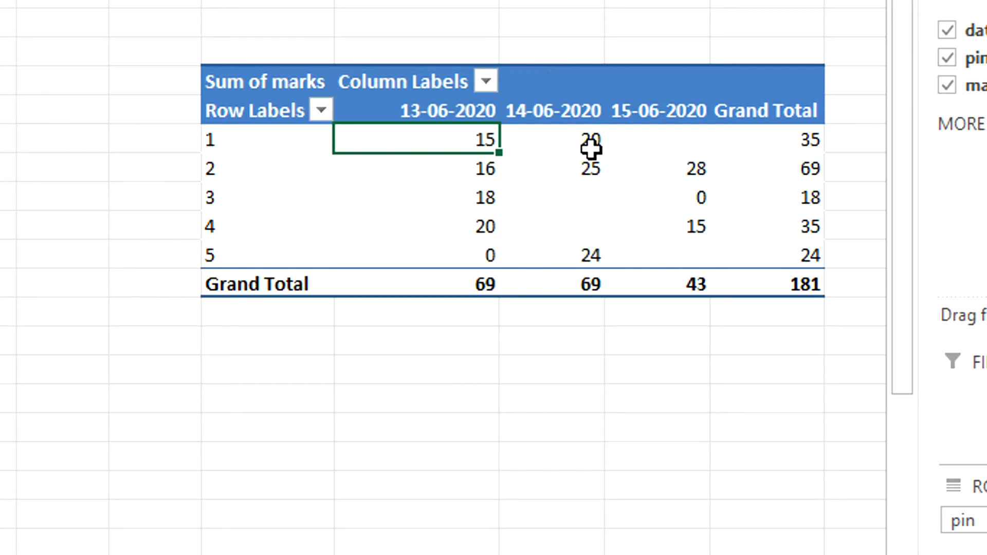
left_click(635, 260)
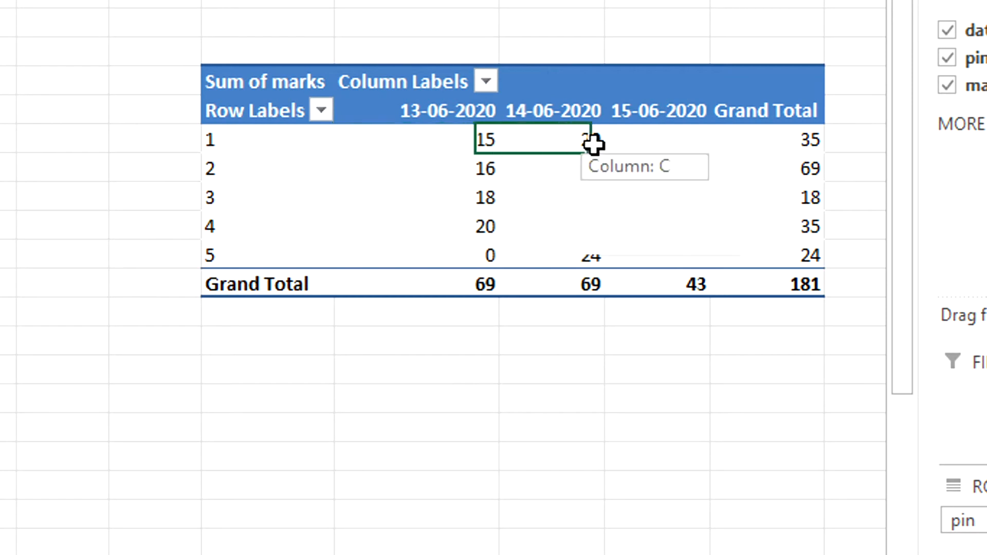
Step: Compare the PivotTable's pin 1 cell for 15-06-2020 with the pins listed for that date in the source table
left_click(687, 145)
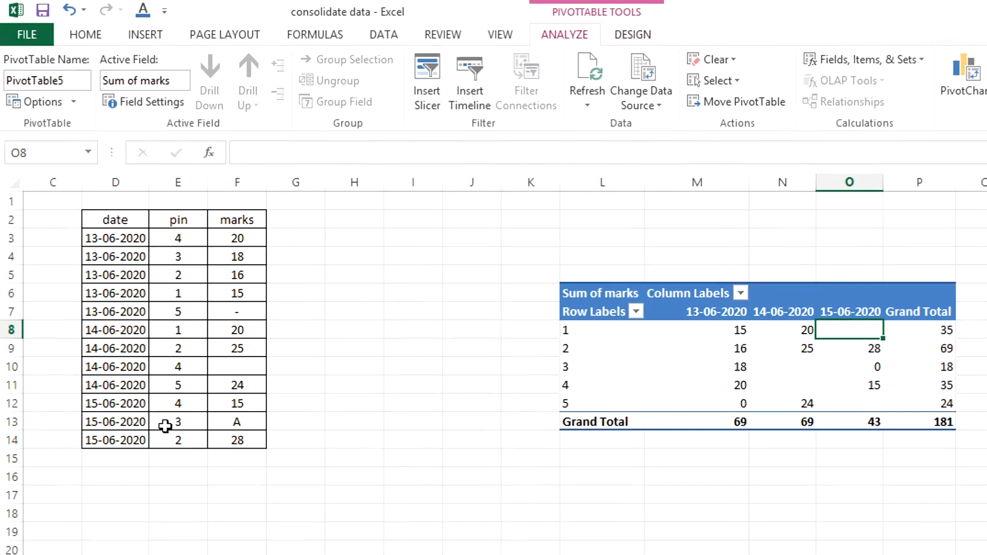
left_click_drag(180, 403, 181, 440)
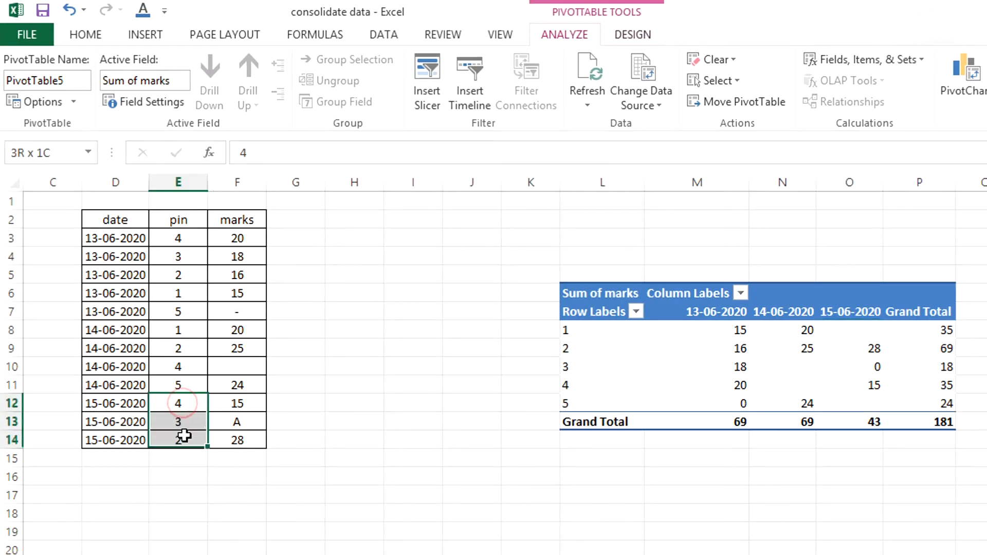
mouse_move(872, 327)
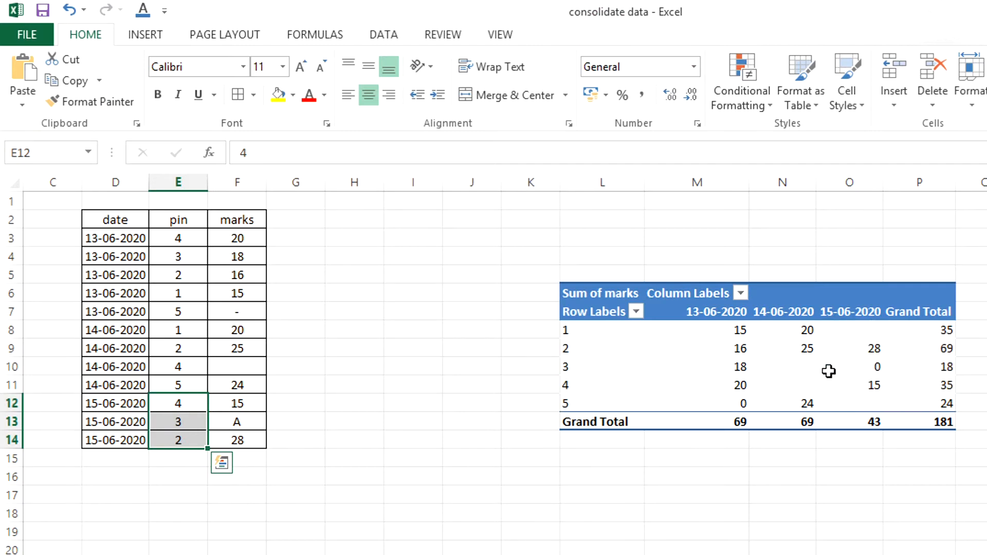
mouse_move(826, 371)
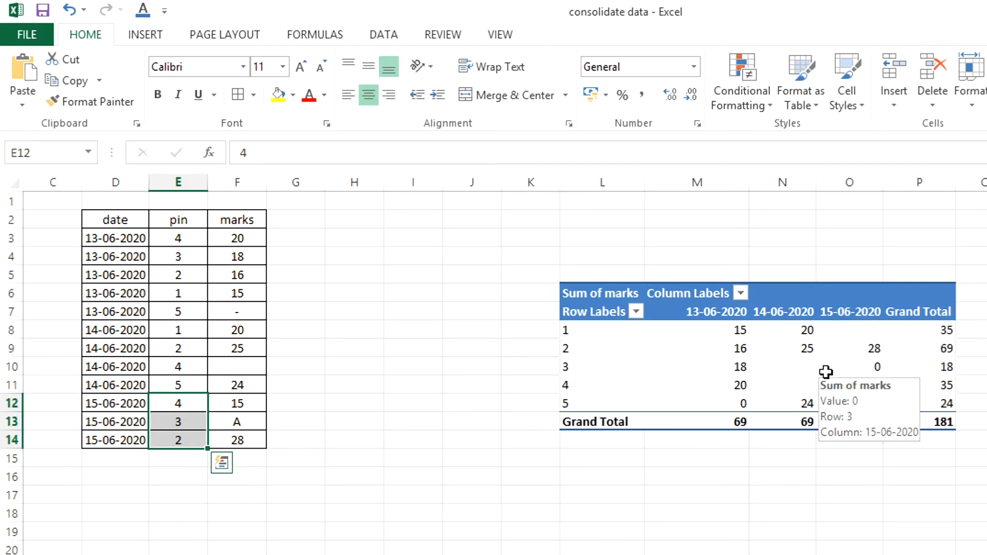
Step: Check the PivotTable's pin 3 cell for 14-06-2020 against the source table's rows for that date
left_click(742, 367)
left_click(801, 367)
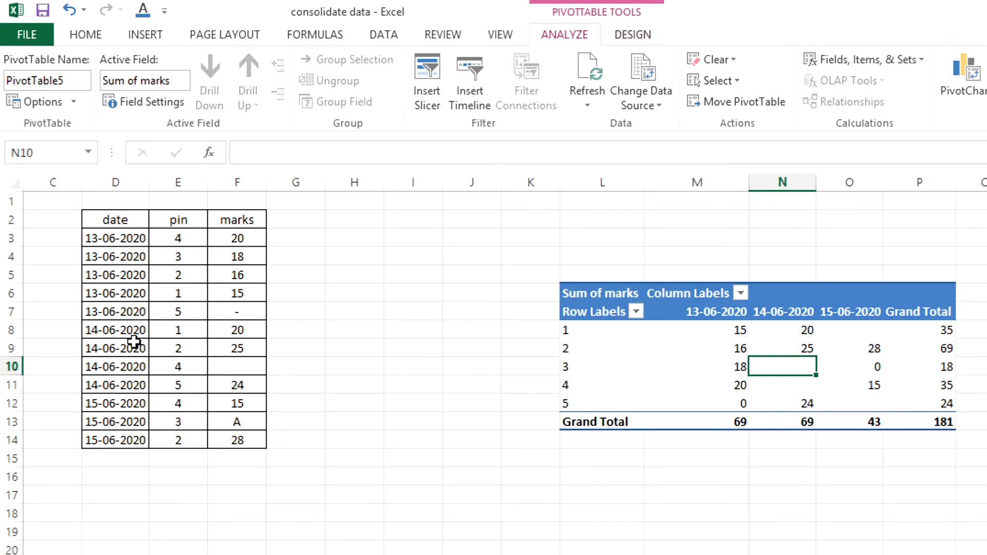
left_click(125, 327)
left_click_drag(125, 327, 154, 376)
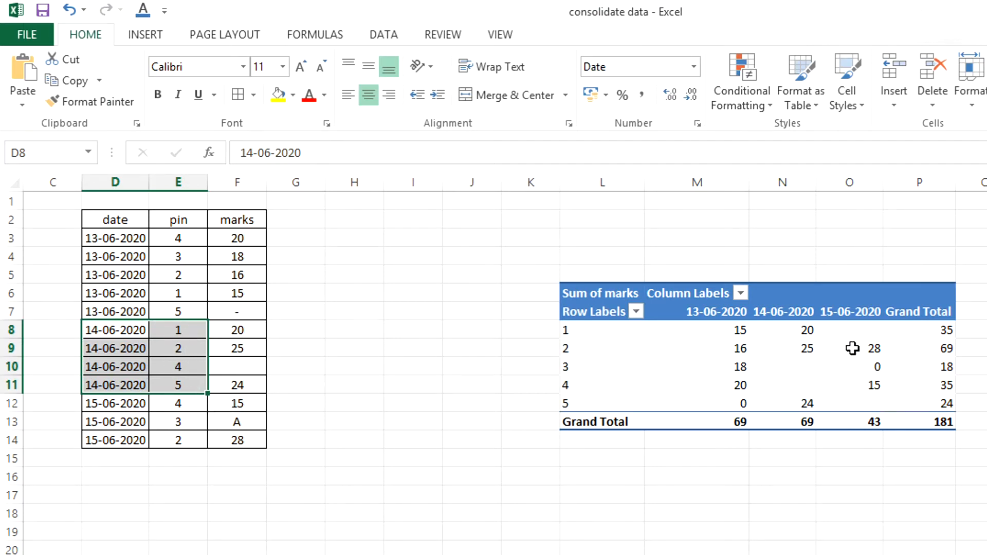
left_click(818, 364)
left_click(802, 367)
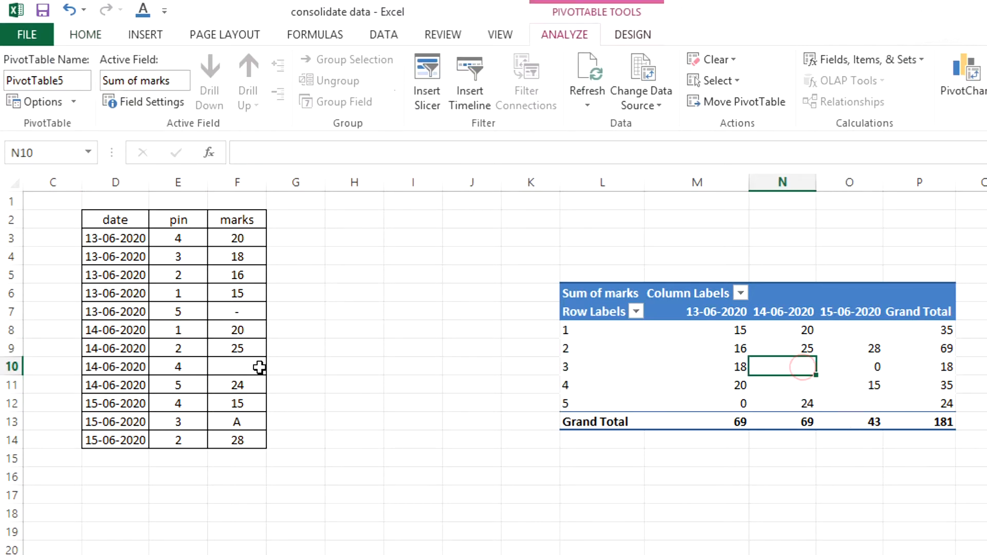
left_click_drag(114, 330, 168, 369)
mouse_move(811, 366)
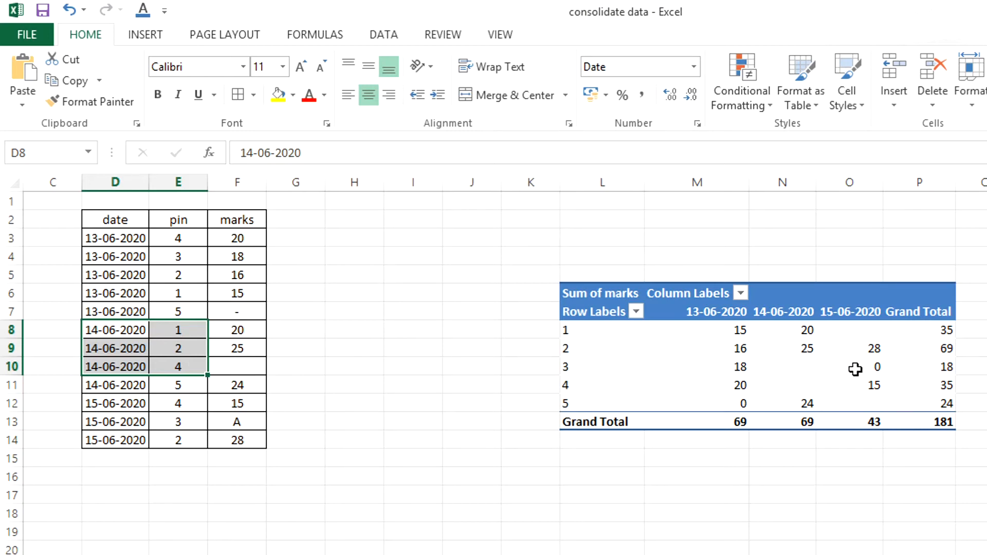
Step: Compare the PivotTable's pin 3 value for 15-06-2020 with its source mark in F13
left_click(876, 367)
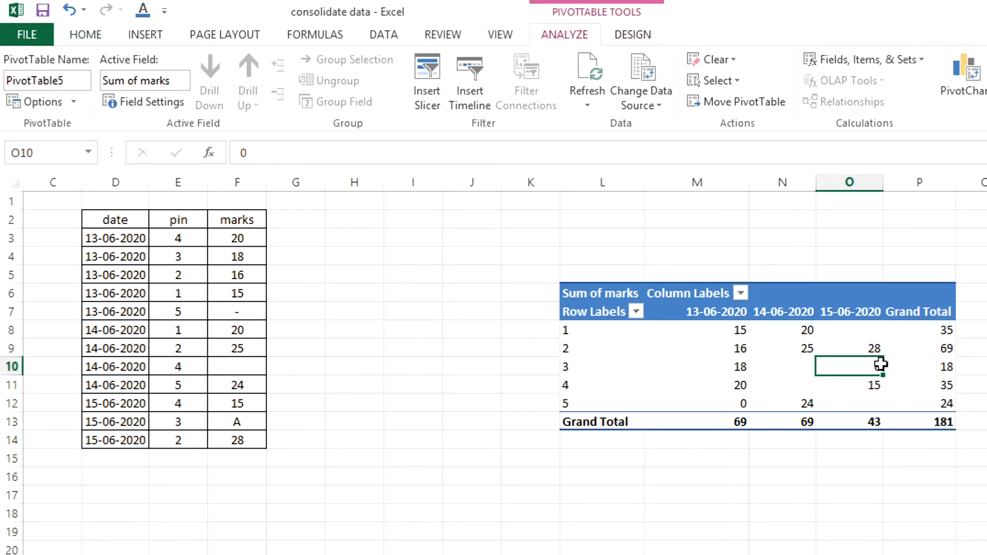
left_click_drag(103, 405, 238, 441)
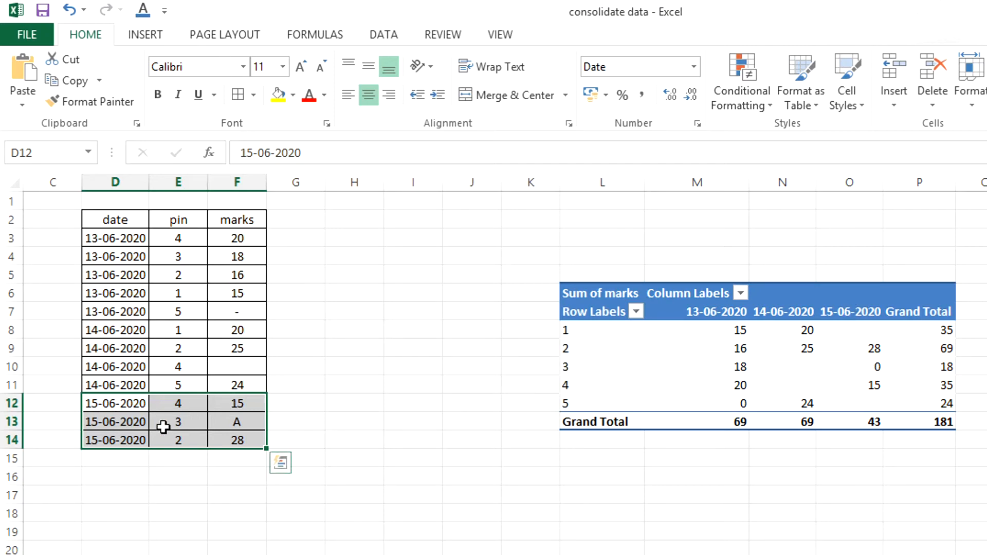
left_click(237, 422)
type("A")
left_click(881, 368)
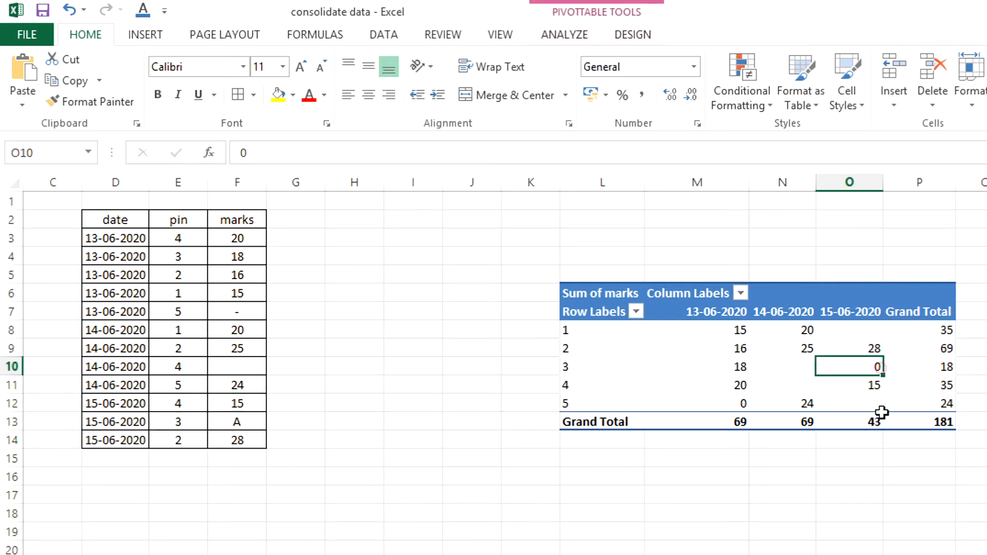
left_click(229, 419)
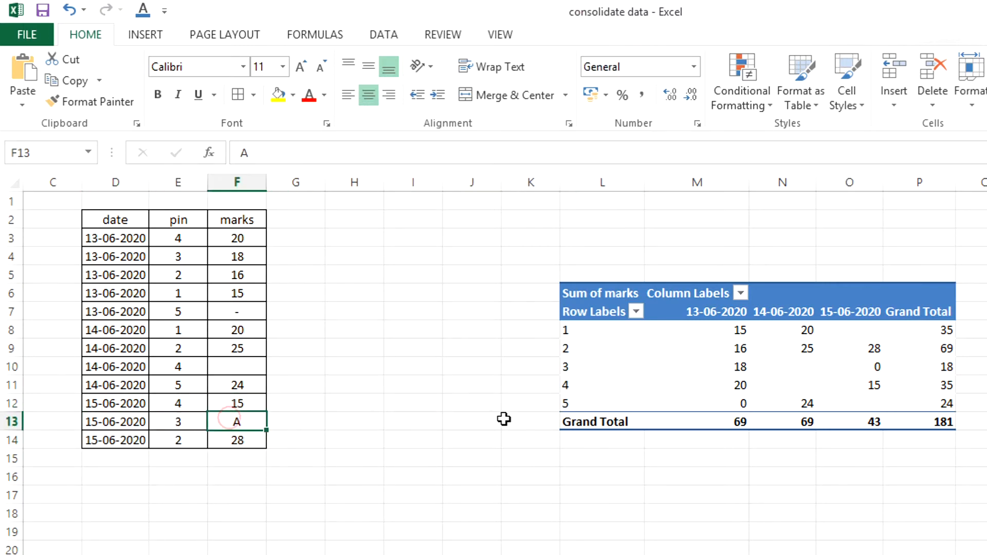
Step: Delete the PivotTable beside the source table
left_click(573, 291)
key("Delete")
left_click(481, 348)
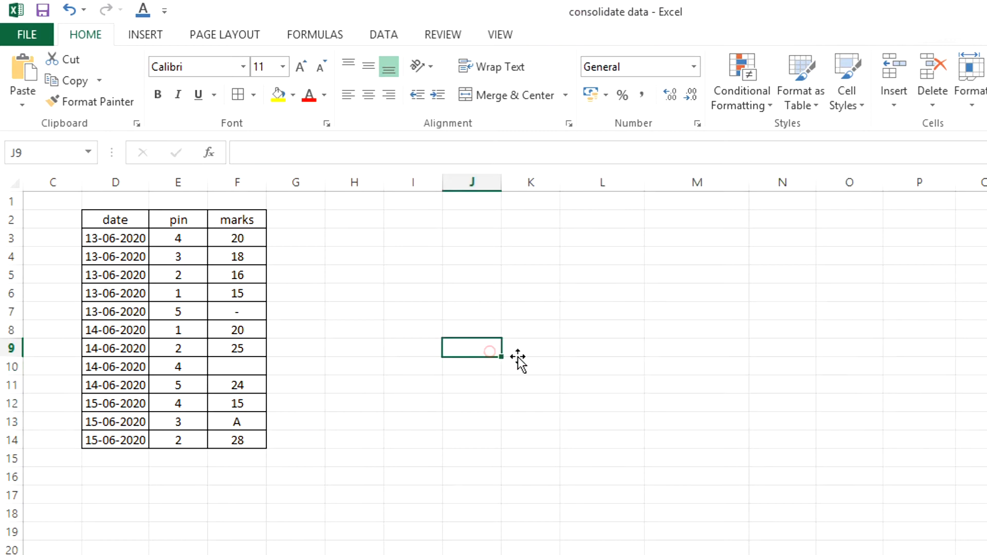
Step: Replace every "-" with nothing in the marks column F2:F14 of the source table
left_click_drag(226, 220, 229, 438)
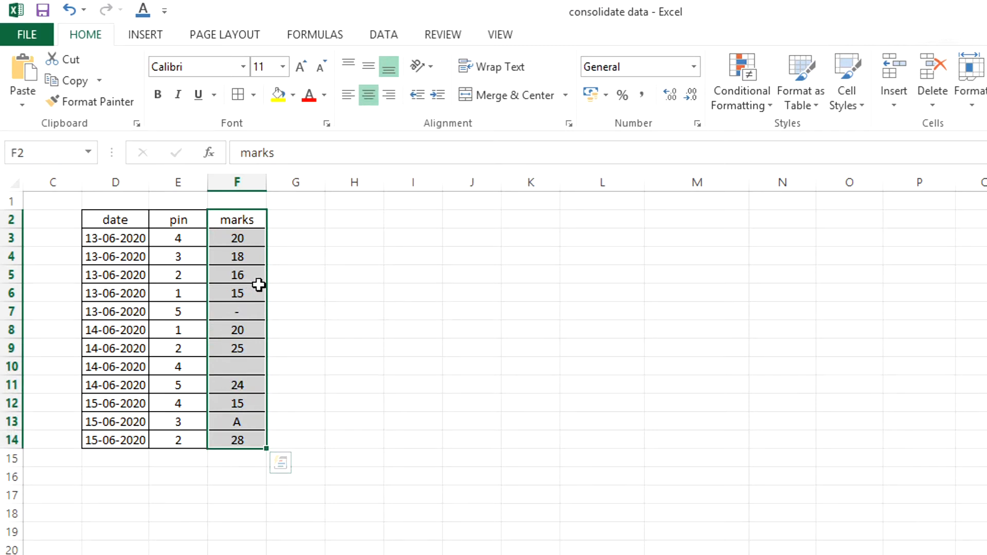
key("ctrl+h")
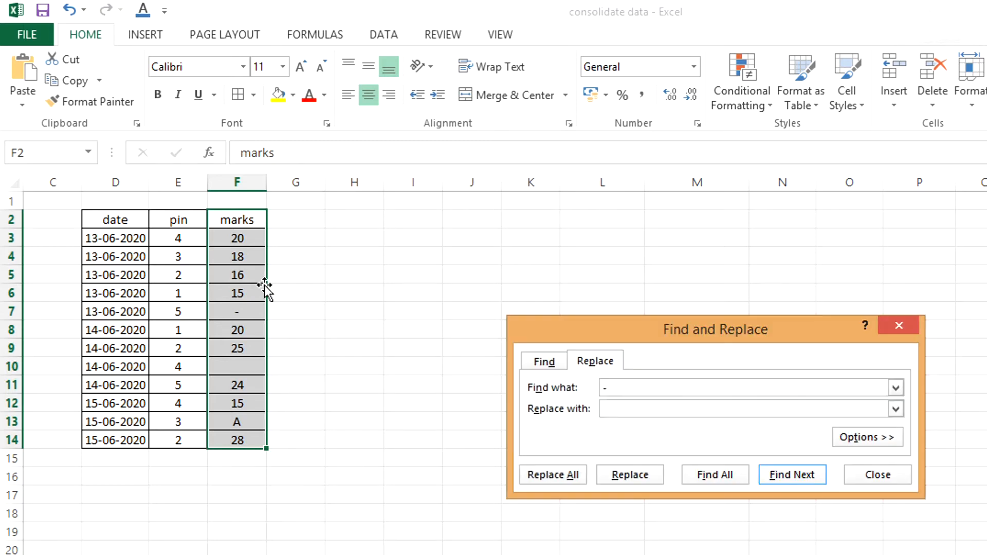
key("Return")
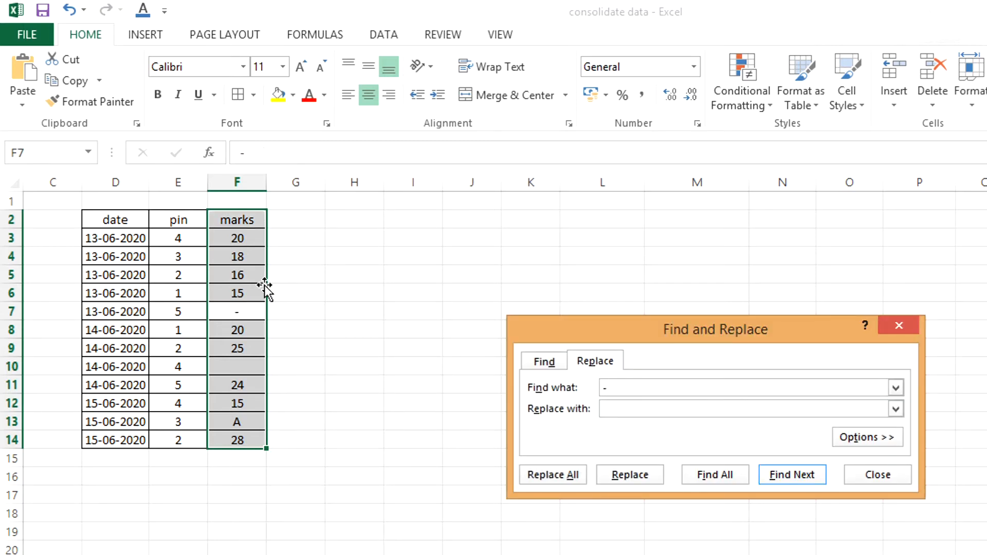
left_click(617, 404)
left_click(565, 475)
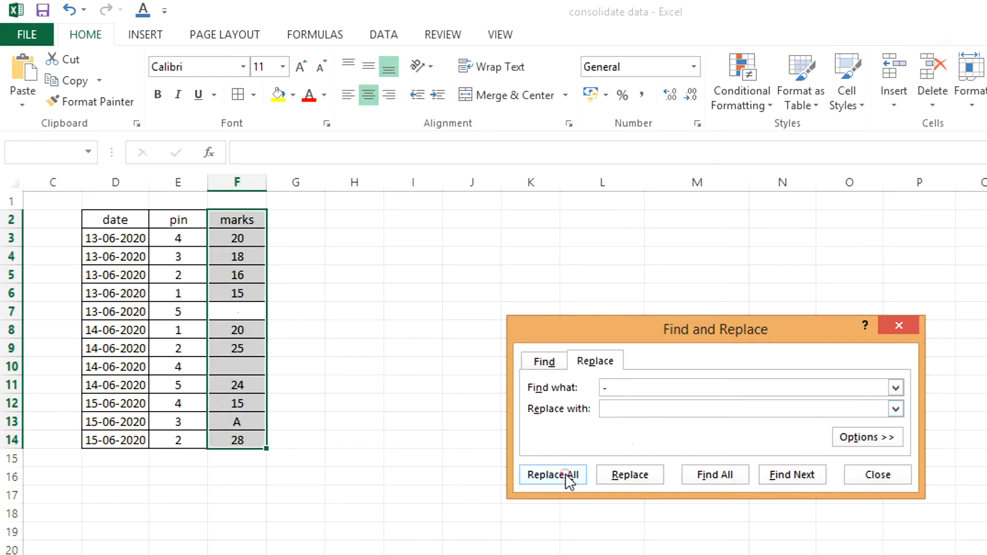
left_click(644, 396)
Step: Replace every "A" with nothing in the marks column range F2:F14
left_click(643, 389)
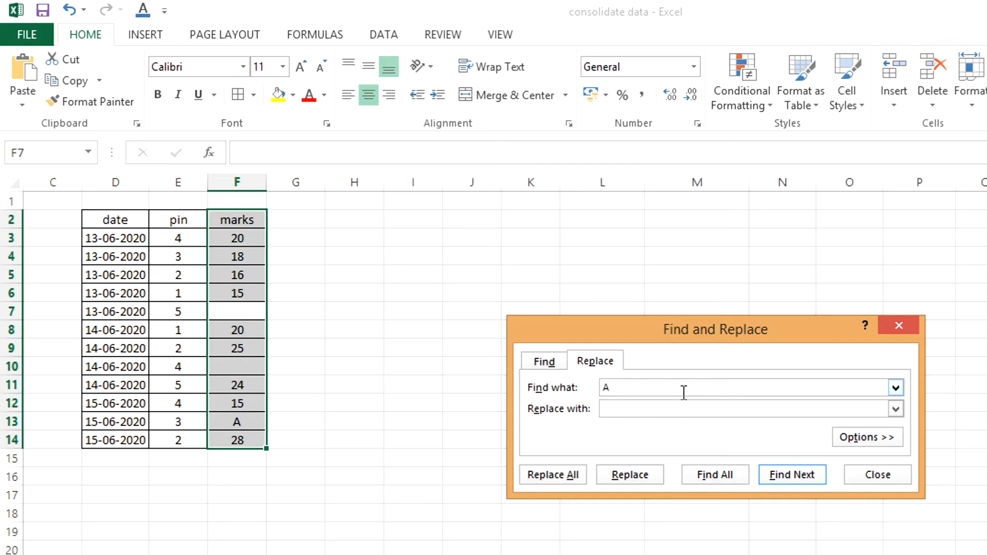
key("Return")
left_click(687, 410)
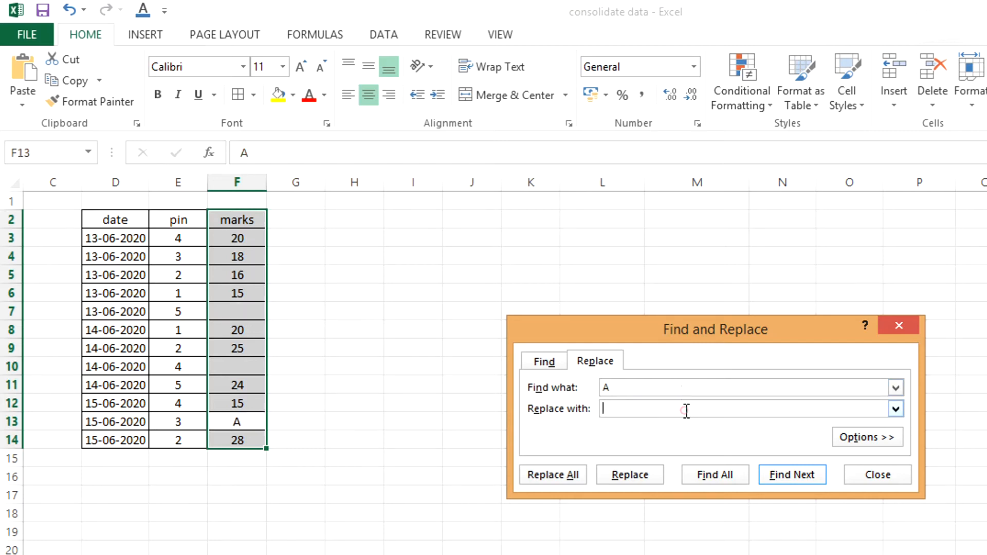
left_click(544, 476)
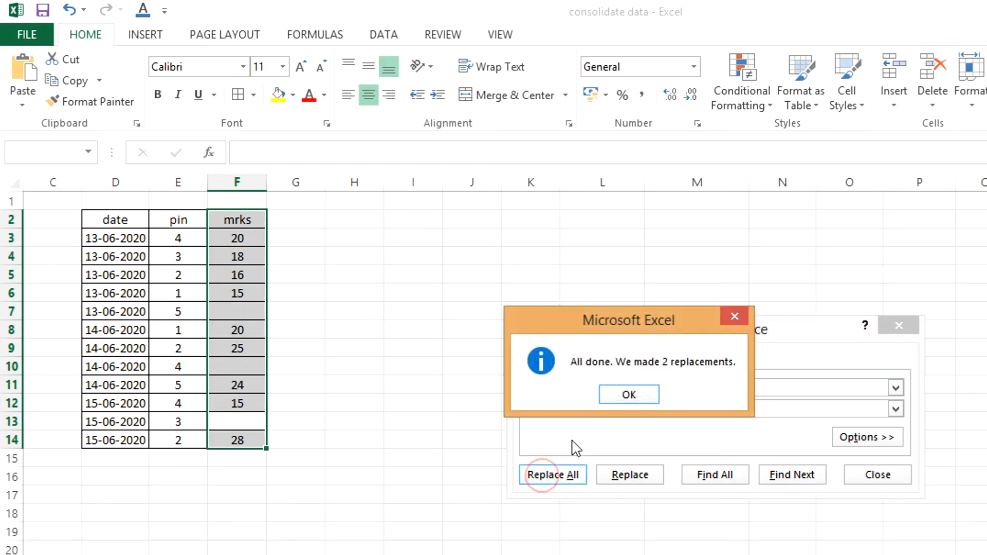
left_click(628, 396)
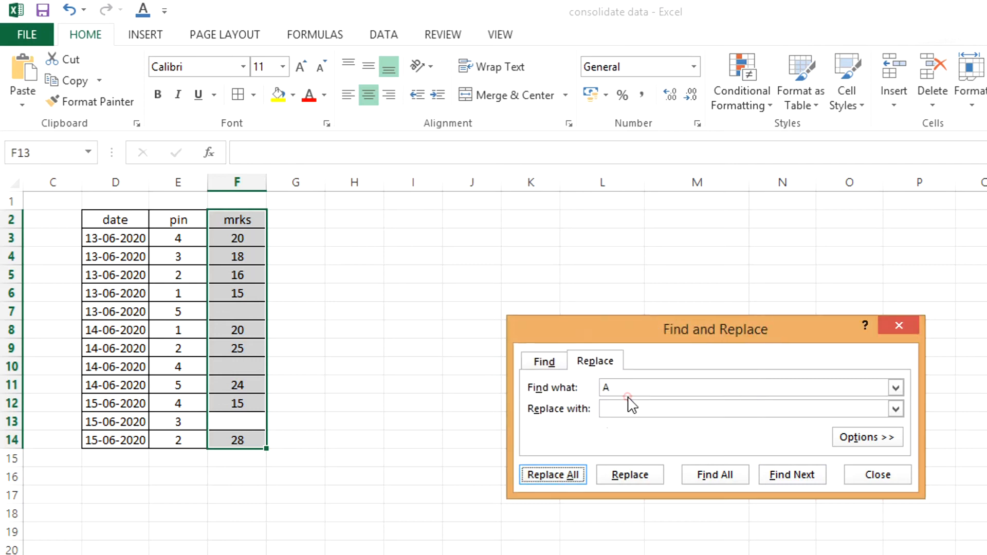
left_click(905, 326)
left_click(525, 366)
Step: Check that marks cells F7, F10 and F13 in the source table are empty
left_click(230, 420)
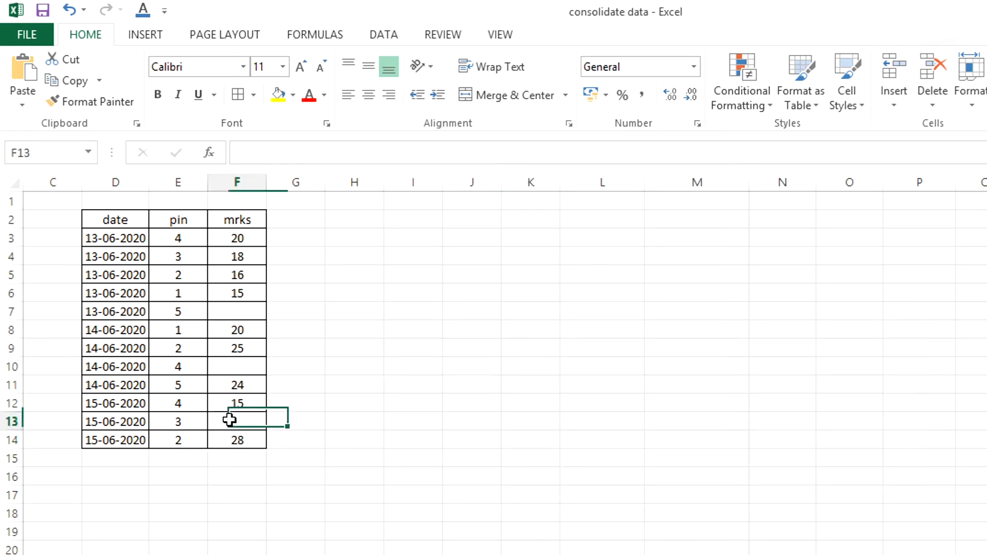
left_click(237, 370)
left_click(239, 309)
left_click(240, 368)
left_click(243, 419)
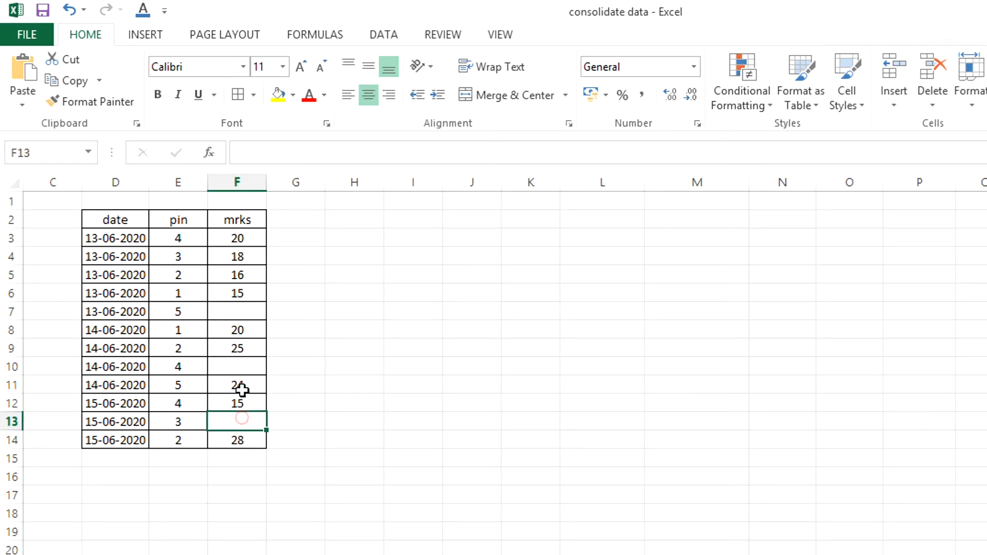
left_click(241, 366)
left_click(247, 310)
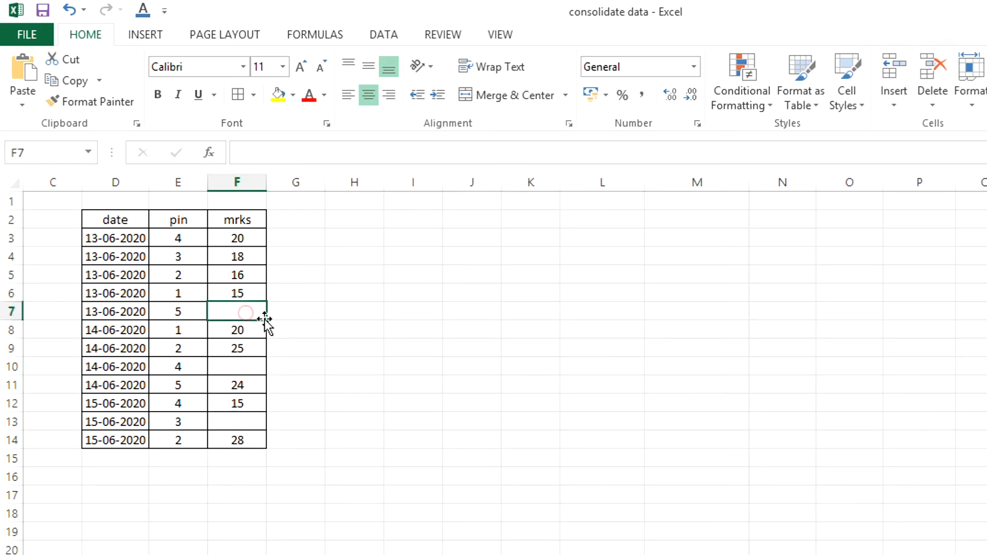
left_click(564, 344)
Step: Insert a PivotTable from range D2:F14 at cell L6 of the existing worksheet
left_click_drag(111, 219, 239, 443)
left_click(145, 34)
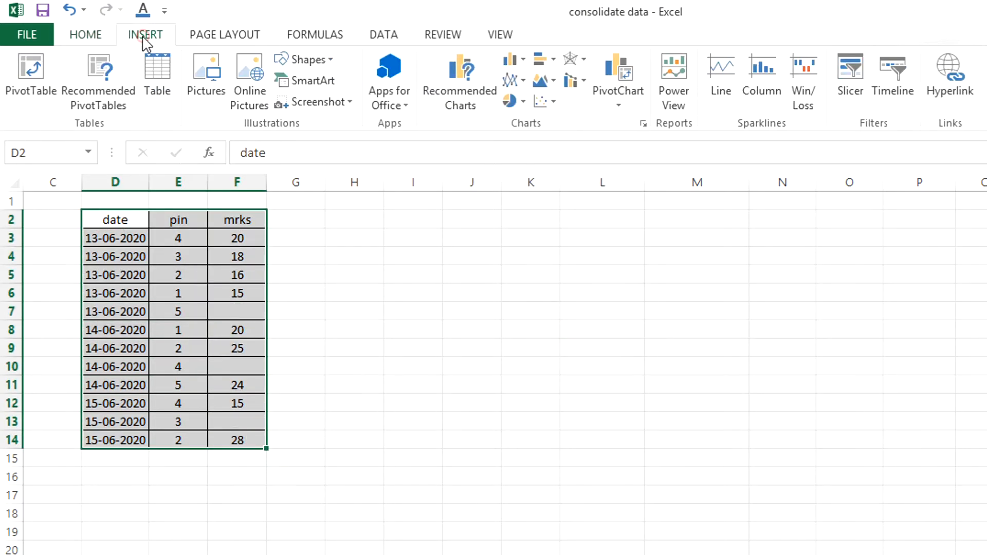
left_click(39, 81)
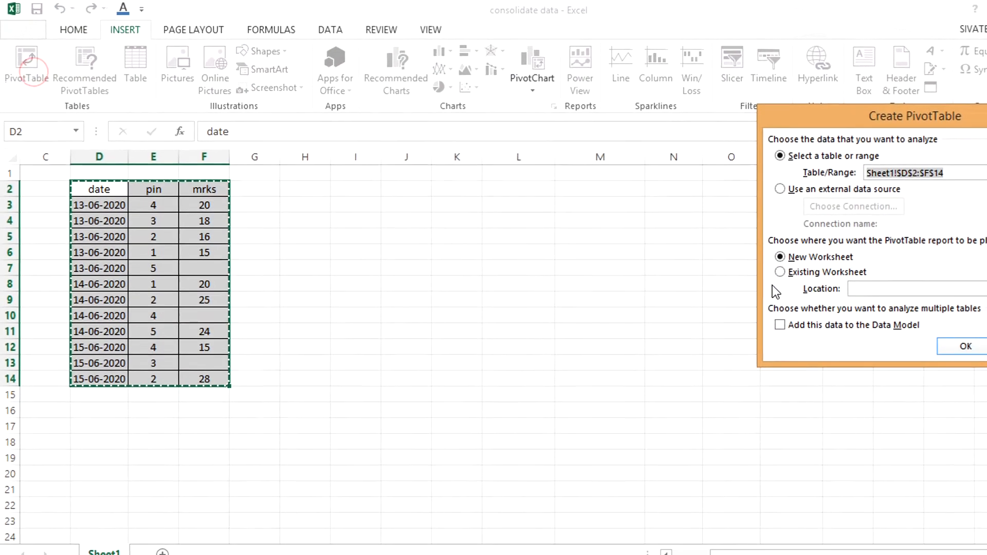
left_click(780, 272)
left_click(869, 290)
left_click(491, 249)
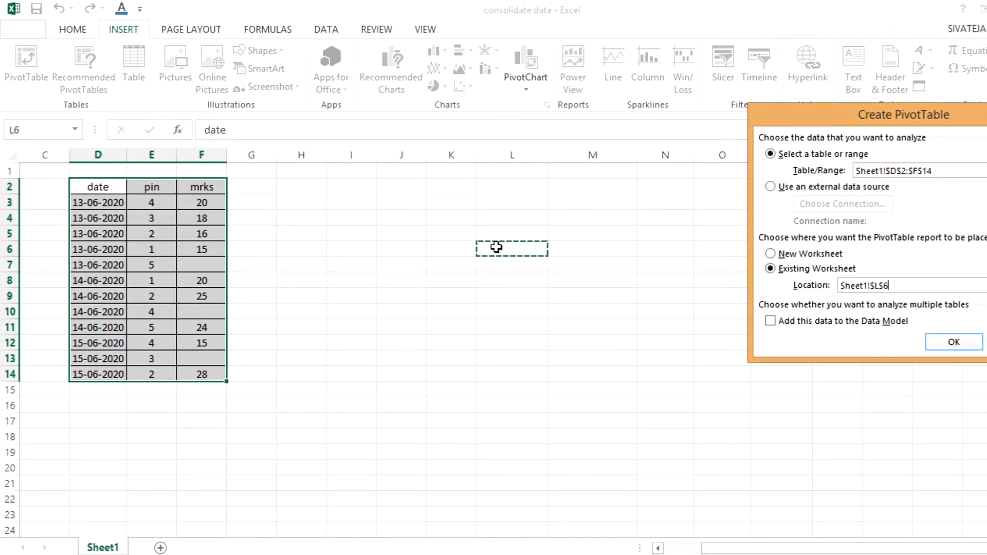
left_click(952, 342)
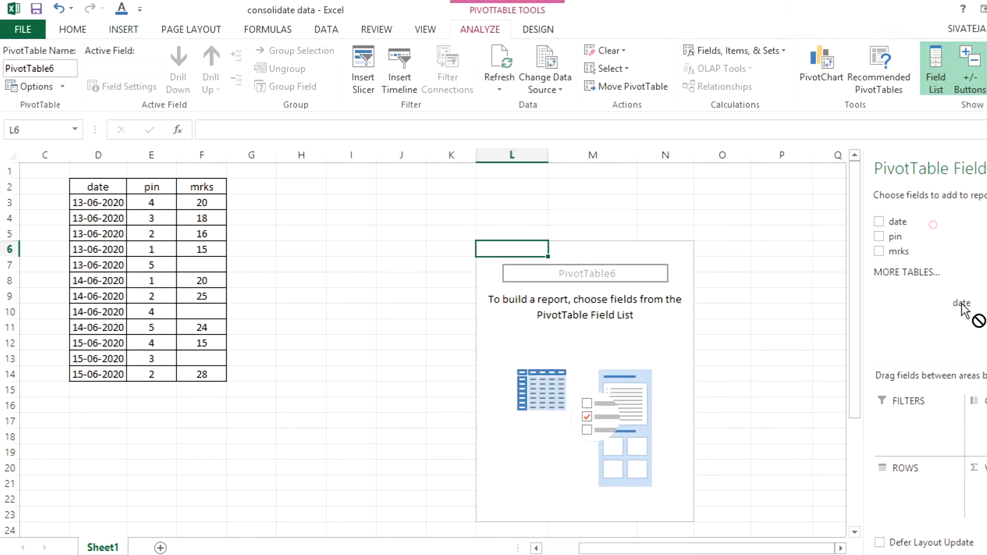
Step: Lay out the PivotTable with date as columns, pin as rows and mrks as values
left_click(898, 221)
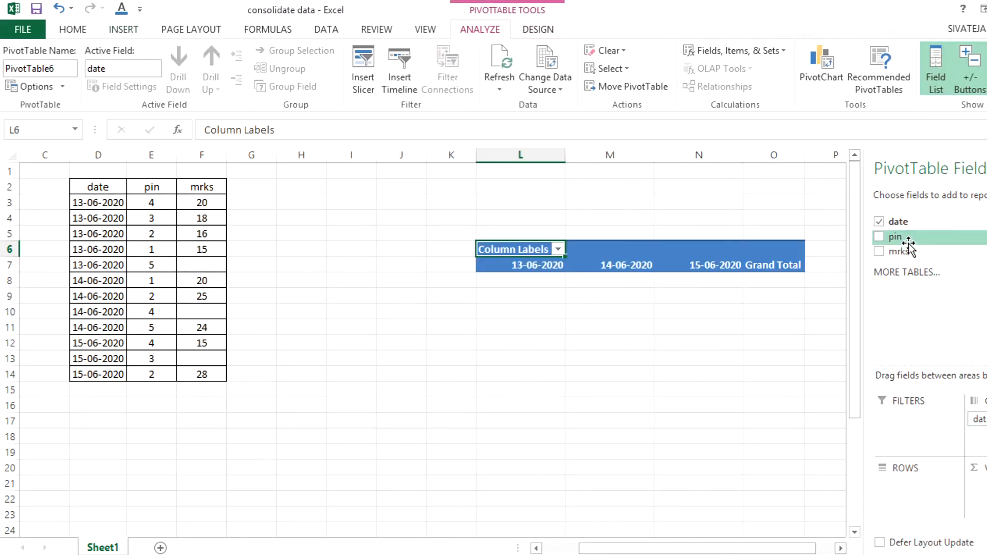
left_click_drag(917, 238, 931, 479)
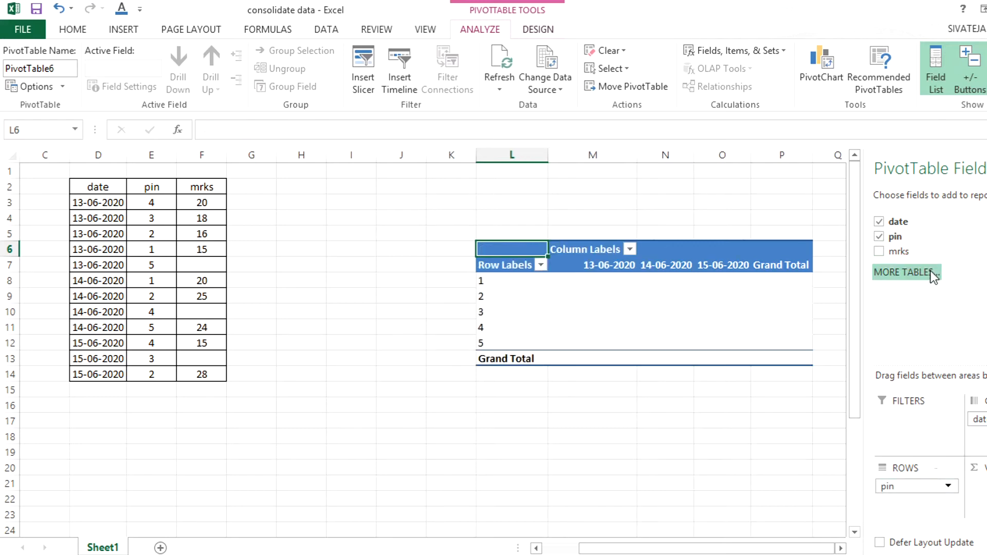
left_click_drag(918, 252, 979, 486)
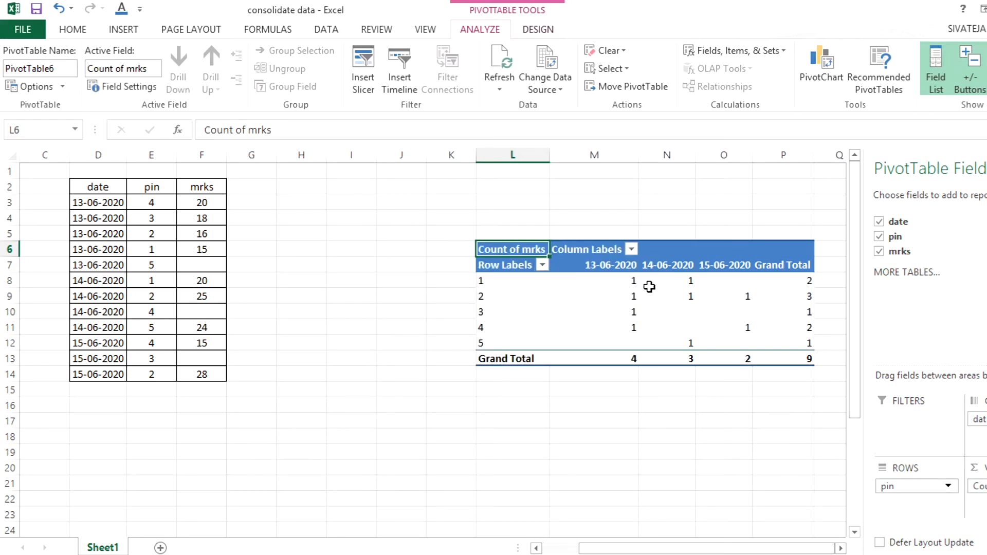
Step: Summarize the PivotTable's mrks values by Sum
left_click(626, 282)
right_click(626, 286)
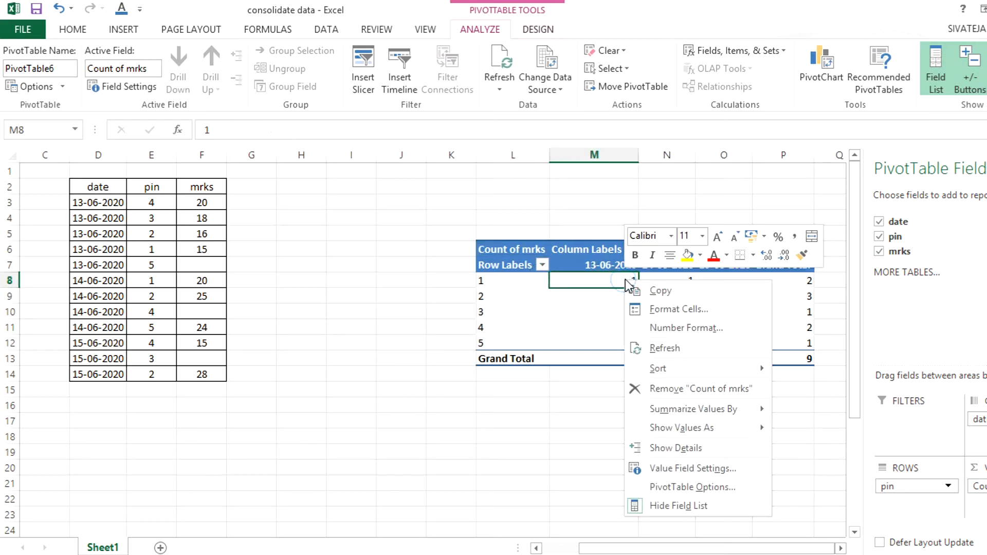
mouse_move(720, 414)
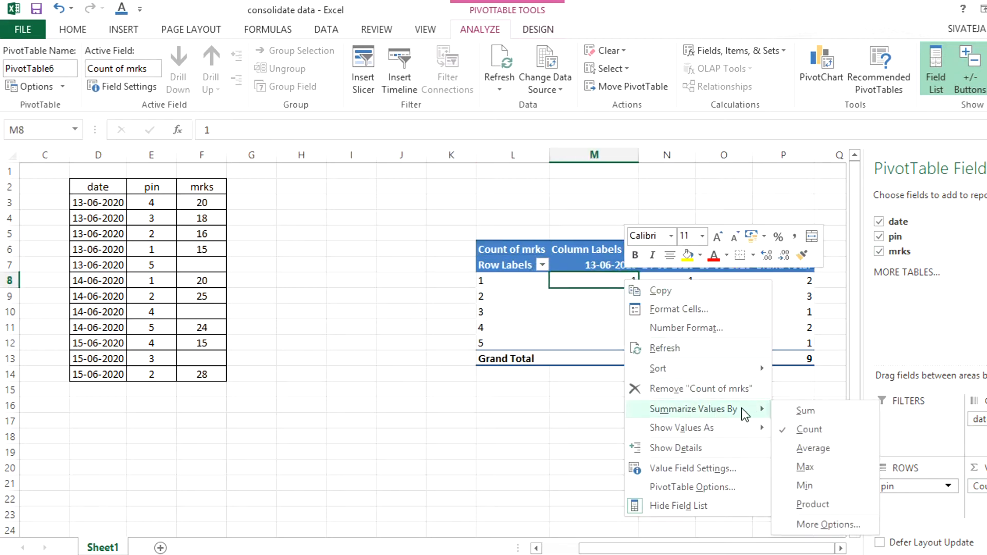
left_click(784, 410)
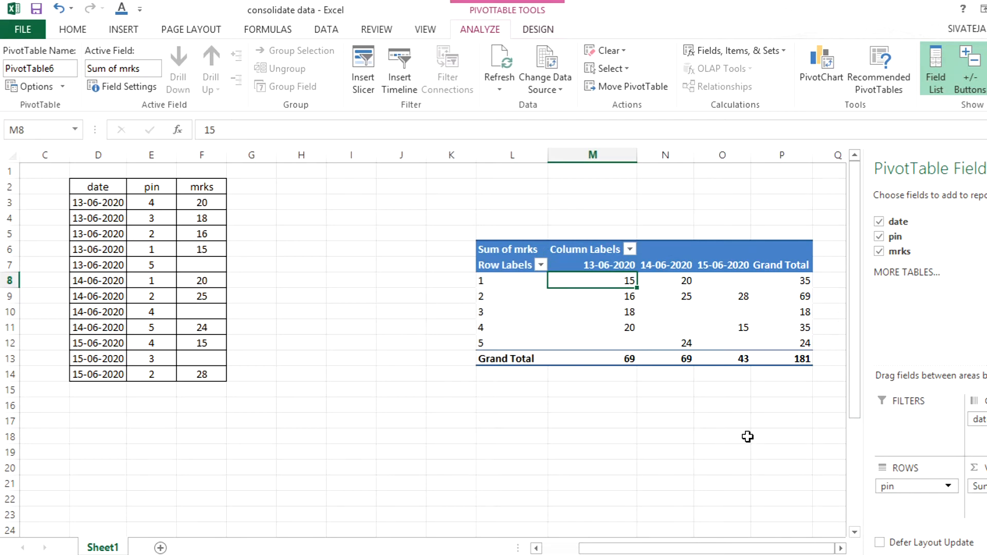
left_click(723, 436)
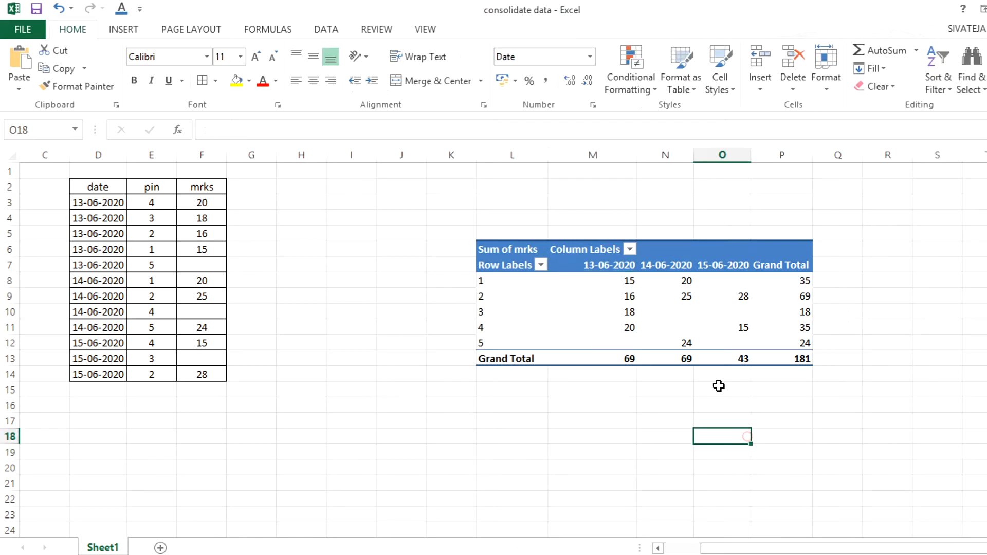
Step: Set the PivotTable to show A in empty cells without grand totals, and centre its values
left_click(737, 283)
left_click(740, 311)
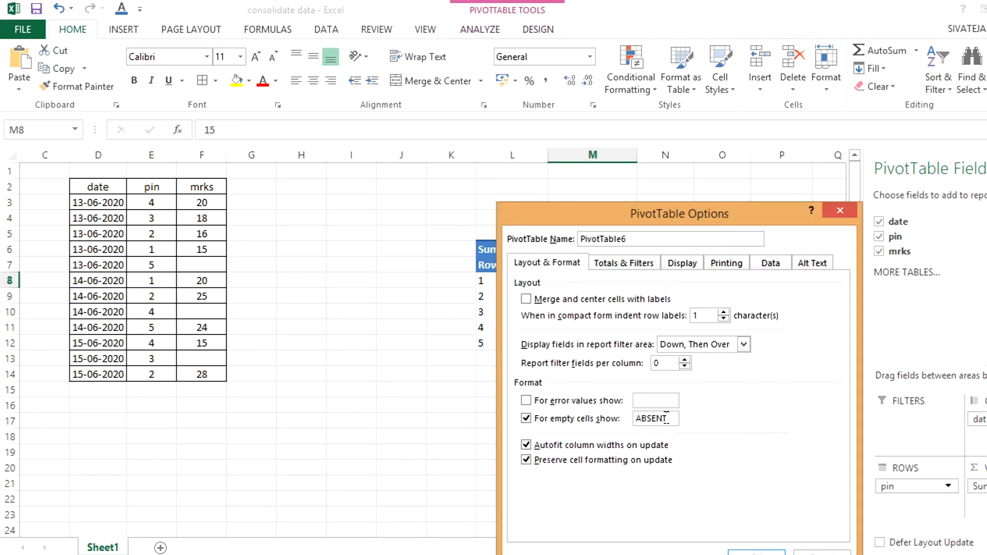
key("Return")
left_click(404, 501)
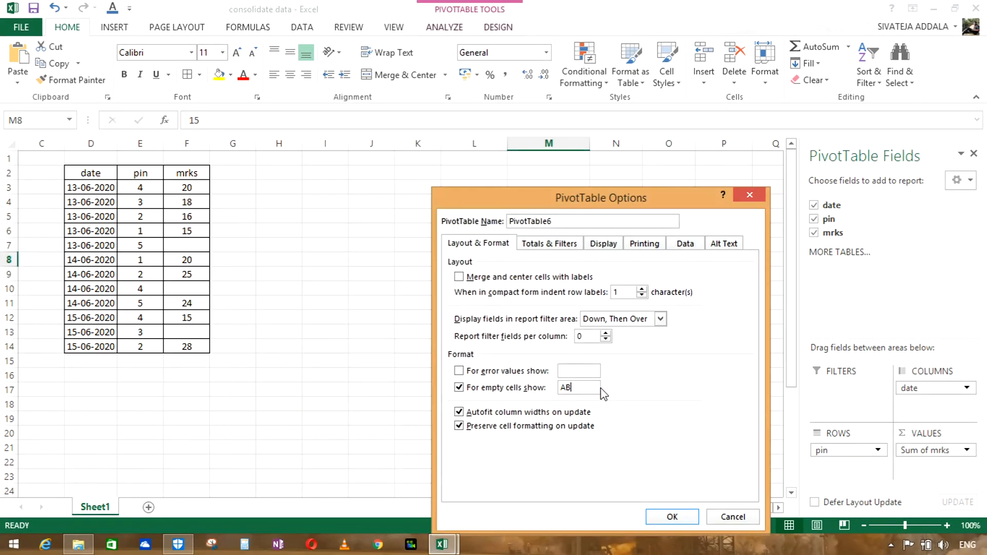
left_click(689, 517)
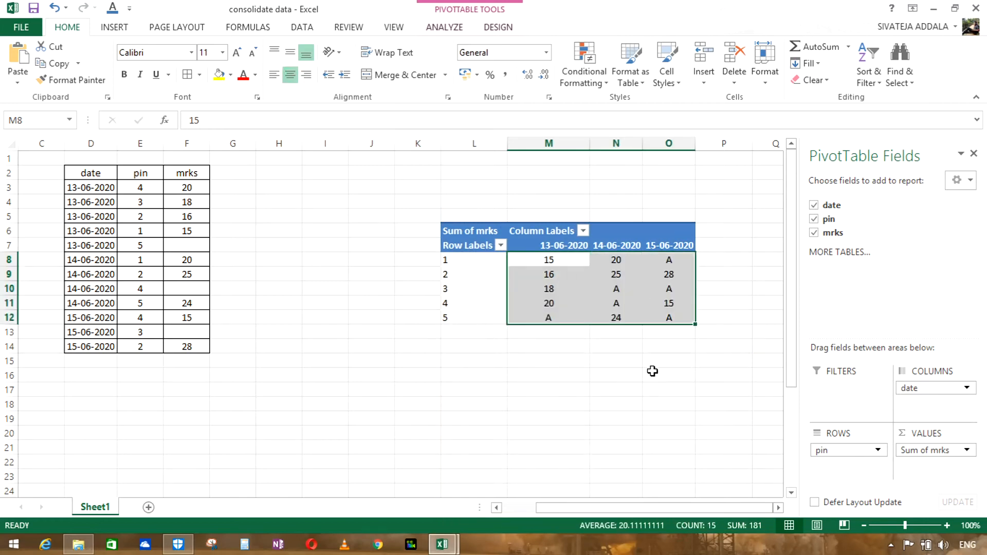
left_click(652, 371)
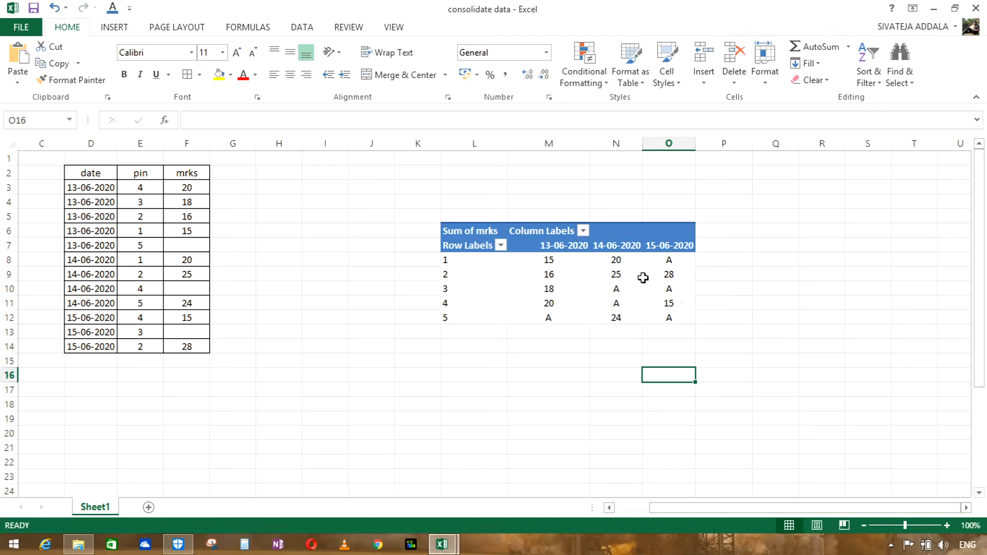
Step: Switch to the daily report workbook to view its columns for 13-06-2020 to 15-06-2020
mouse_move(584, 275)
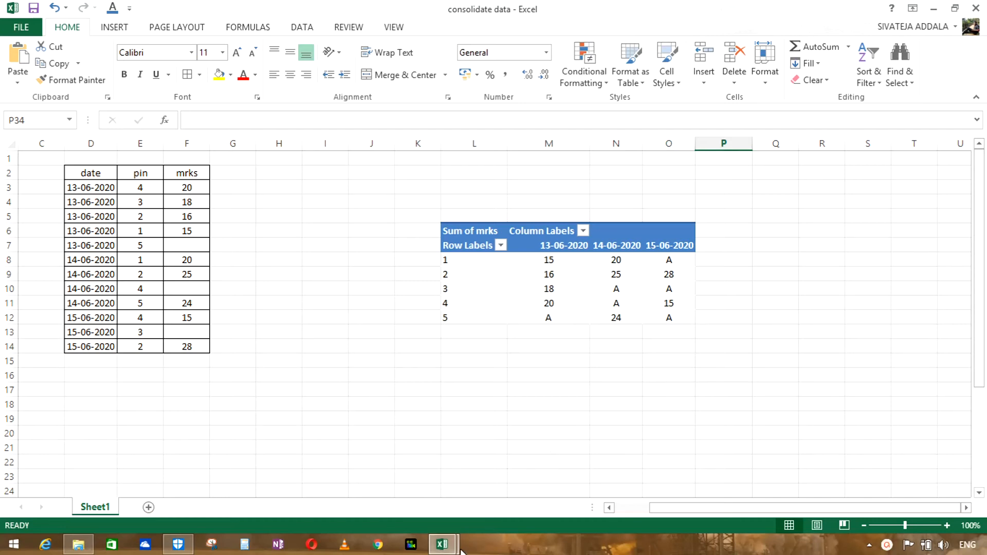
mouse_move(453, 546)
left_click(367, 477)
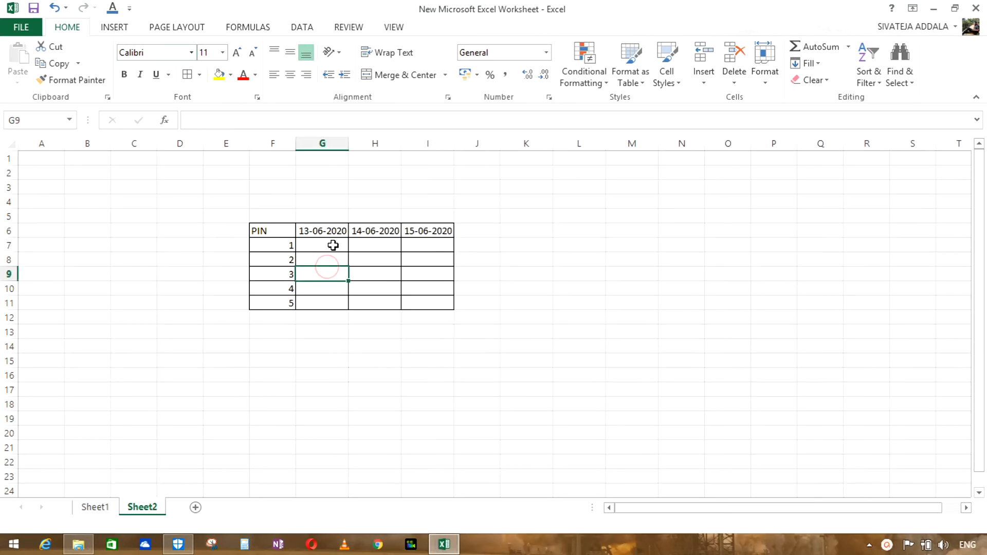
Step: Examine the 14-06-2020 column of the PIN table on Sheet2 of New Microsoft Excel Worksheet
left_click(365, 245)
left_click(366, 266)
left_click(366, 289)
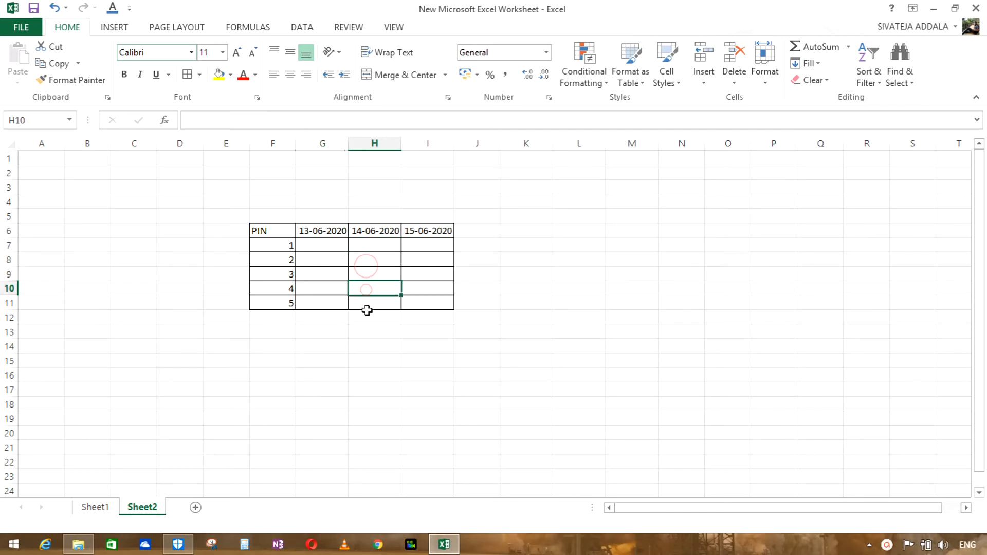
left_click(367, 315)
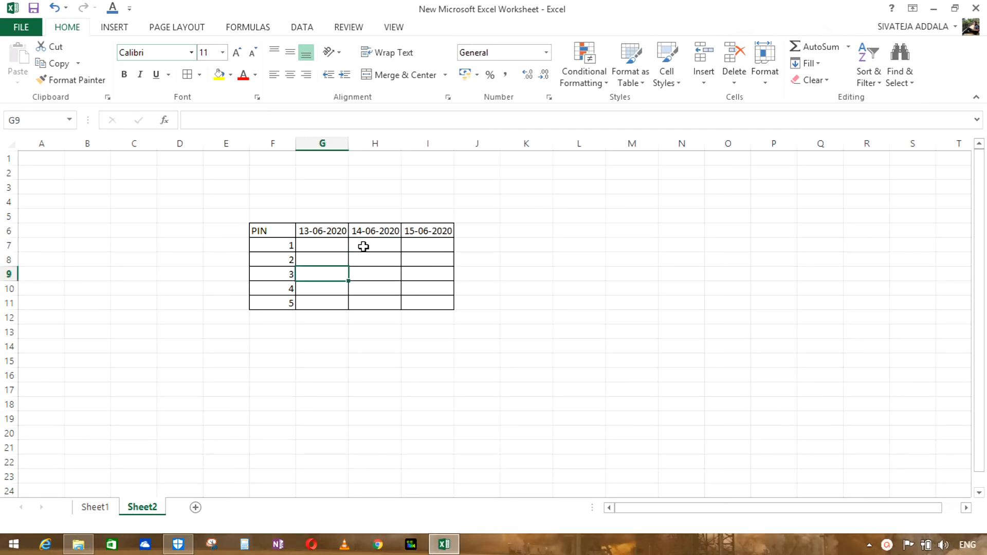
left_click(365, 245)
left_click(366, 265)
left_click(366, 290)
left_click(367, 315)
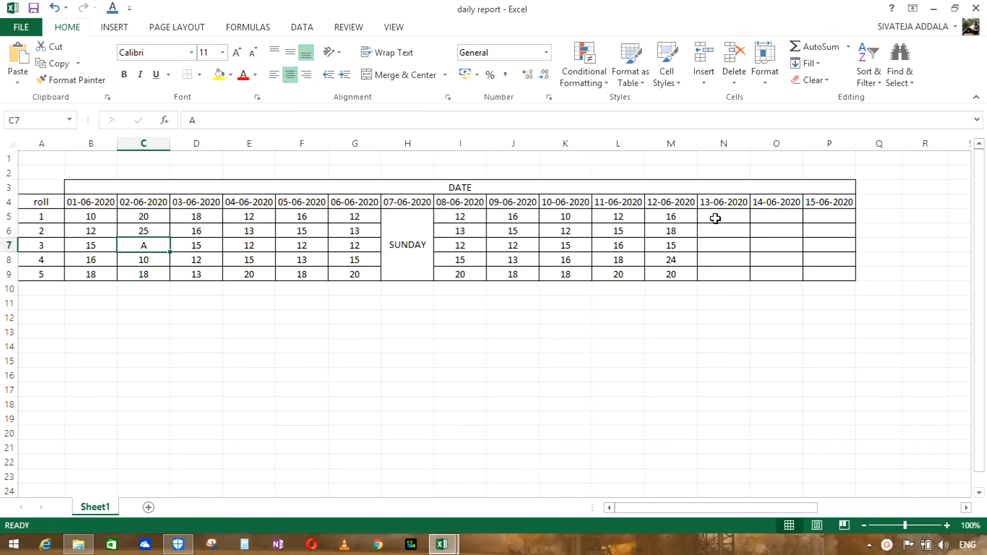
Step: In the daily report workbook, start a VLOOKUP formula across N5:P5 with roll cell A5 as the lookup value
left_click(716, 218)
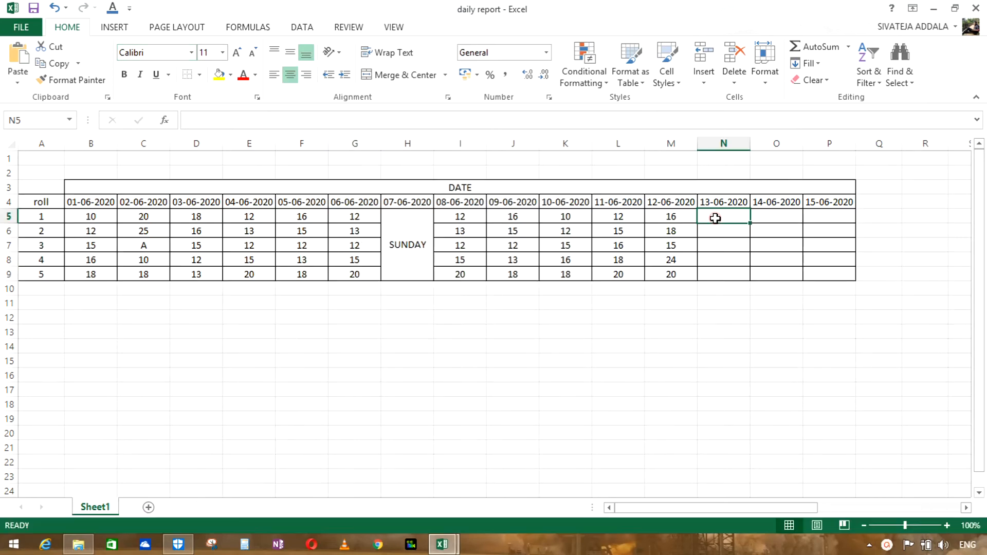
left_click(716, 218)
left_click(775, 346)
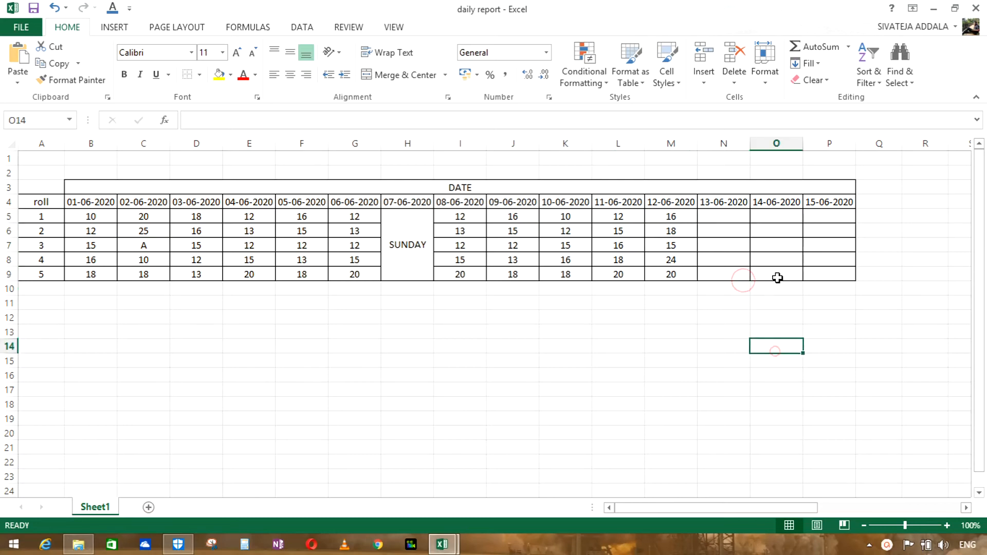
left_click_drag(714, 216, 790, 221)
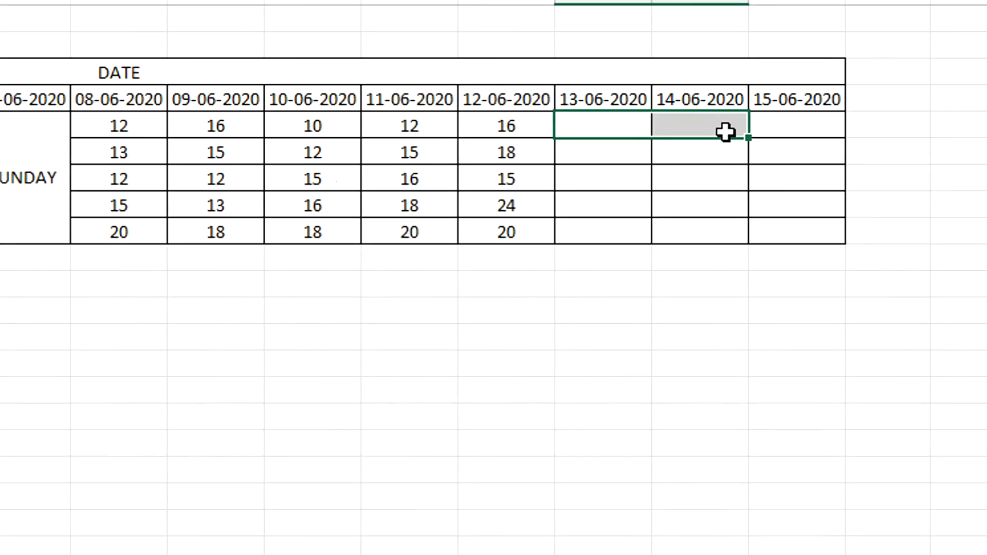
left_click_drag(725, 131, 781, 132)
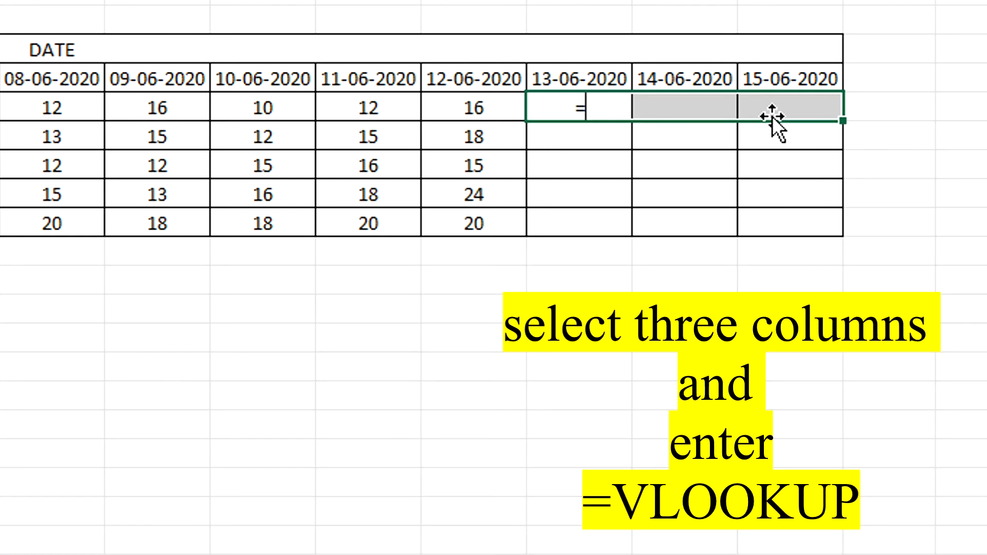
type("V")
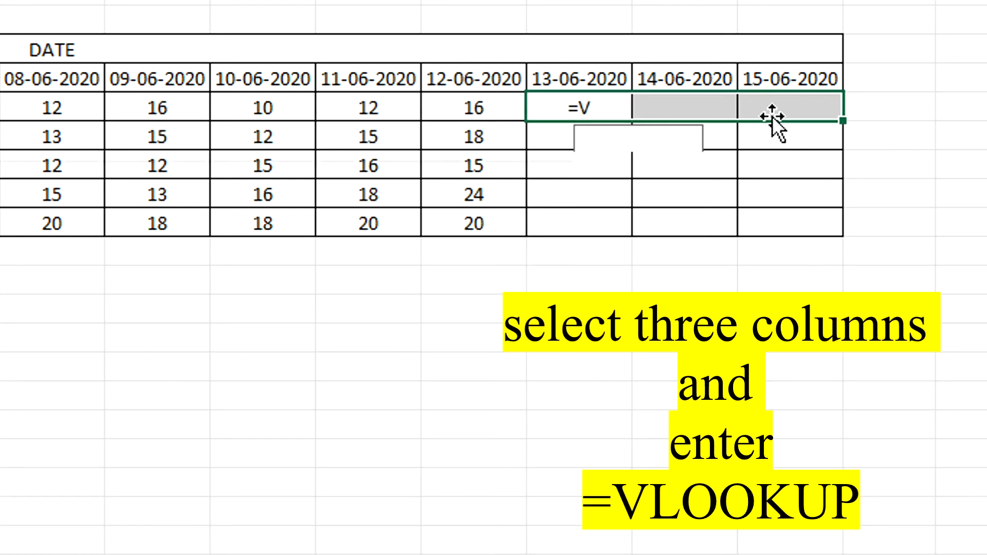
type("LOOKUP")
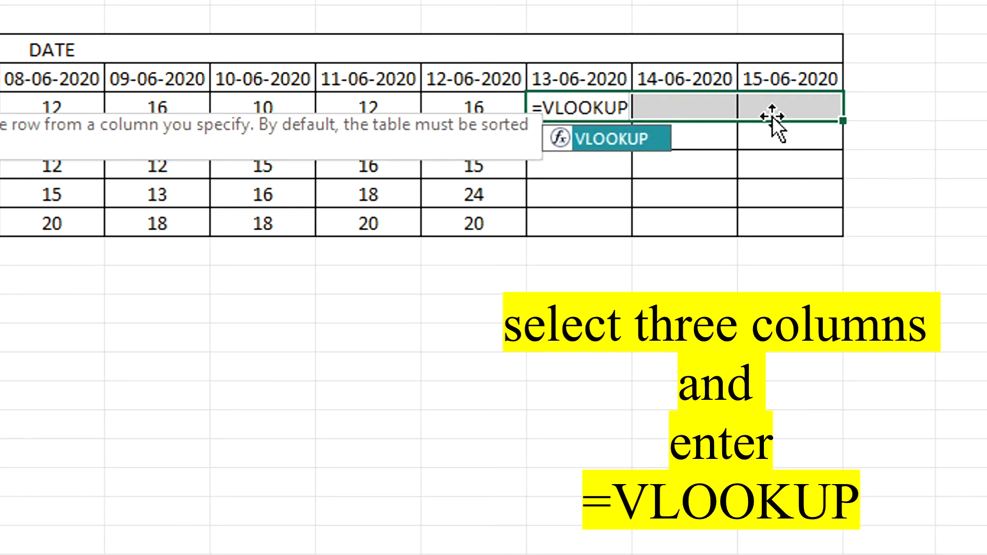
type("(")
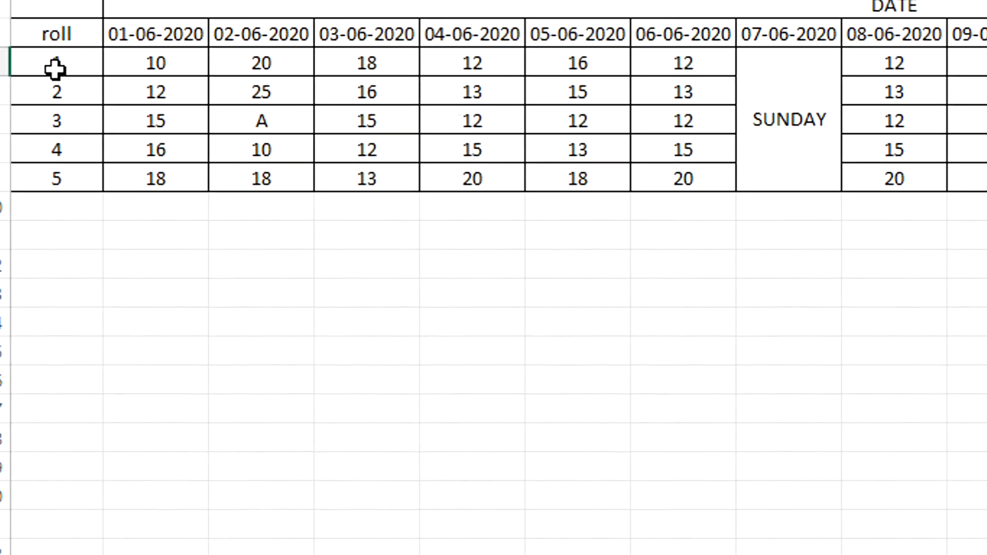
key("ctrl+c")
left_click(55, 62)
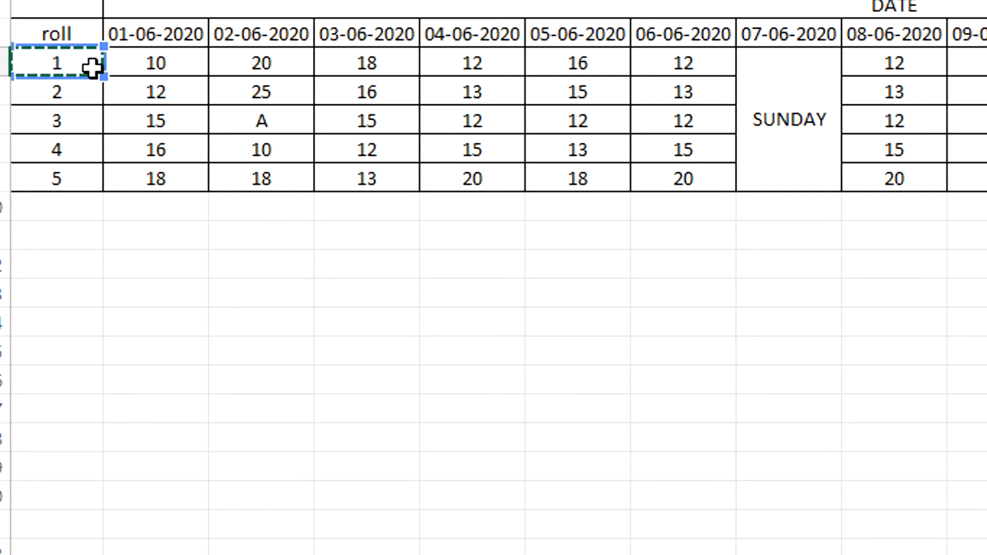
type(",")
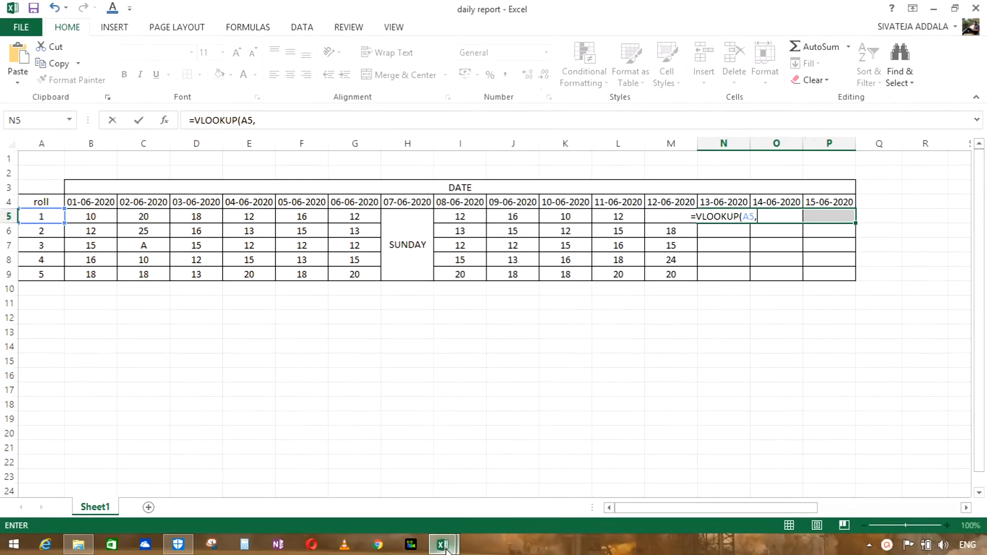
Step: Set the formula's table array to the PivotTable body in consolidate data, Sheet1, with row-locked references L$8:O$12
left_click(445, 548)
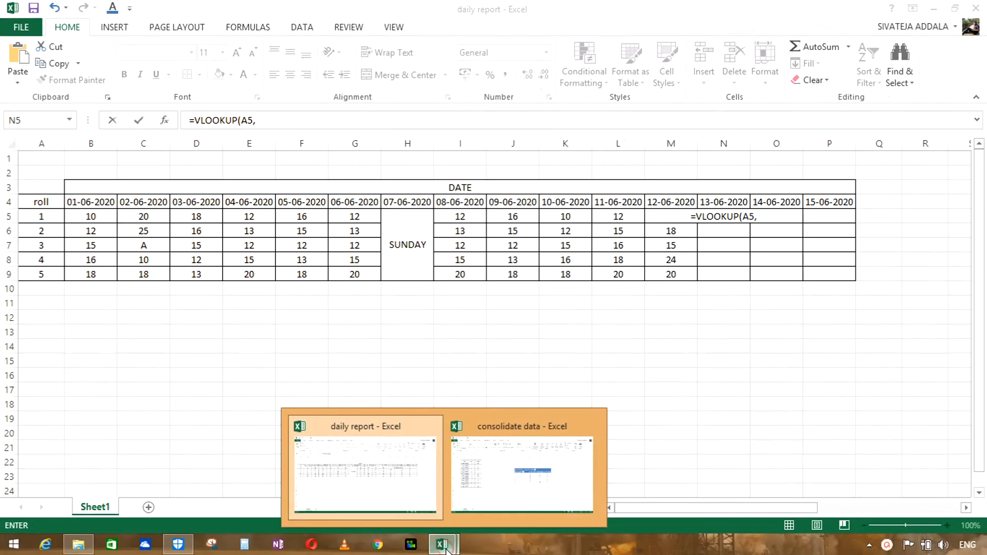
left_click(499, 461)
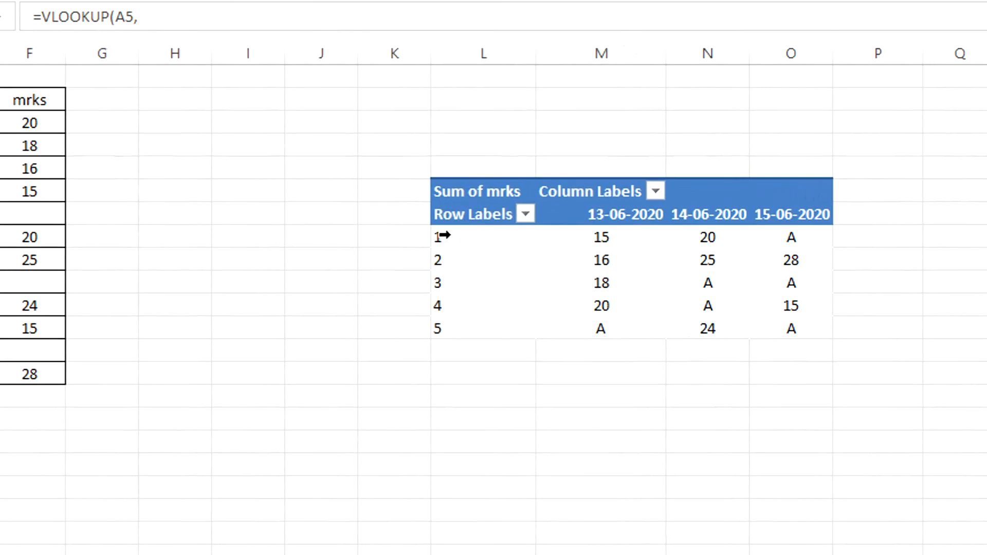
left_click_drag(454, 235, 789, 333)
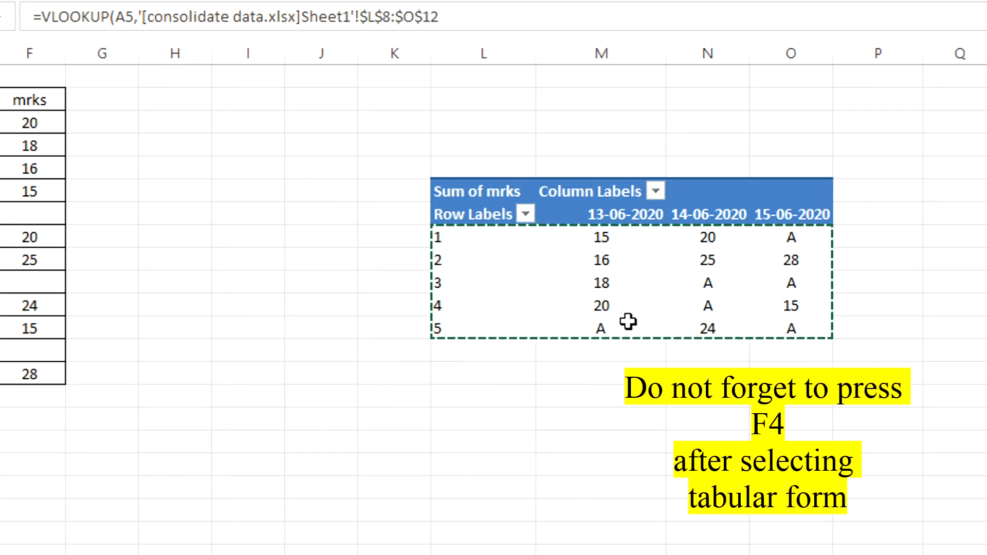
key("F4")
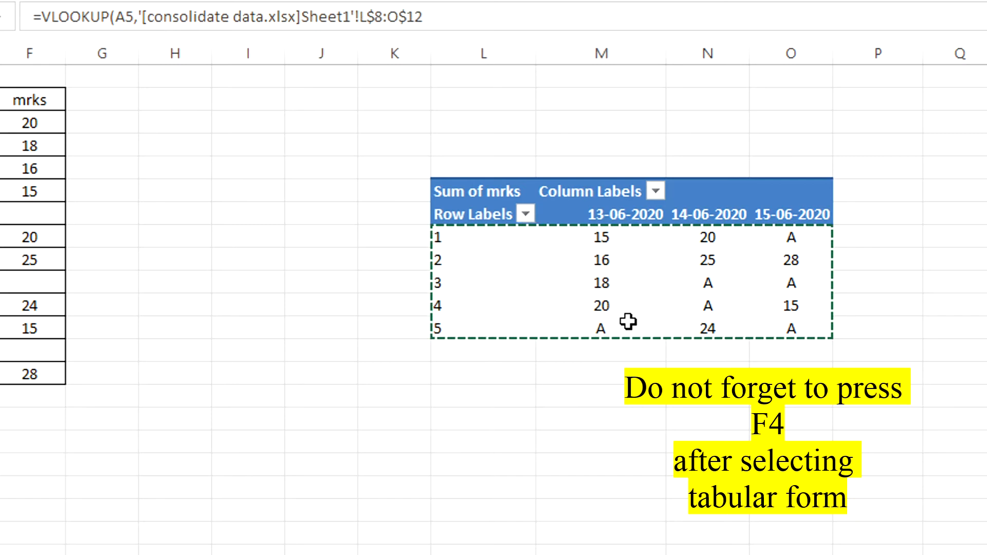
type(",")
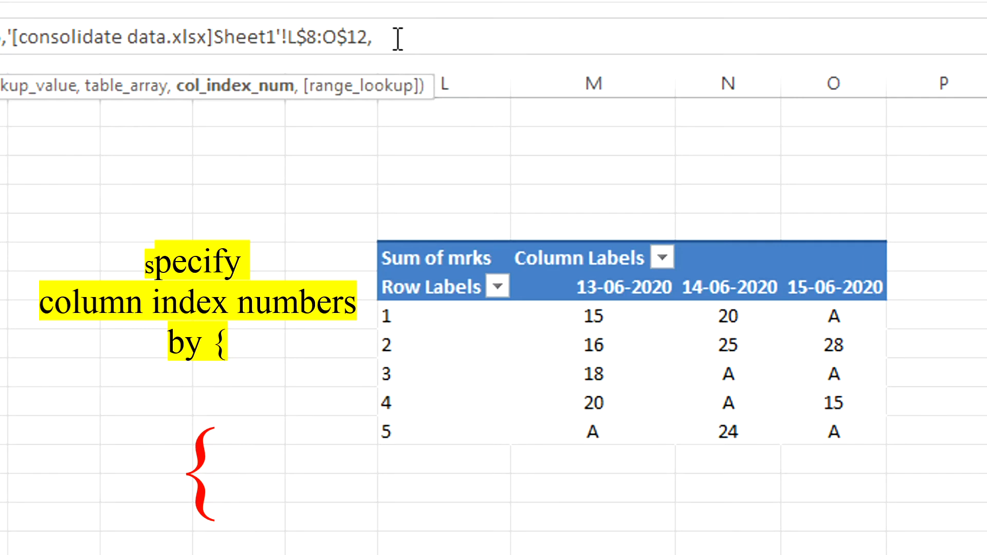
Step: Complete the VLOOKUP with column indexes {2,3,4} and exact match FALSE, and enter it as an array formula
type("{2,3,4")
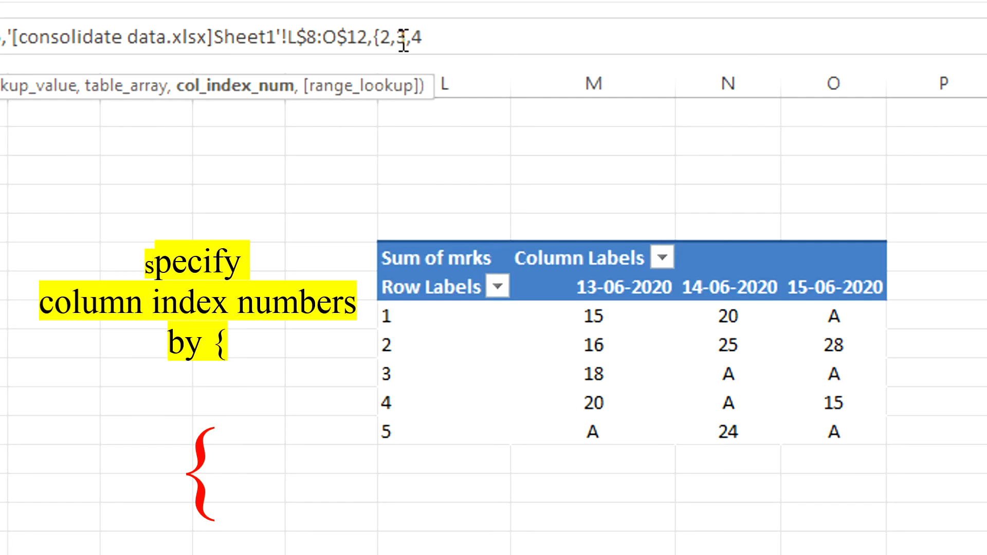
type("}")
type(",F")
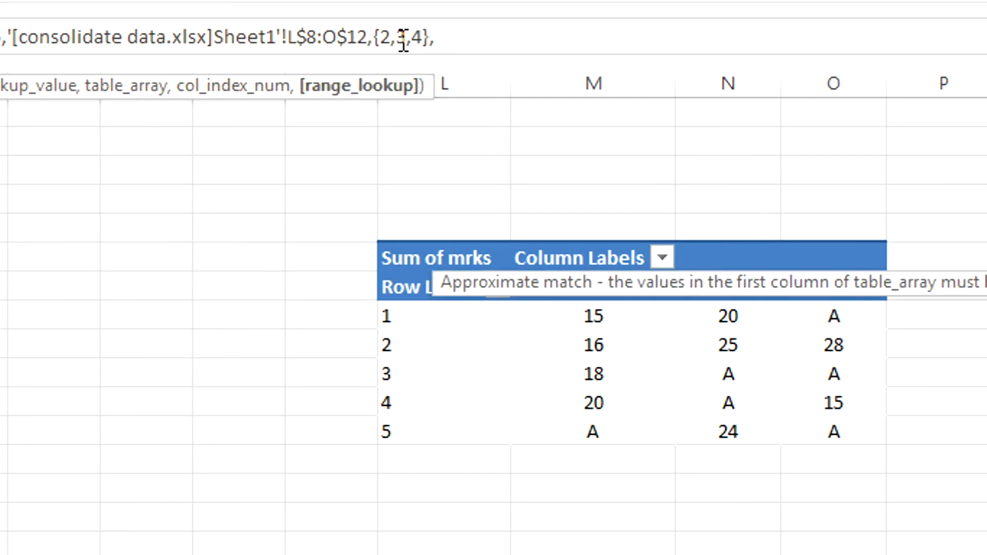
type("ALSE")
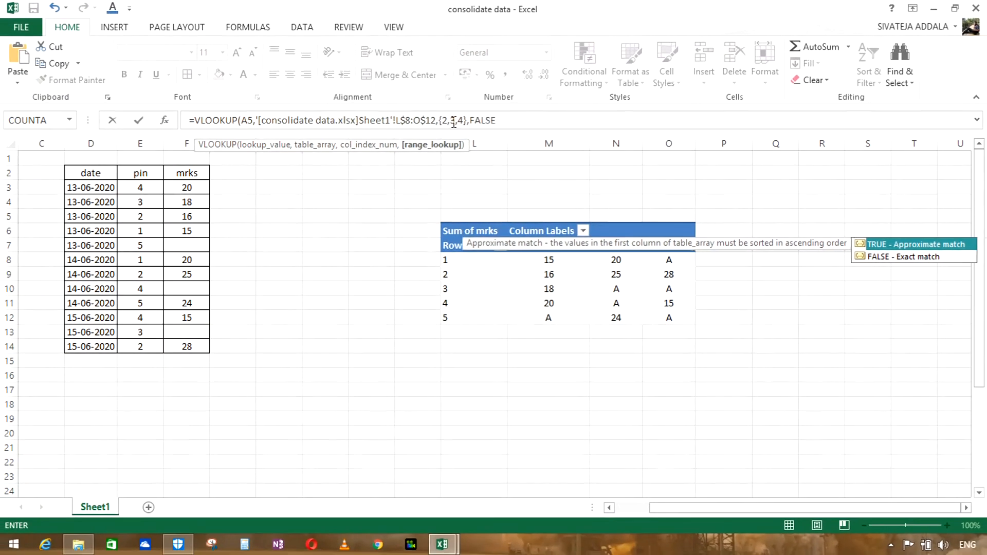
type(")")
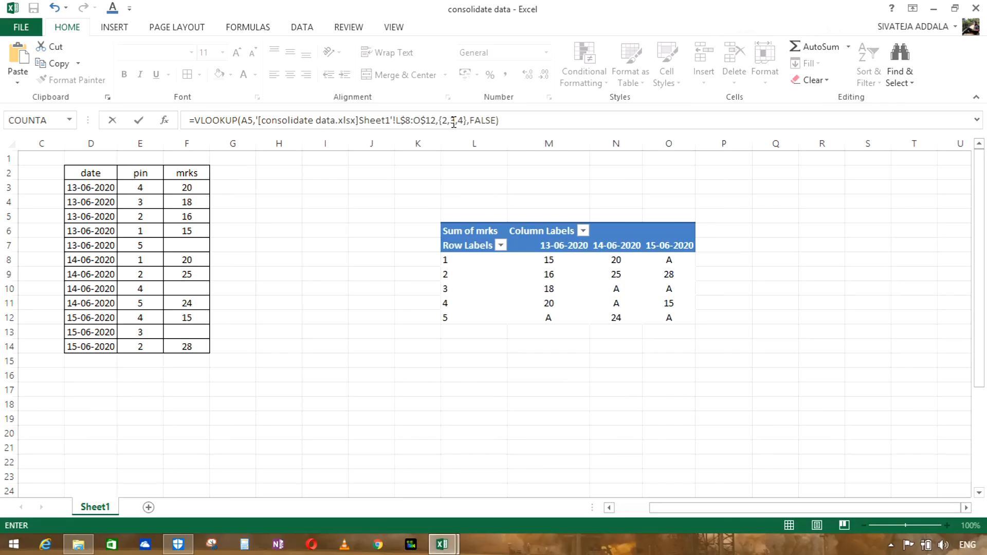
key("ctrl+shift+Return")
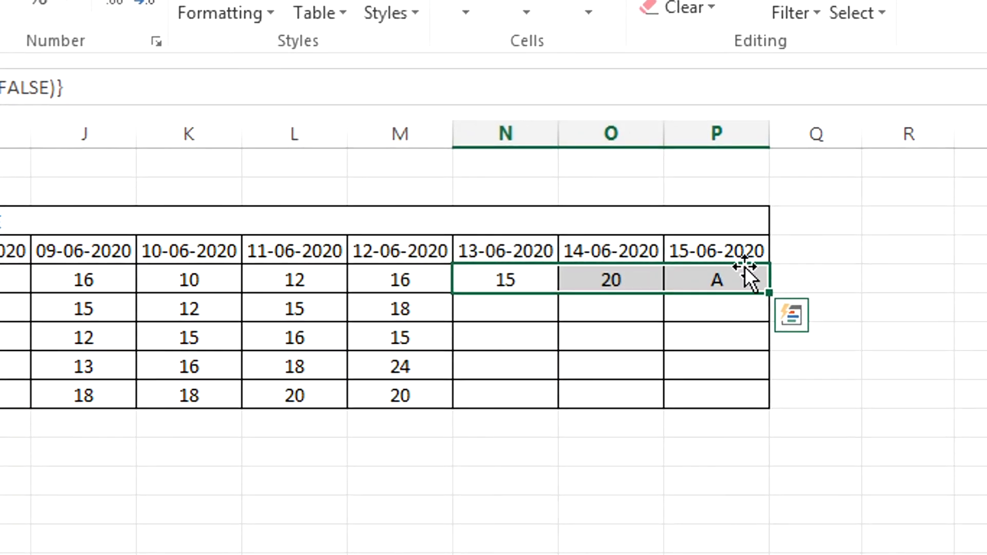
Step: Fill the VLOOKUP formulas down to row 9 and replace the formulas in N5:P9 with their values
left_click_drag(768, 293, 771, 404)
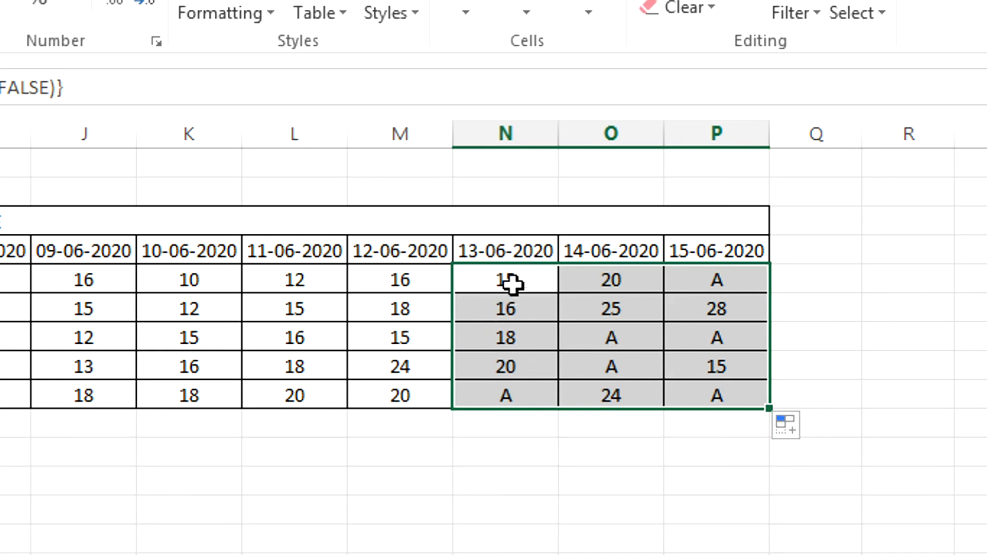
key("ctrl+c")
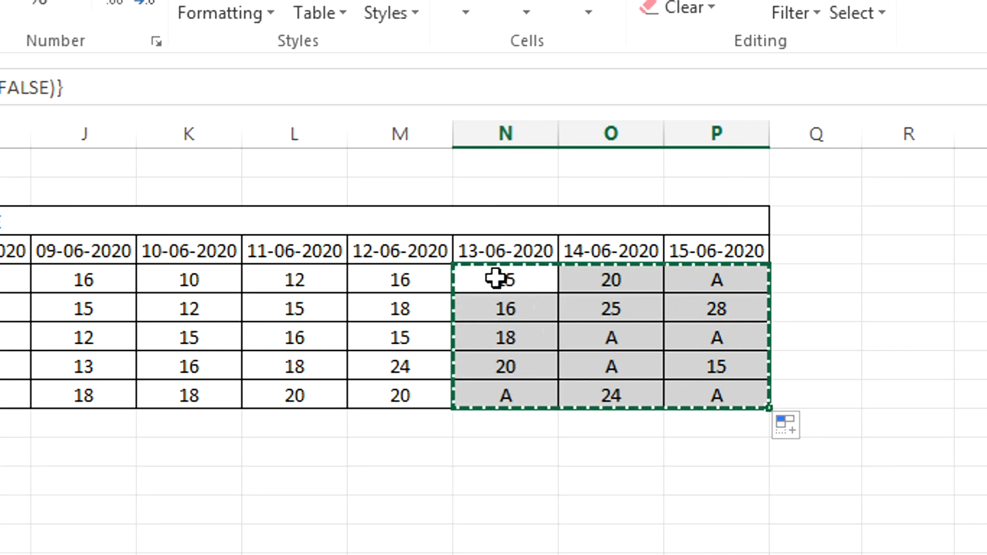
left_click(496, 279)
right_click(495, 279)
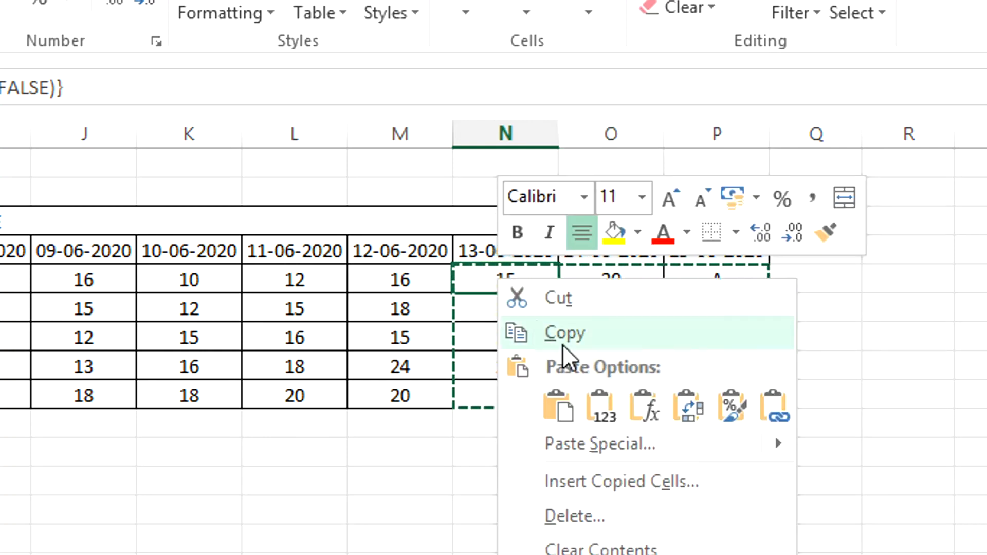
left_click(606, 406)
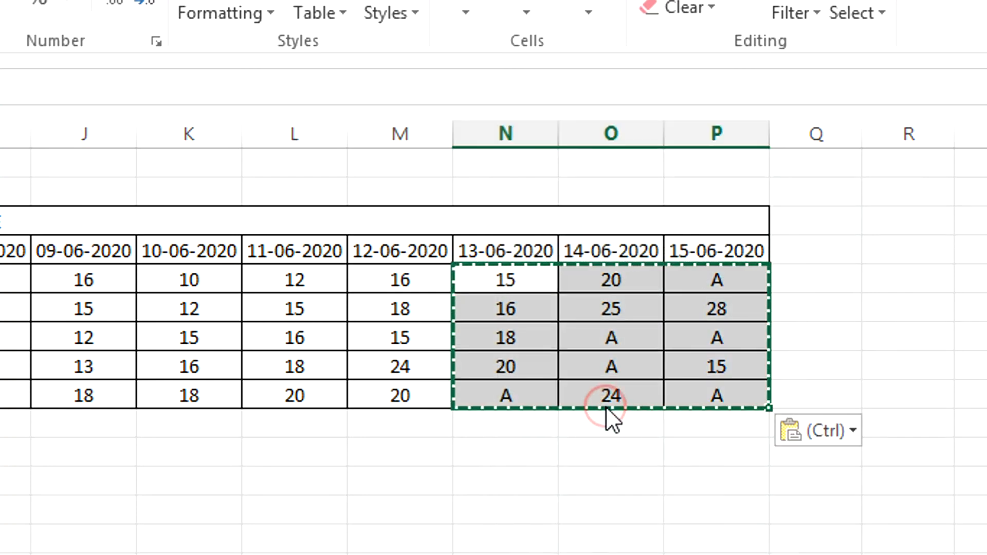
left_click(689, 545)
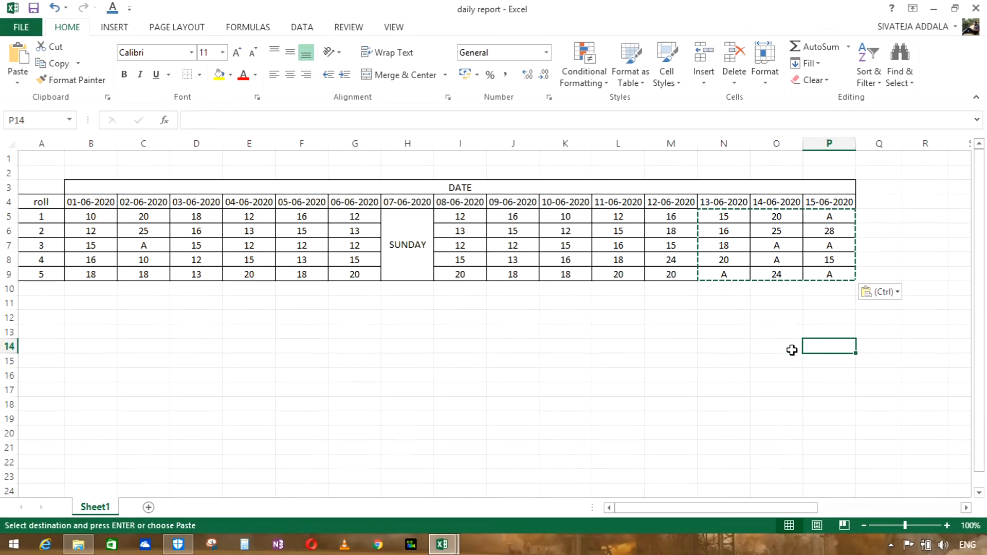
key("Escape")
Step: Check cells throughout N5:P9 for 13-06-2020 to 15-06-2020 to see whether they contain plain values instead of formulas
left_click_drag(561, 344, 288, 378)
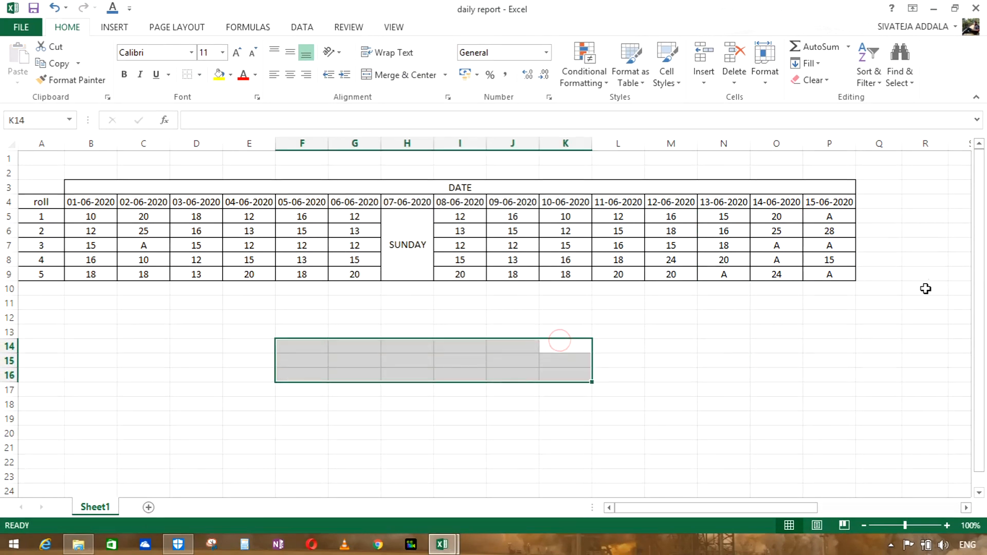
left_click(722, 217)
left_click_drag(720, 220, 827, 278)
left_click(831, 359)
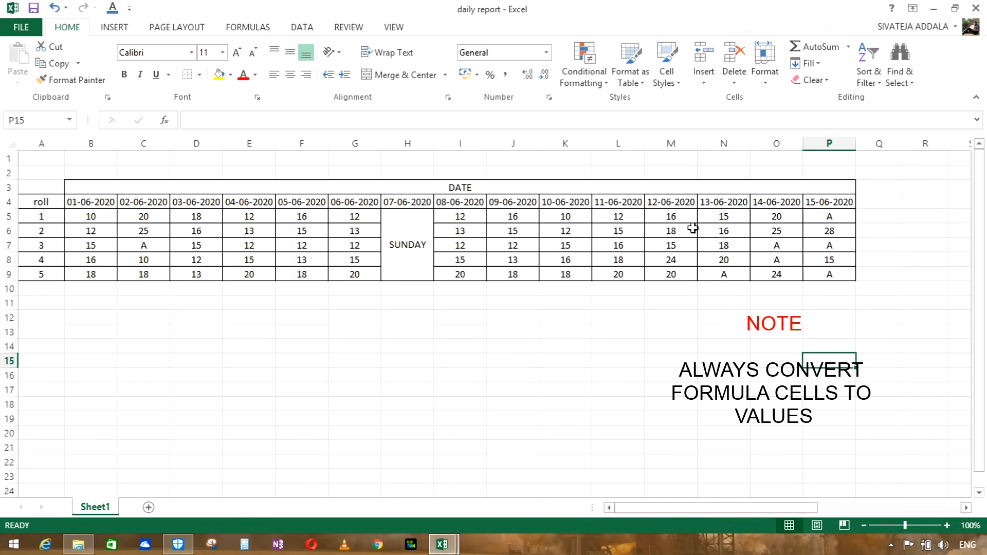
left_click_drag(721, 216, 767, 260)
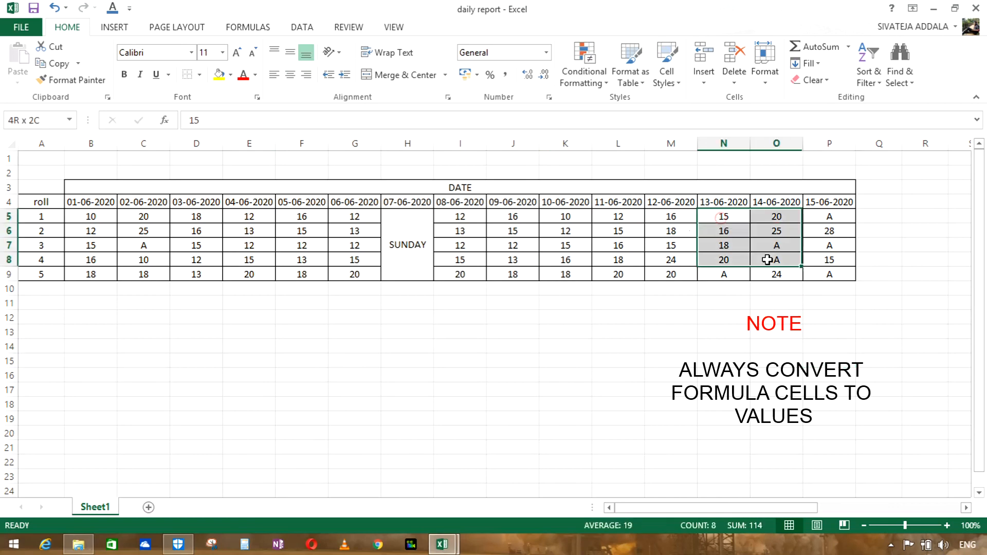
left_click(811, 319)
left_click(770, 217)
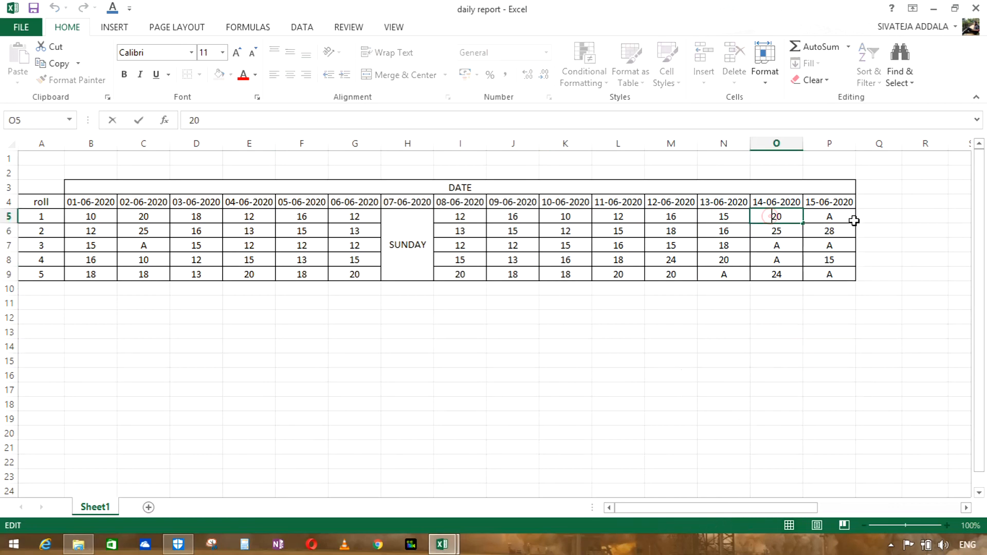
left_click(835, 221)
key("Down")
key("Down")
key("Down")
key("Down")
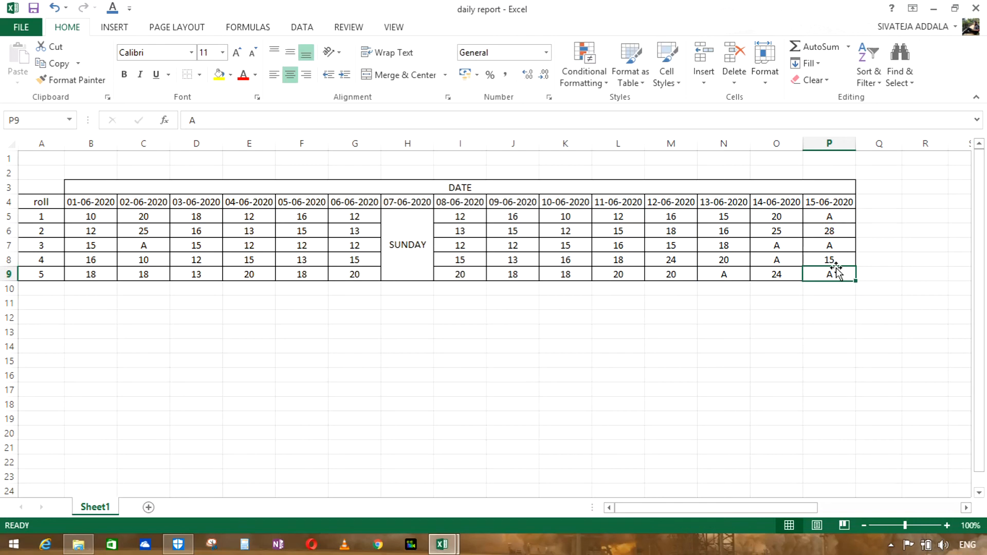
double_click(787, 259)
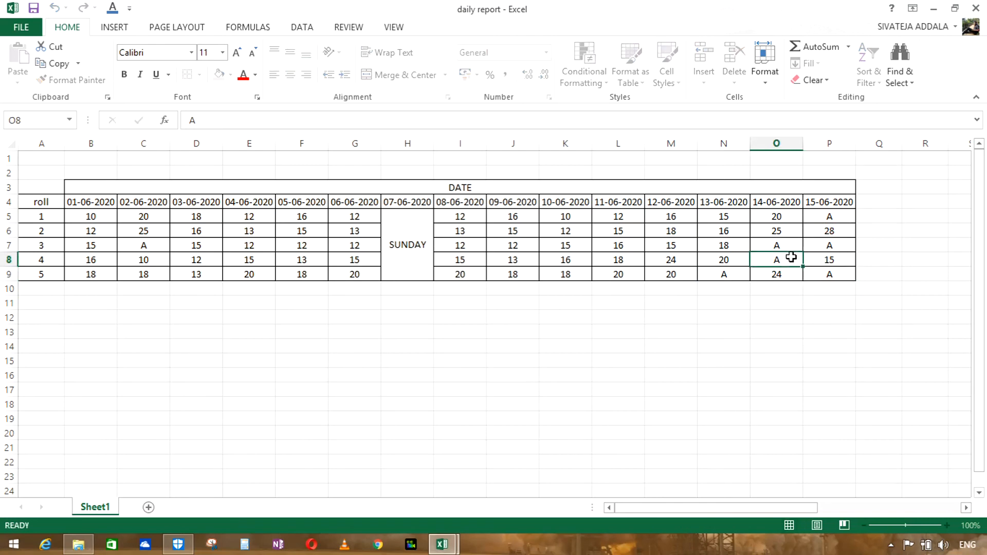
double_click(734, 275)
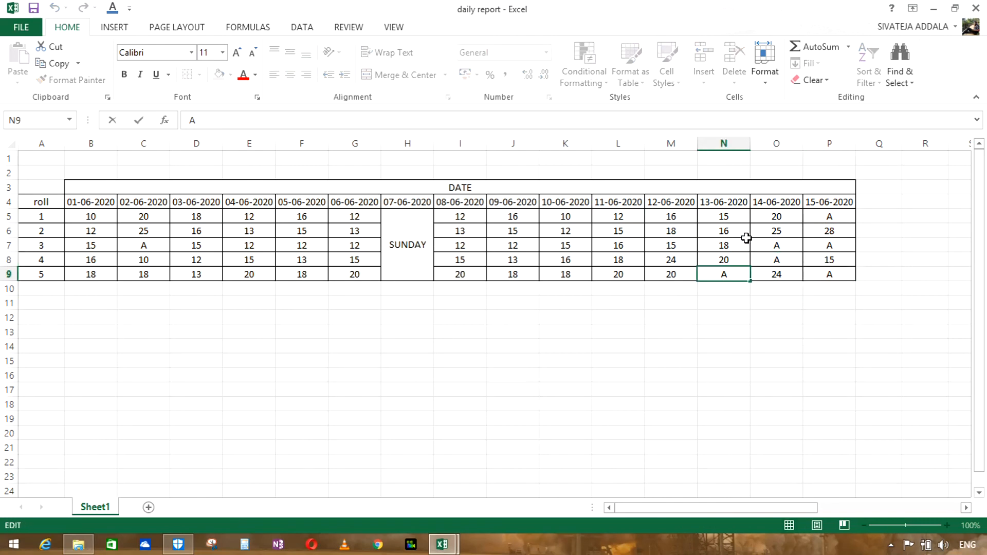
double_click(787, 243)
double_click(833, 246)
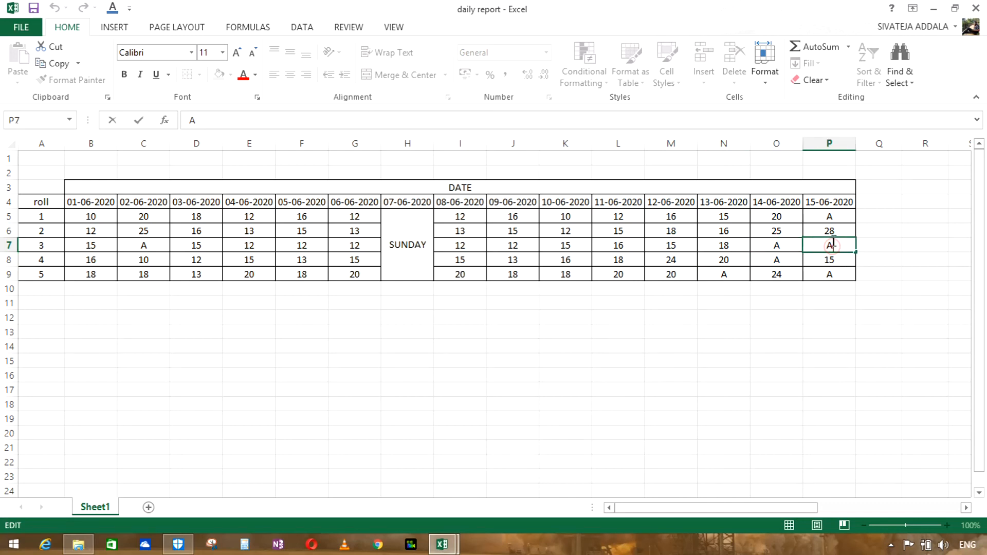
left_click(832, 218)
left_click(838, 275)
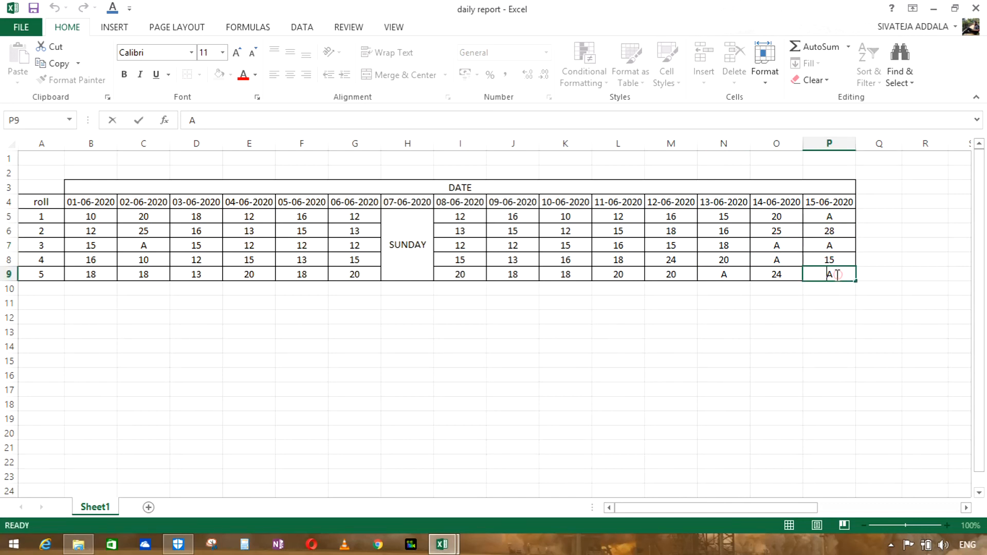
double_click(787, 259)
double_click(767, 243)
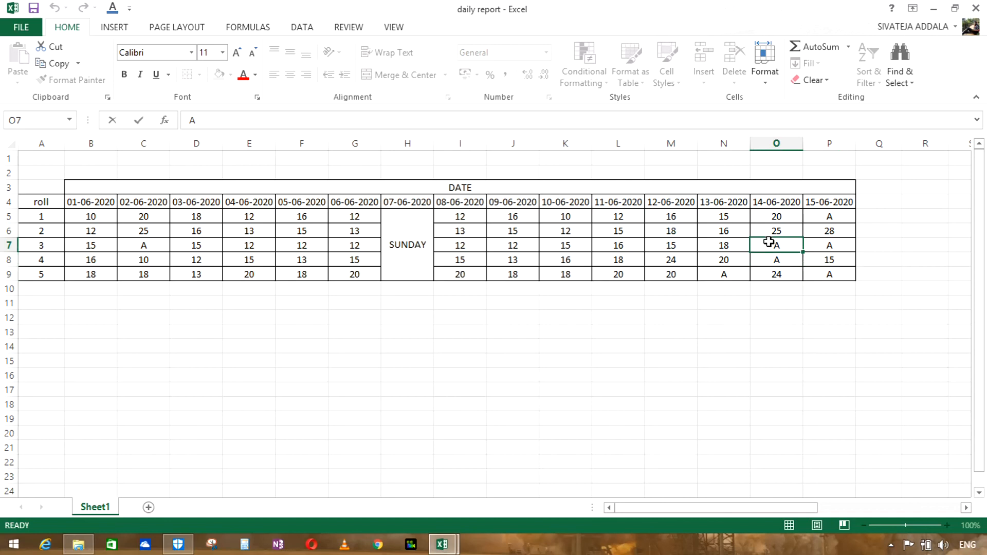
left_click(727, 228)
double_click(729, 214)
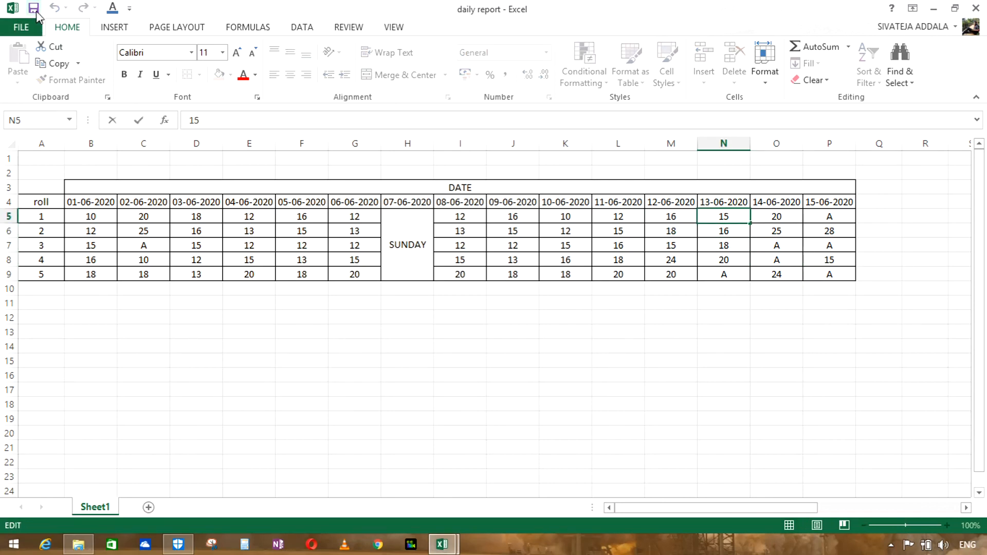
Step: Save the daily report workbook
left_click(34, 9)
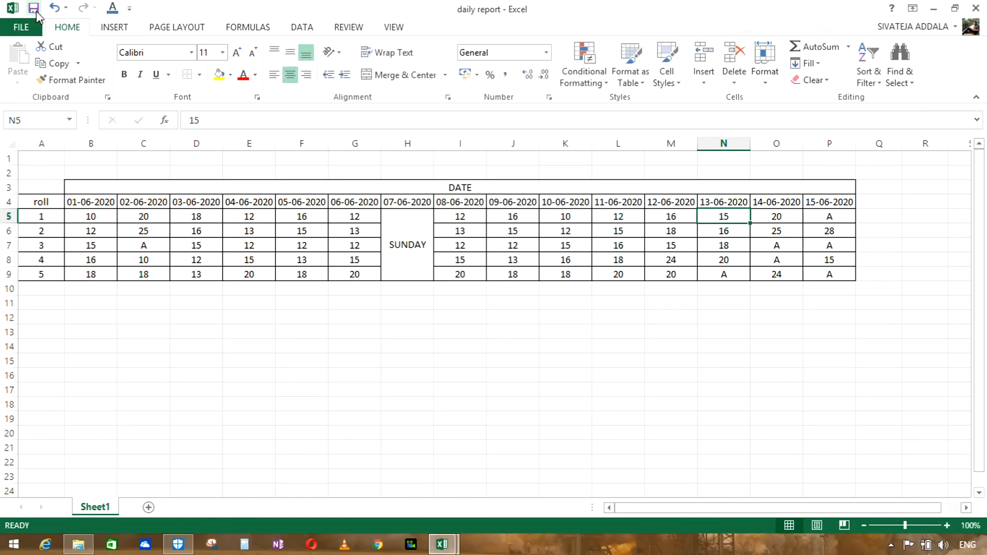
Step: Switch to the consolidate data workbook and close it, returning to the daily report
mouse_move(455, 546)
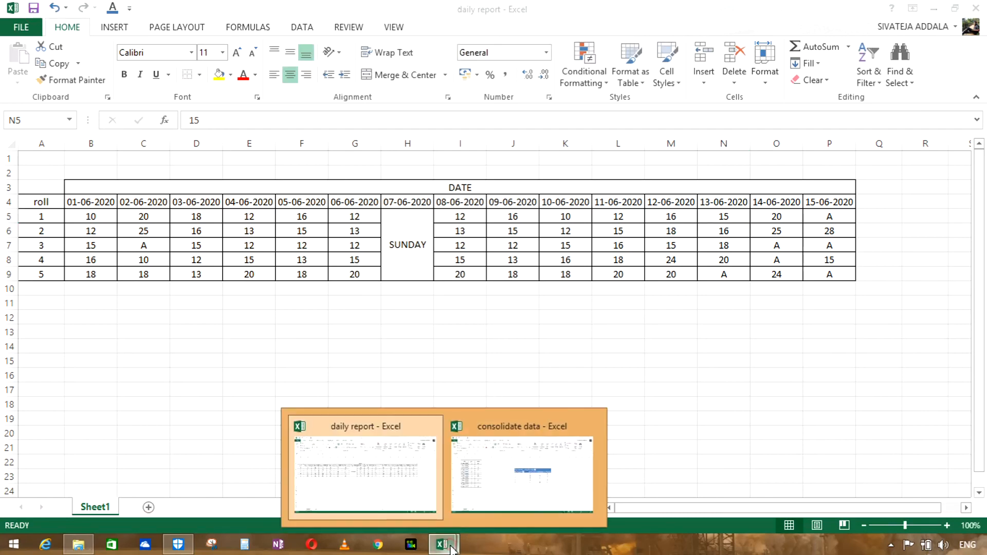
left_click(501, 467)
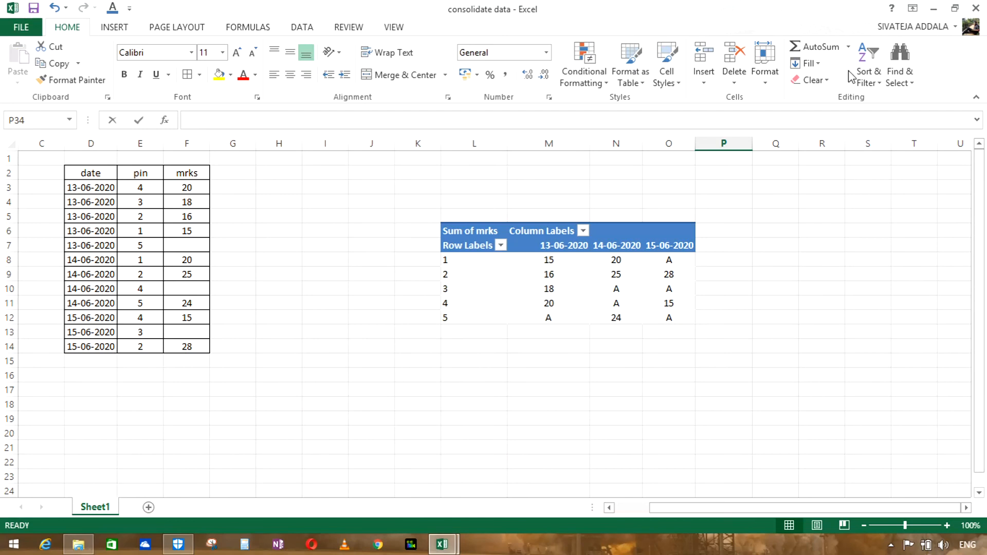
left_click(976, 7)
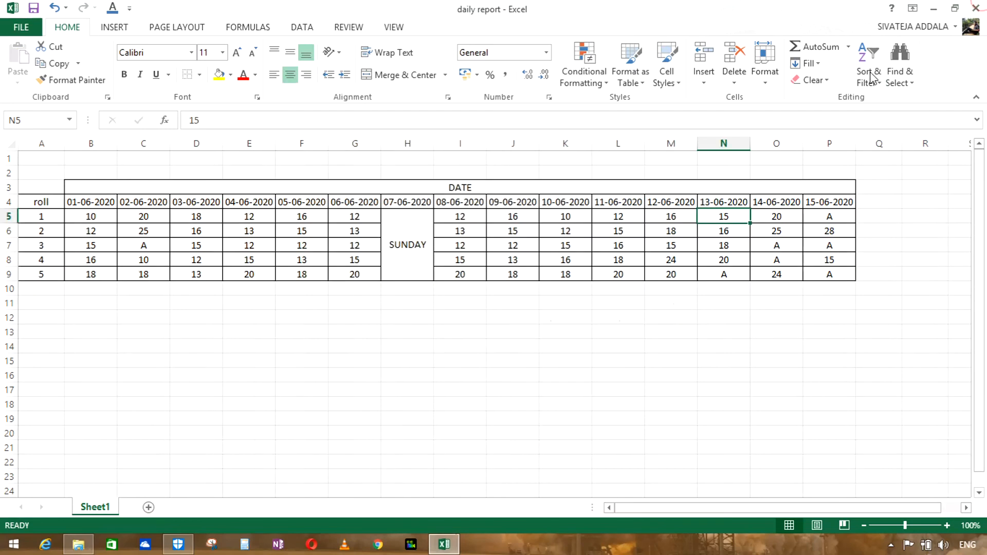
left_click(616, 400)
left_click(789, 360)
left_click(436, 360)
left_click(742, 373)
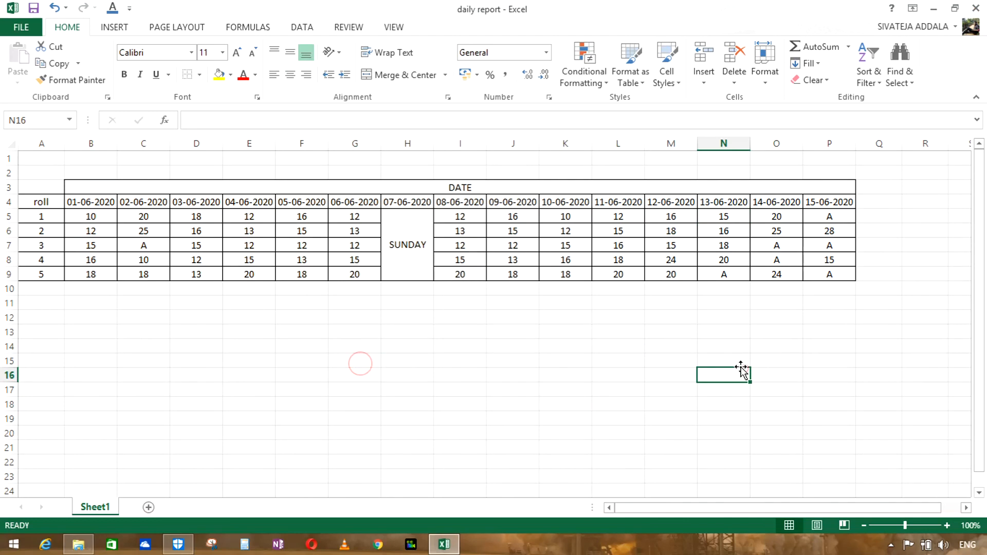
Step: Merge and center cells H14:K18 below the marks table and set their font size to 22
left_click_drag(398, 344, 580, 404)
left_click(386, 75)
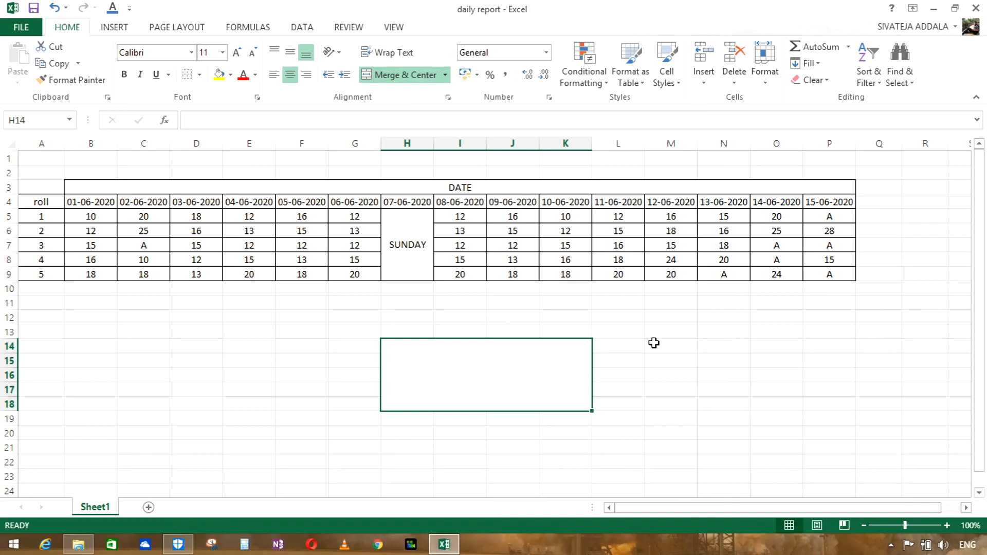
double_click(460, 363)
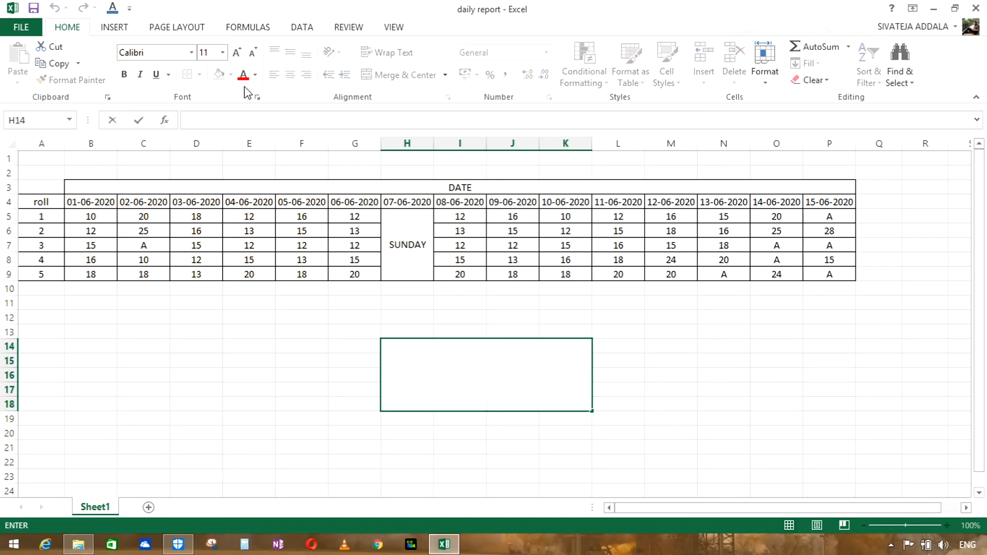
left_click(225, 55)
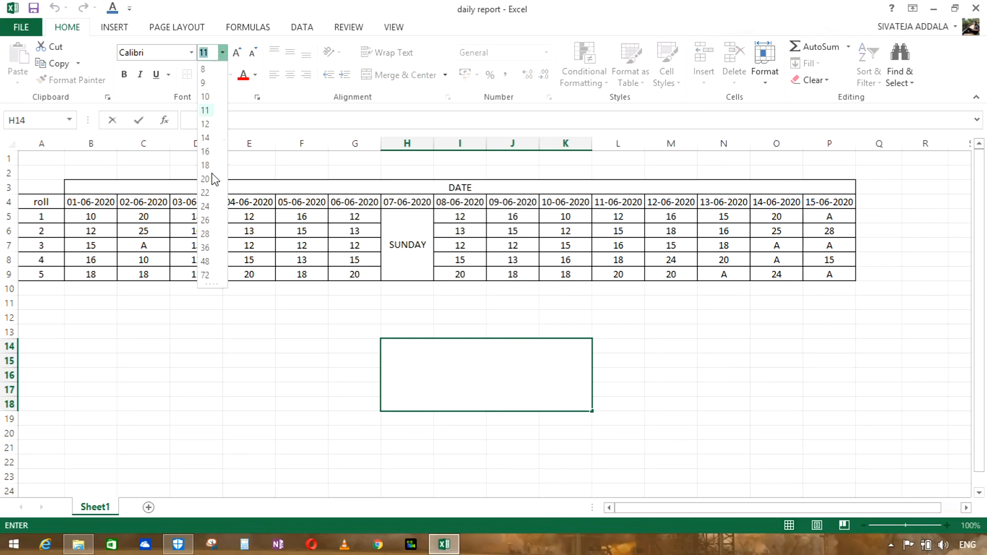
left_click(208, 192)
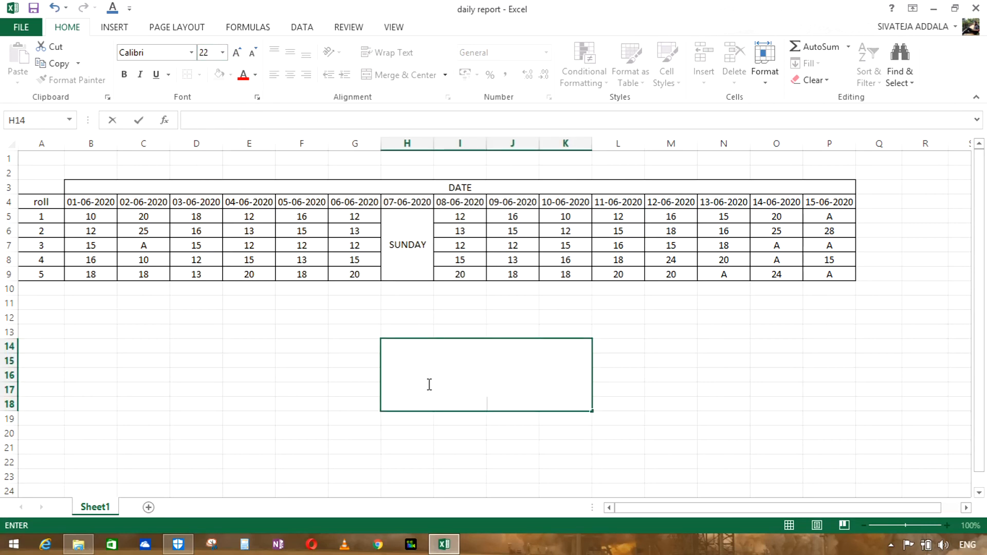
Step: Enter the title MULTIPLE SHEETS VLOOKUP FUNCTION in the merged block H14:K18 and wrap its text
type("ULTIPLE SHEETS VLOOKUP")
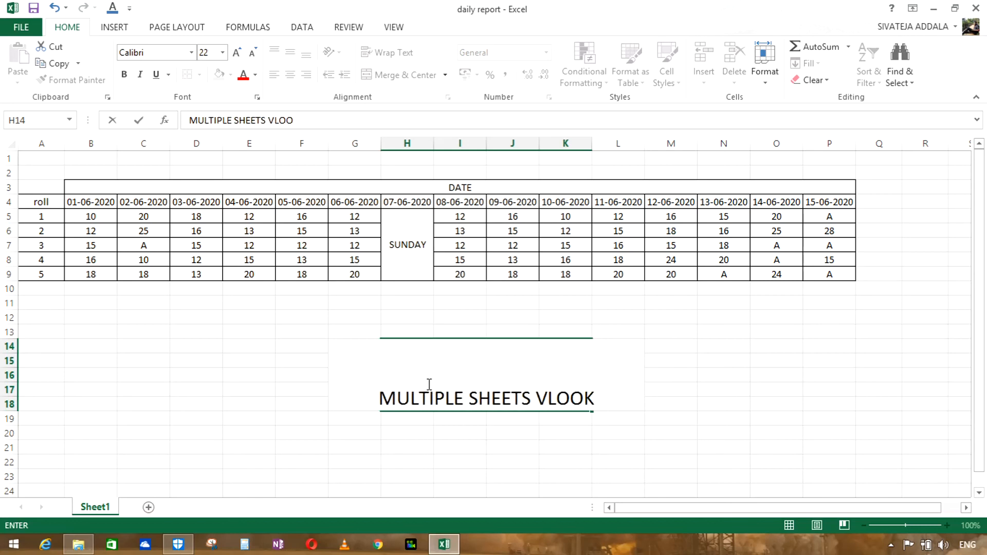
type(" FUNCTION")
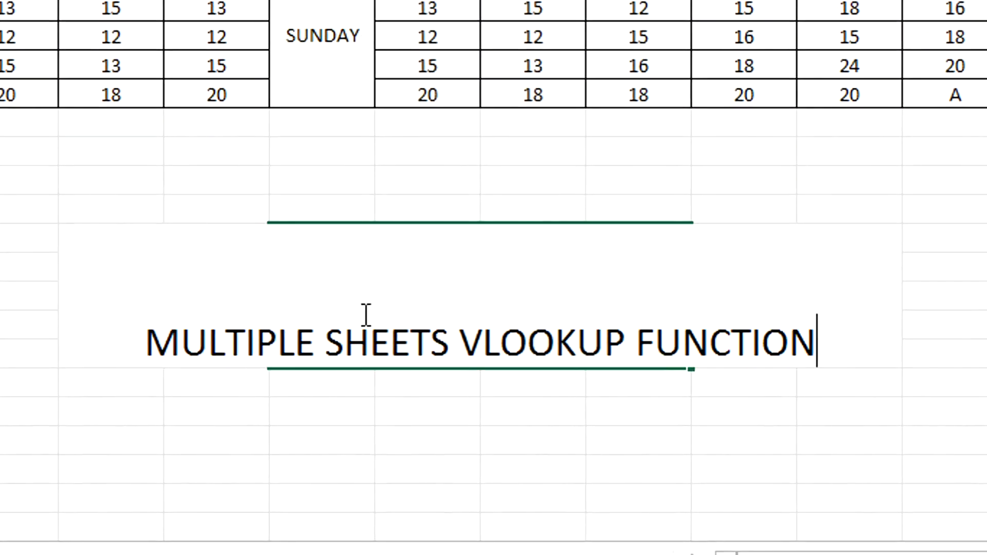
key("Return")
left_click(365, 314)
key("alt+h")
key("w")
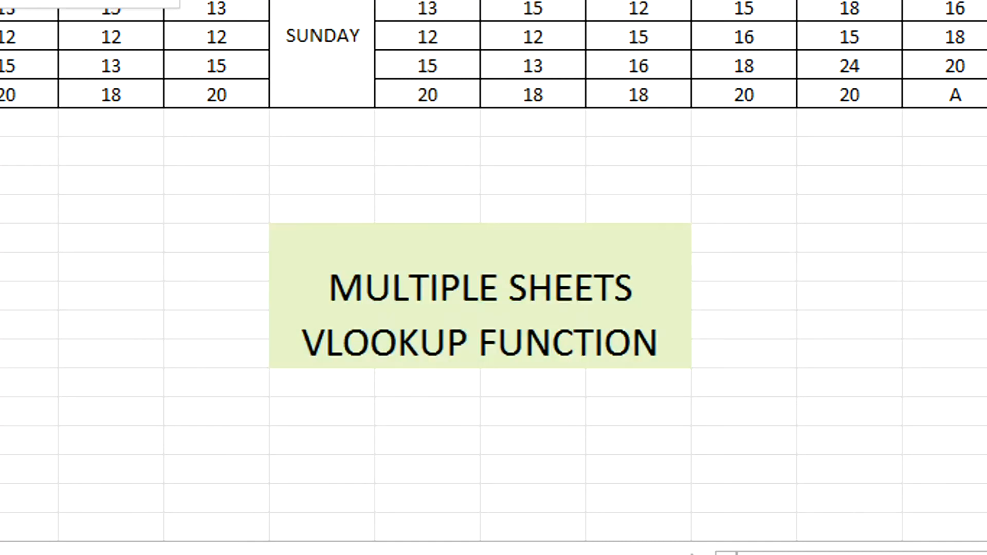
key("Escape")
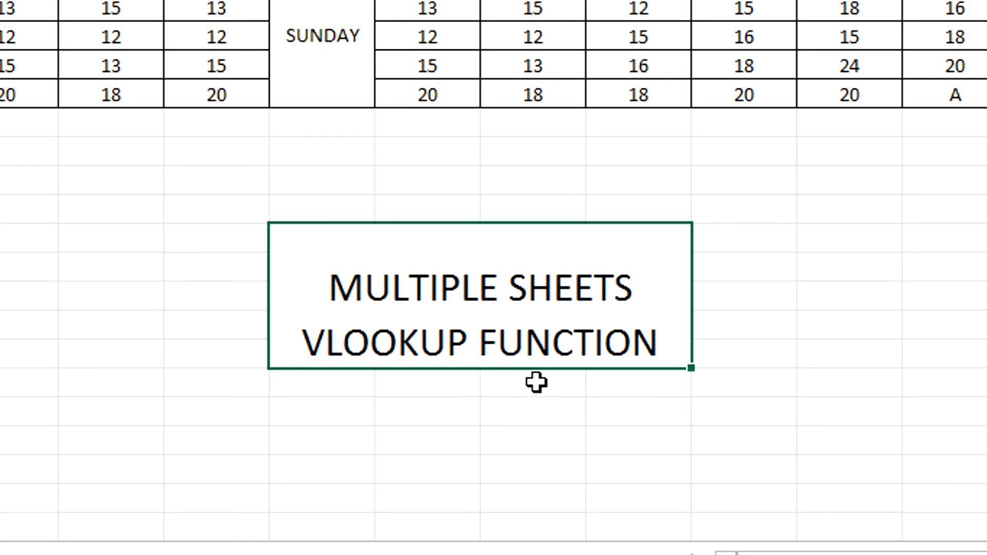
Step: Merge and center J19:K19 and J20:K20 separately, directly beneath the title block
left_click_drag(536, 382, 628, 381)
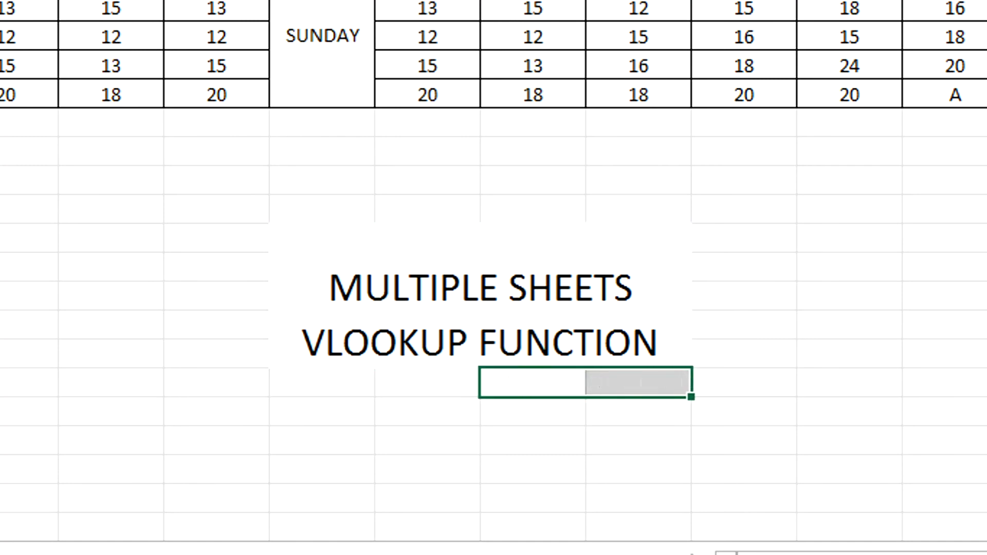
left_click_drag(522, 411, 627, 412)
key("alt+h")
key("m")
key("c")
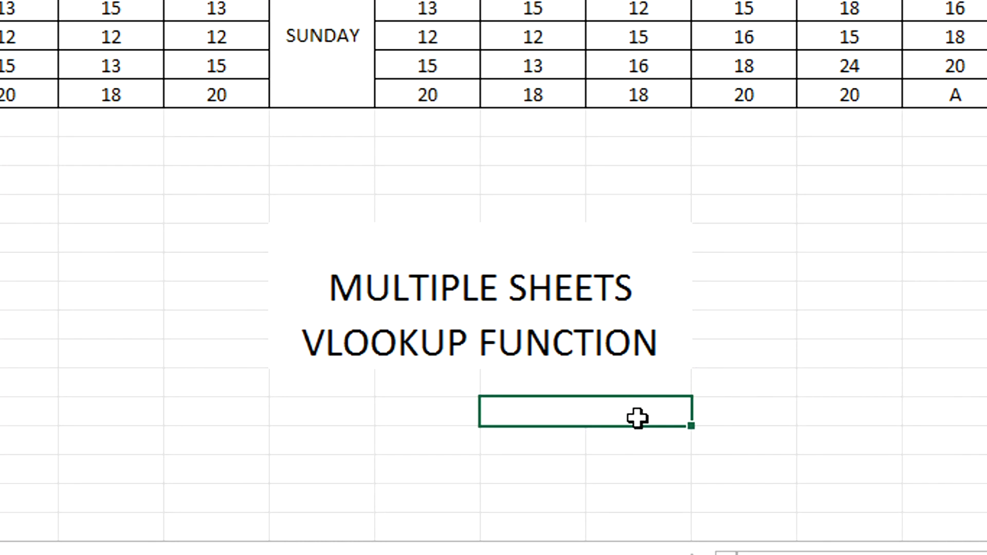
Step: Enter a label beginning with "PIVOT T" in the merged cell J19:K19 below the title
left_click(557, 384)
type("PIVOT T")
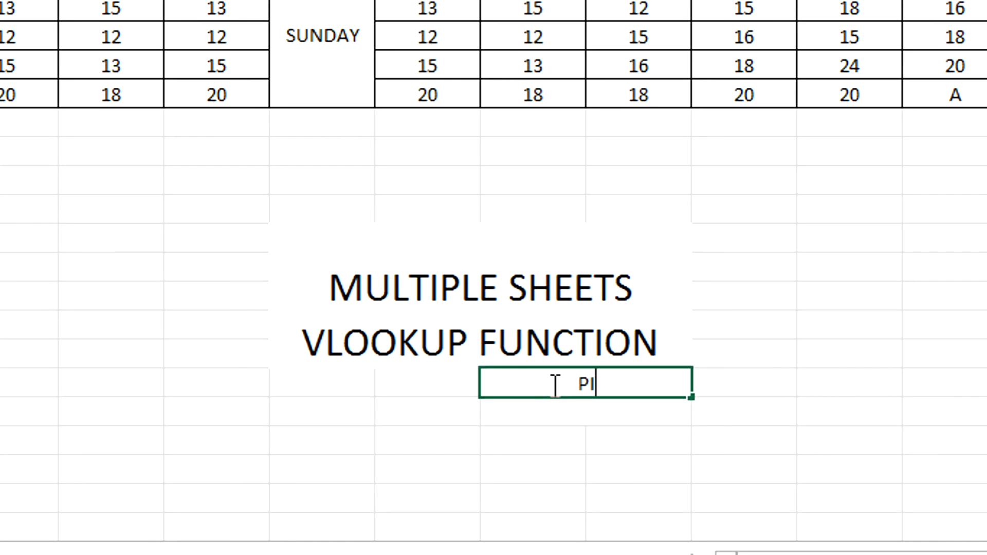